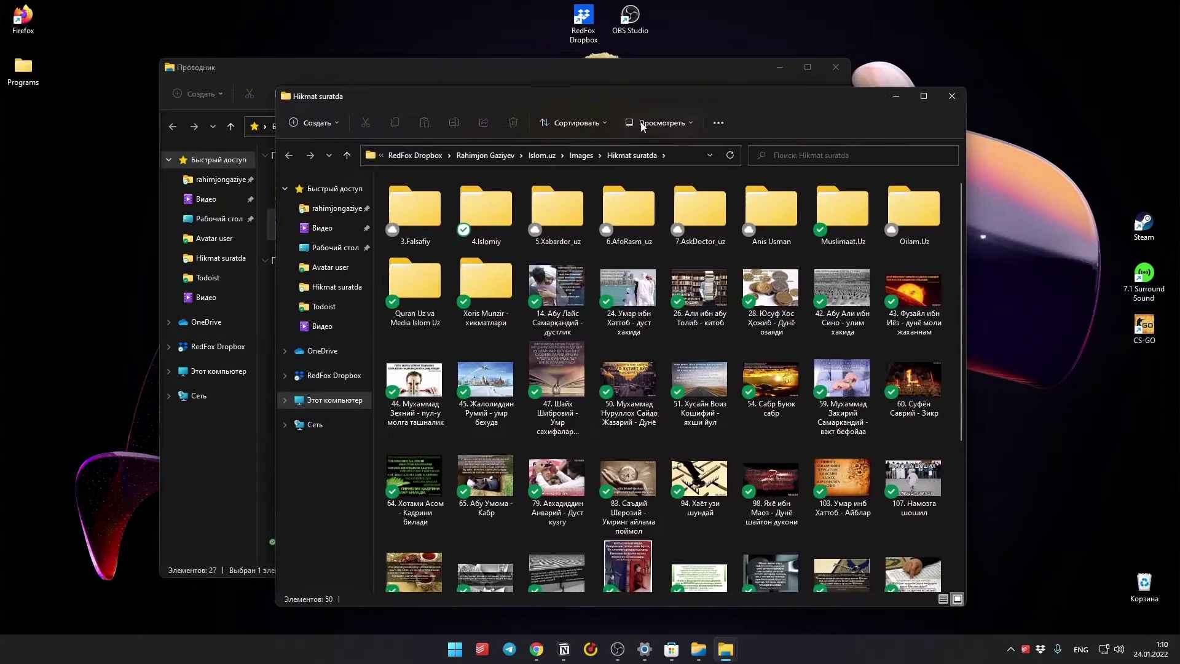
Open many separate File Explorer windows alongside the existing Hikmat suratda window
{"action": "key", "text": "super+e"}
{"action": "key", "text": "super+e"}
{"action": "key", "text": "super+e"}
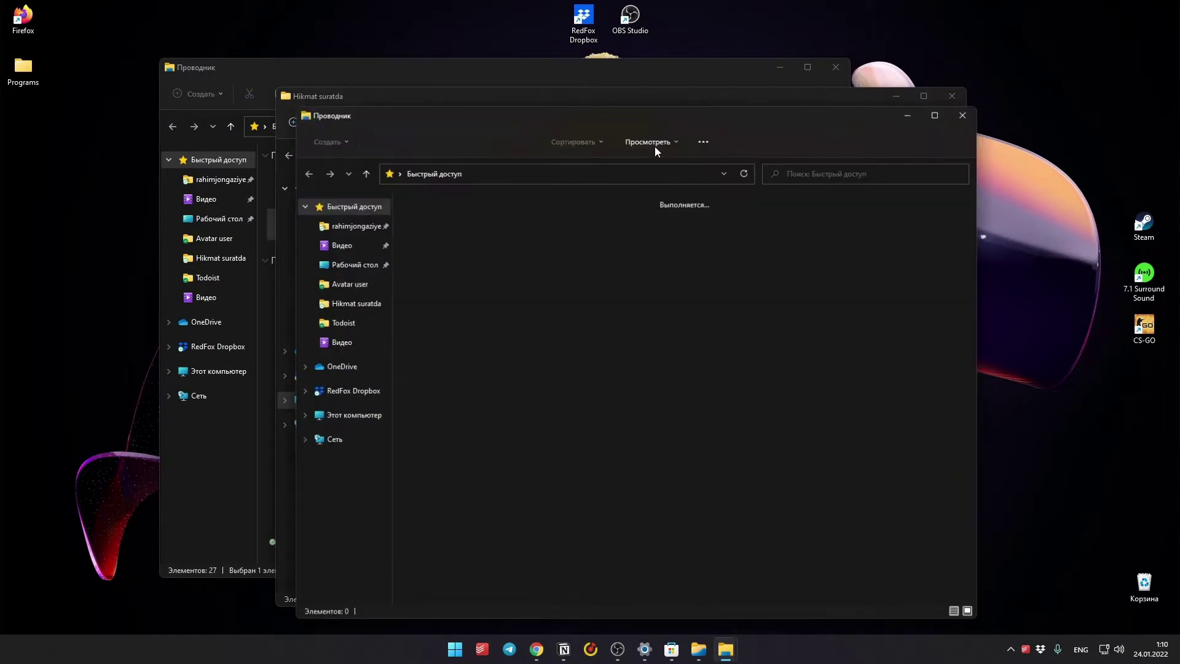
{"action": "key", "text": "super+e"}
{"action": "key", "text": "super+e"}
{"action": "key", "text": "super+e"}
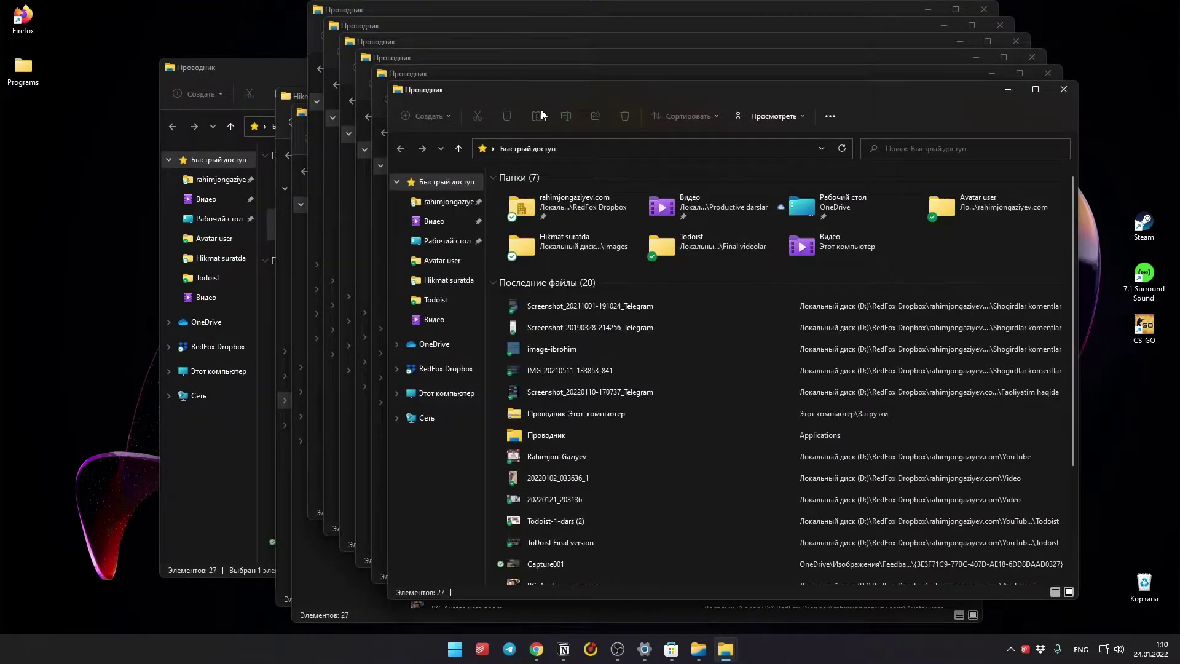
{"action": "key", "text": "super+e"}
{"action": "key", "text": "super+e"}
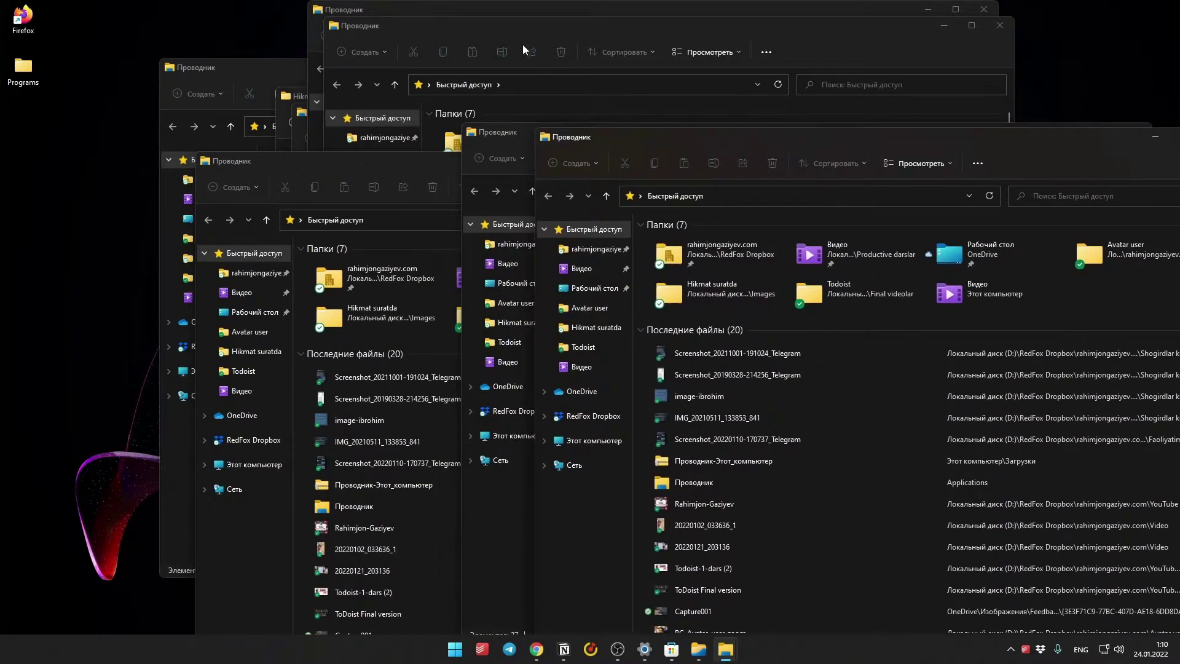
{"action": "left_click", "coordinate": [975, 98]}
{"action": "key", "text": "super+e"}
{"action": "key", "text": "super+e"}
Close all File Explorer windows at once and open a single fresh one
{"action": "right_click", "coordinate": [731, 660]}
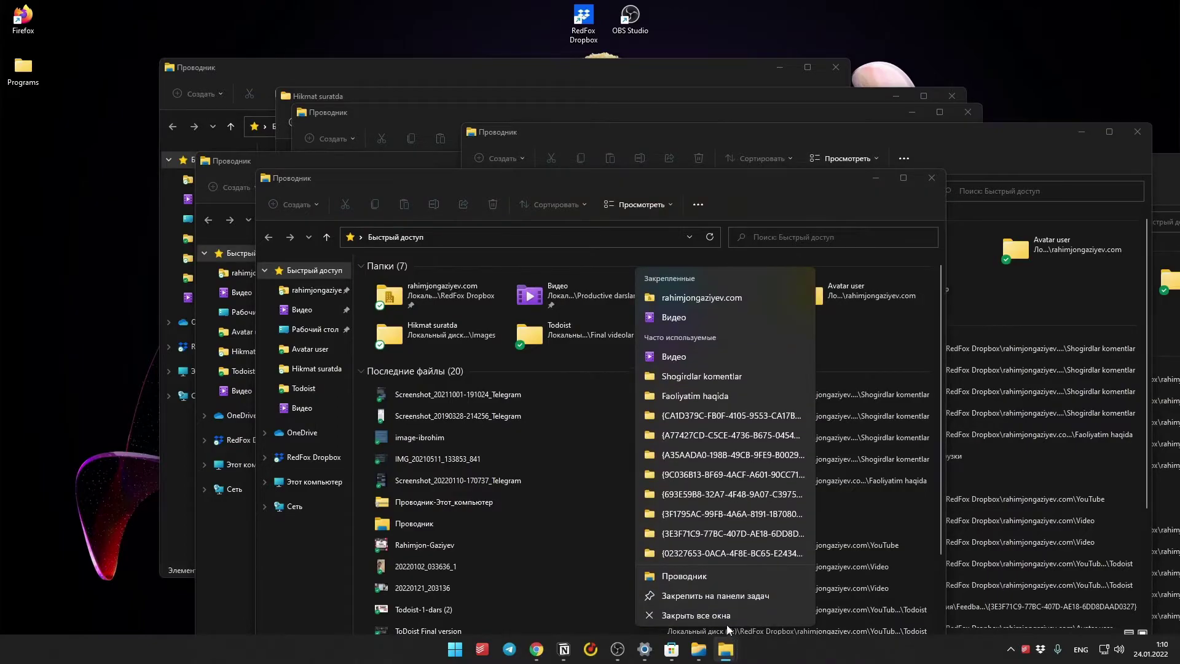
{"action": "left_click", "coordinate": [727, 628]}
{"action": "key", "text": "super+e"}
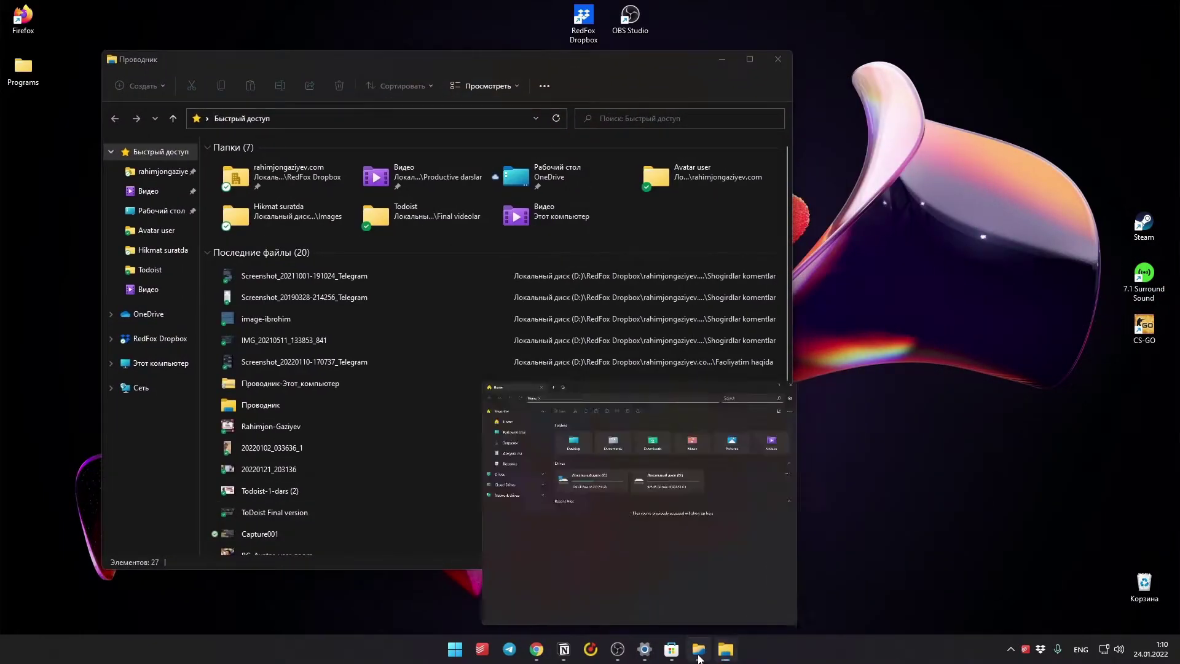
Switch to the Files app and open the RedFox Dropbox folder on drive D in a second tab
{"action": "left_click", "coordinate": [699, 652]}
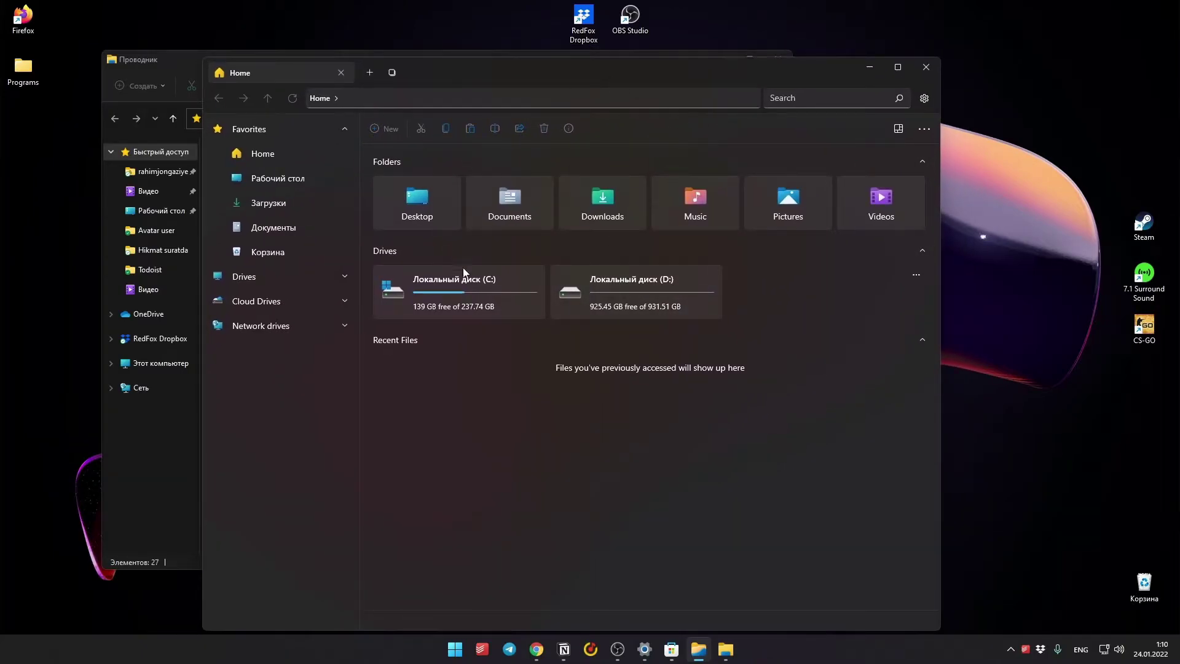
{"action": "left_click_drag", "start_coordinate": [669, 68], "coordinate": [669, 60]}
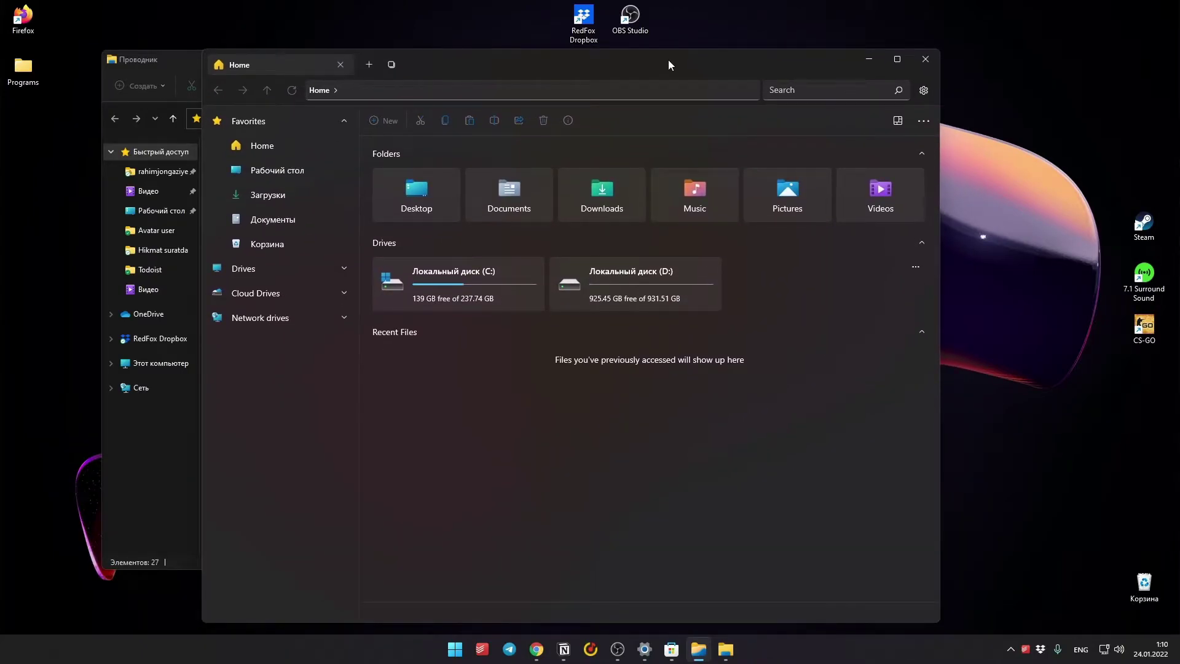
{"action": "left_click", "coordinate": [371, 64]}
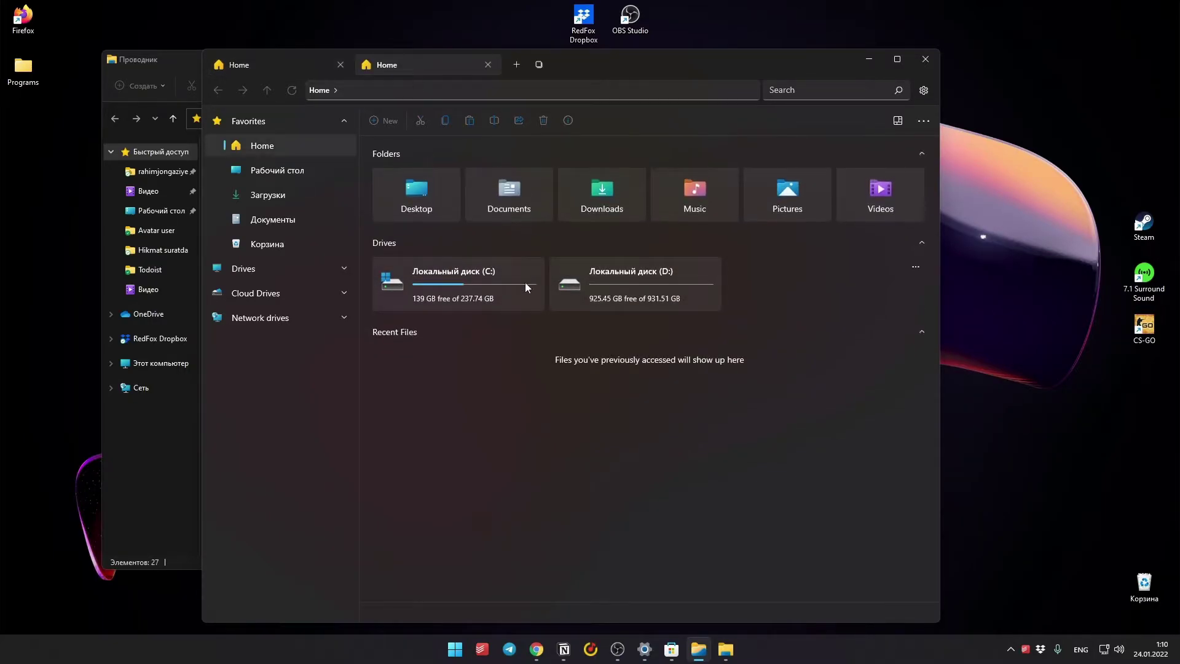
{"action": "double_click", "coordinate": [629, 274]}
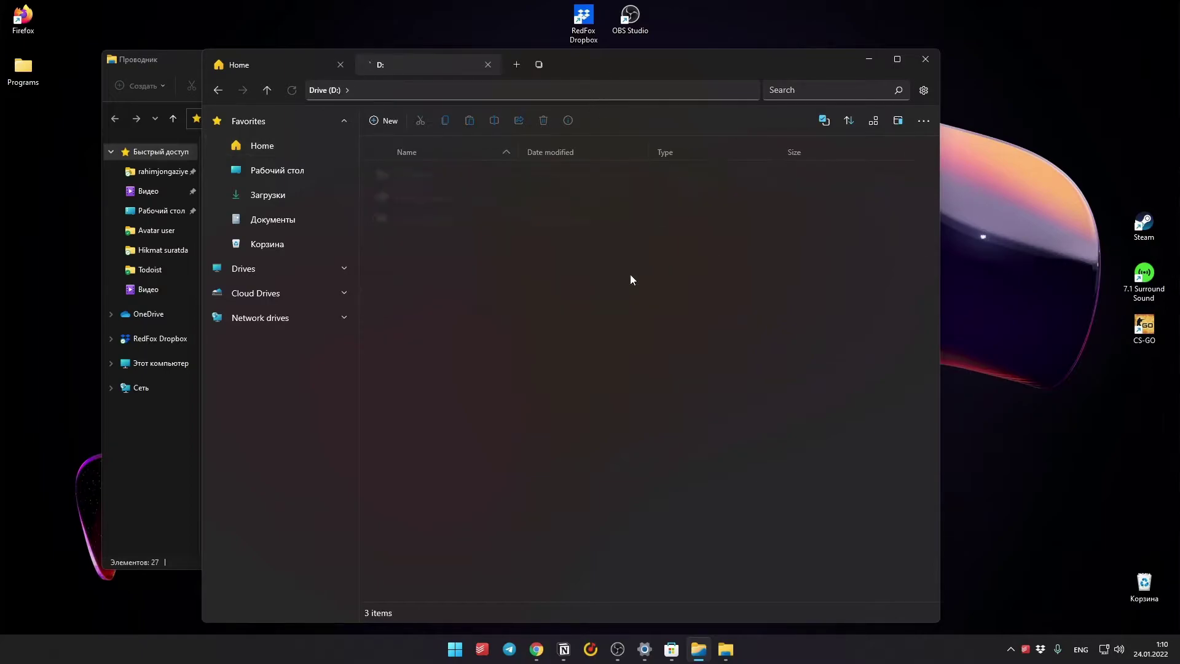
{"action": "double_click", "coordinate": [448, 193]}
{"action": "left_click_drag", "start_coordinate": [612, 66], "coordinate": [602, 75]}
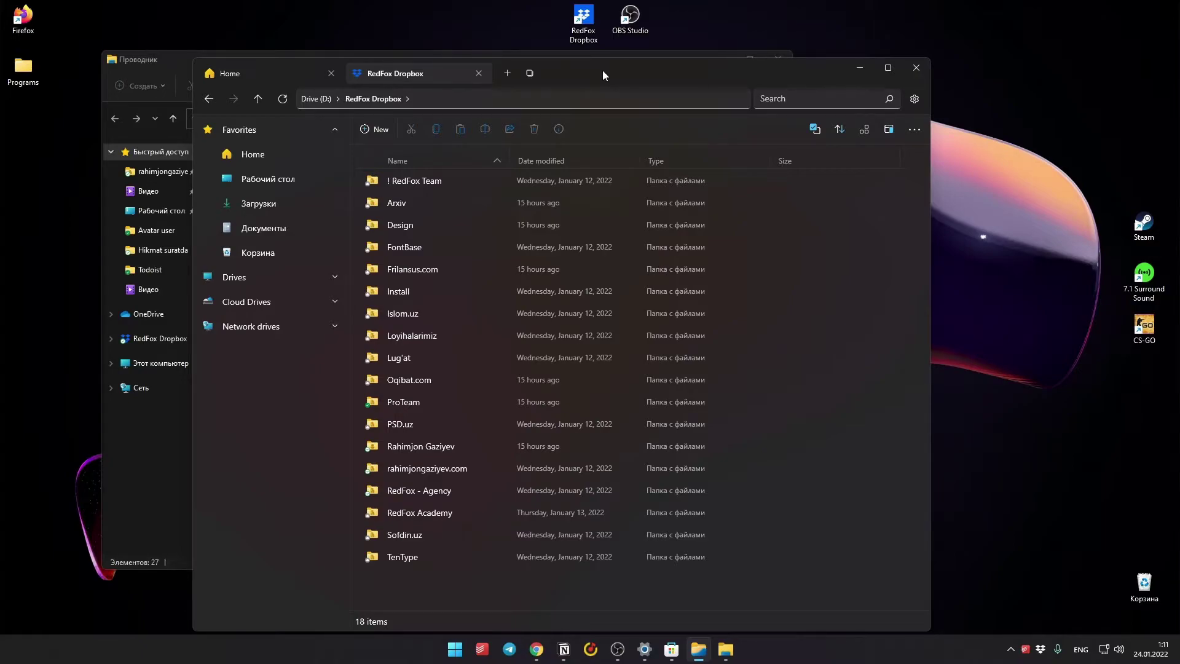
{"action": "left_click_drag", "start_coordinate": [602, 70], "coordinate": [601, 68]}
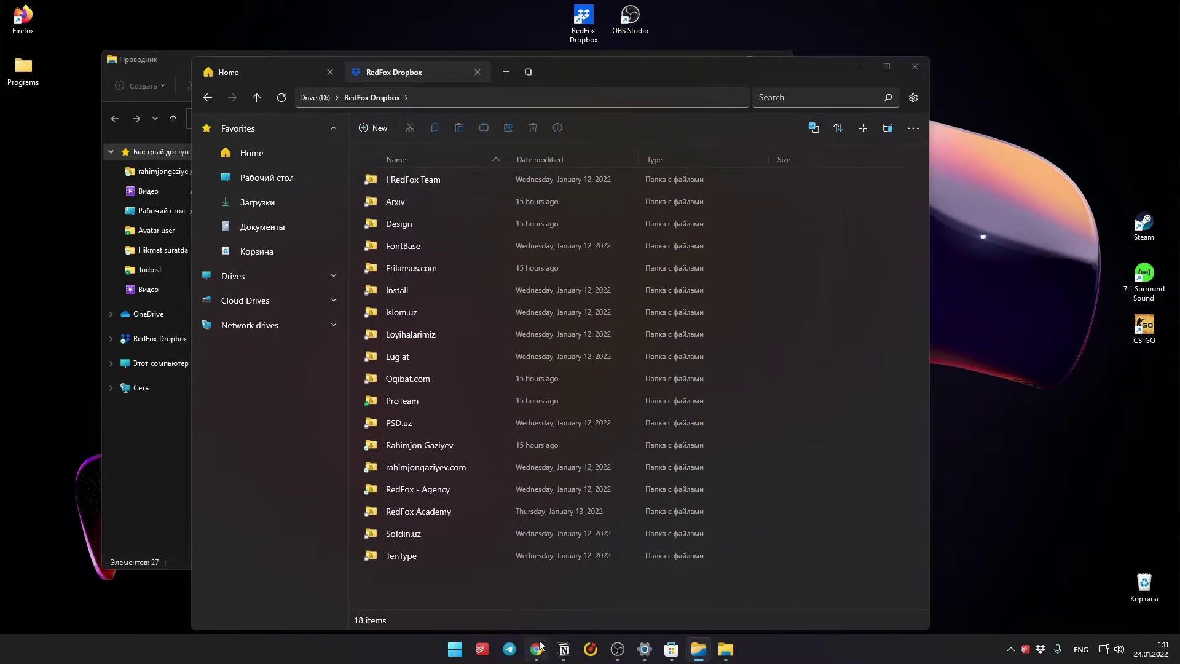
Switch to Chrome, open and close a blank browser tab, and show the "files 2.0" search tab
{"action": "left_click", "coordinate": [537, 648]}
{"action": "key", "text": "ctrl+t"}
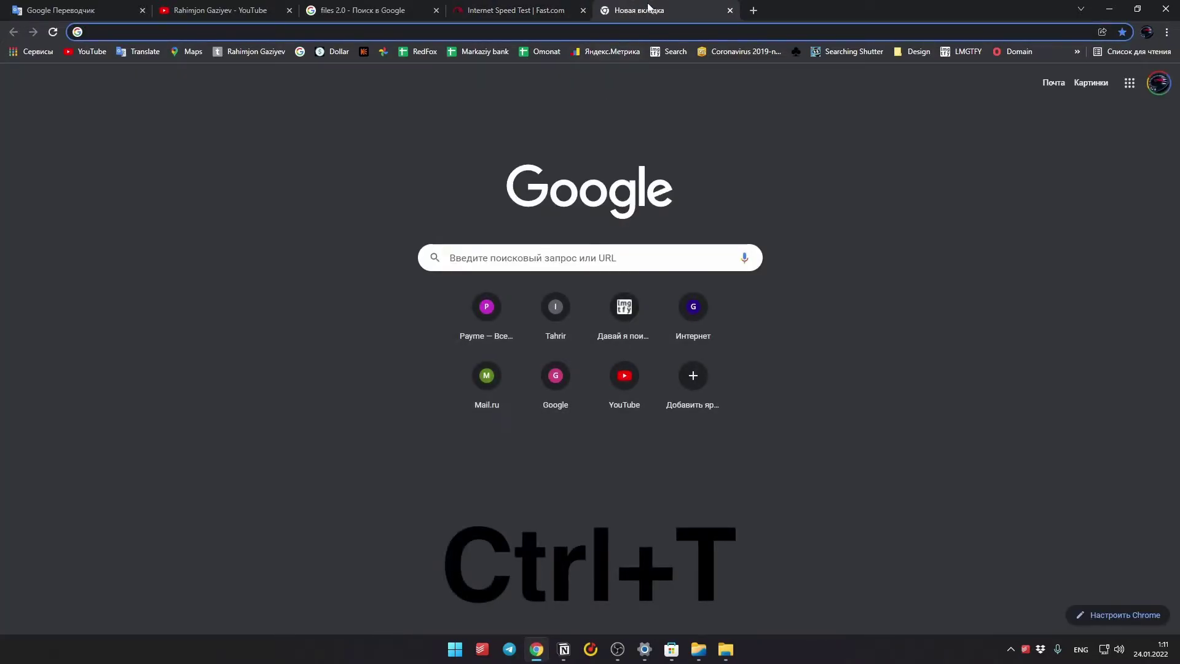
{"action": "key", "text": "ctrl+w"}
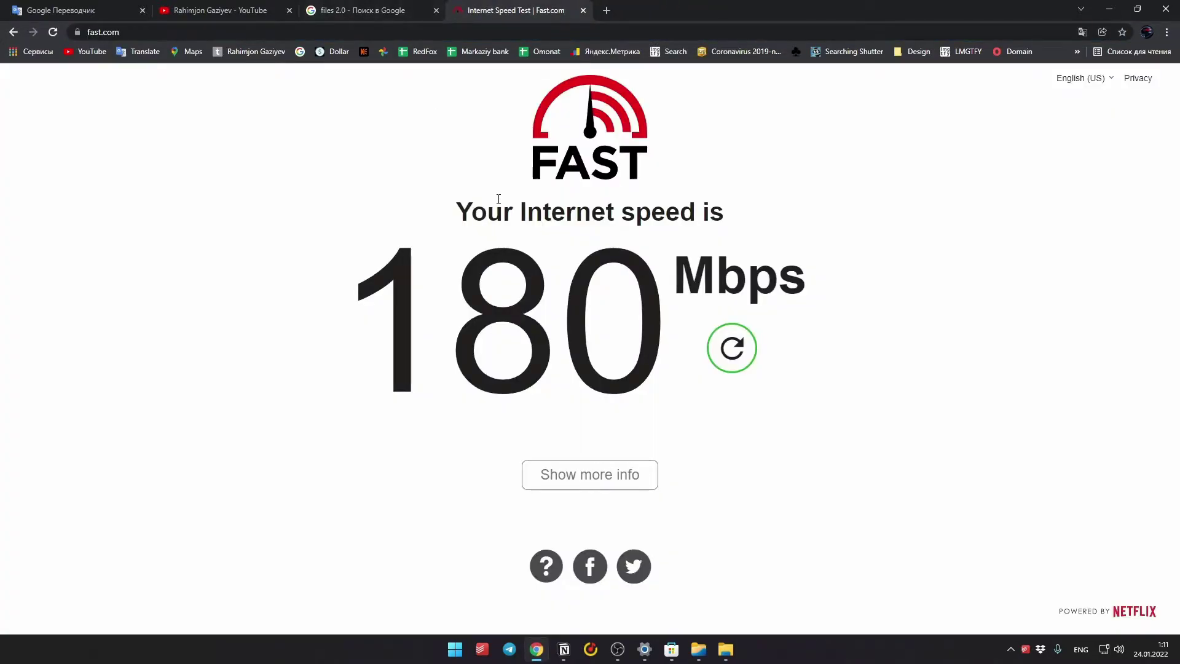
{"action": "key", "text": "ctrl+shift+Tab"}
{"action": "left_click", "coordinate": [177, 132]}
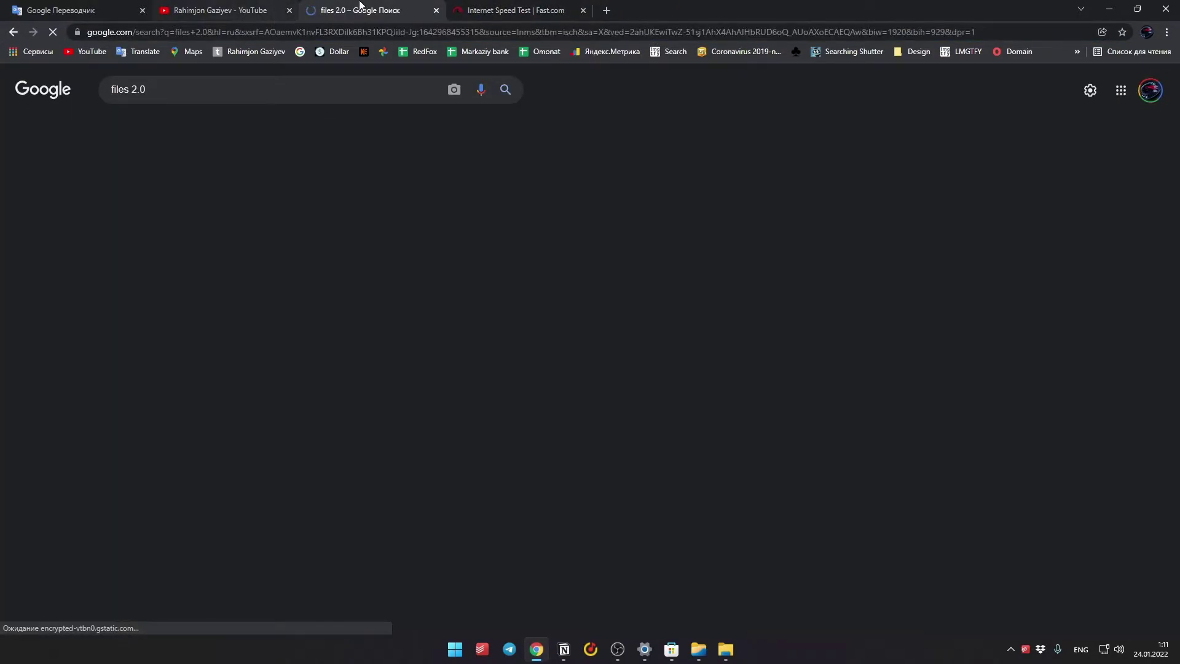
Return to the Files app and switch between its Home and RedFox Dropbox tabs, ending on RedFox Dropbox
{"action": "key", "text": "super+d"}
{"action": "key", "text": "super+e"}
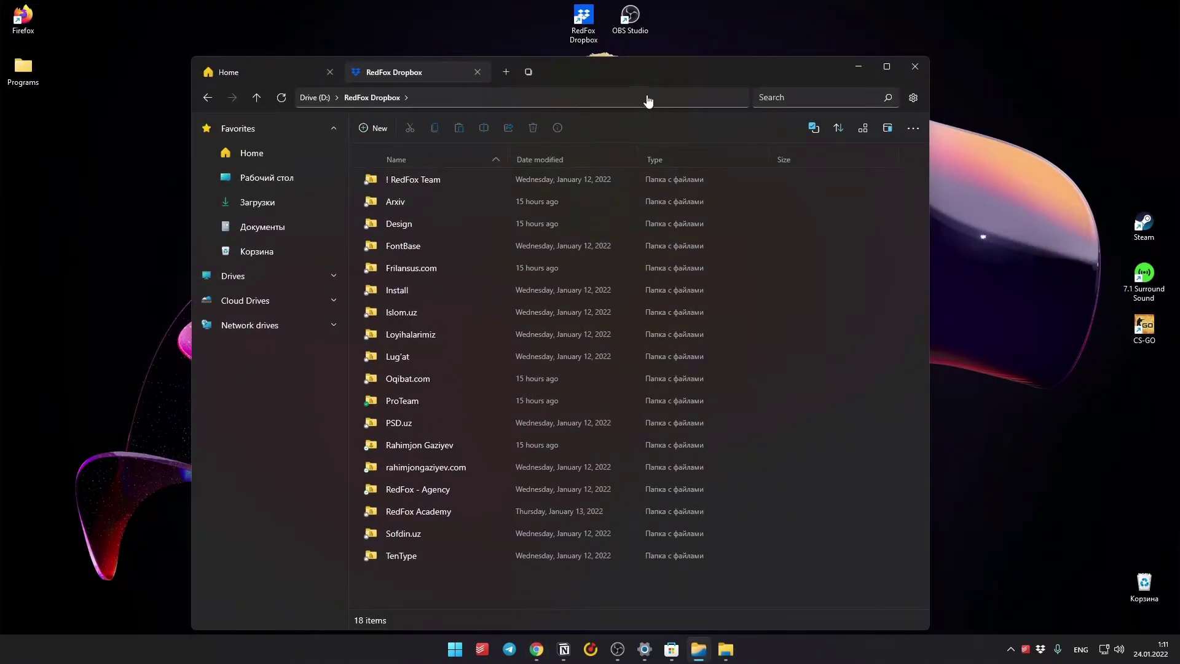
{"action": "left_click", "coordinate": [231, 67]}
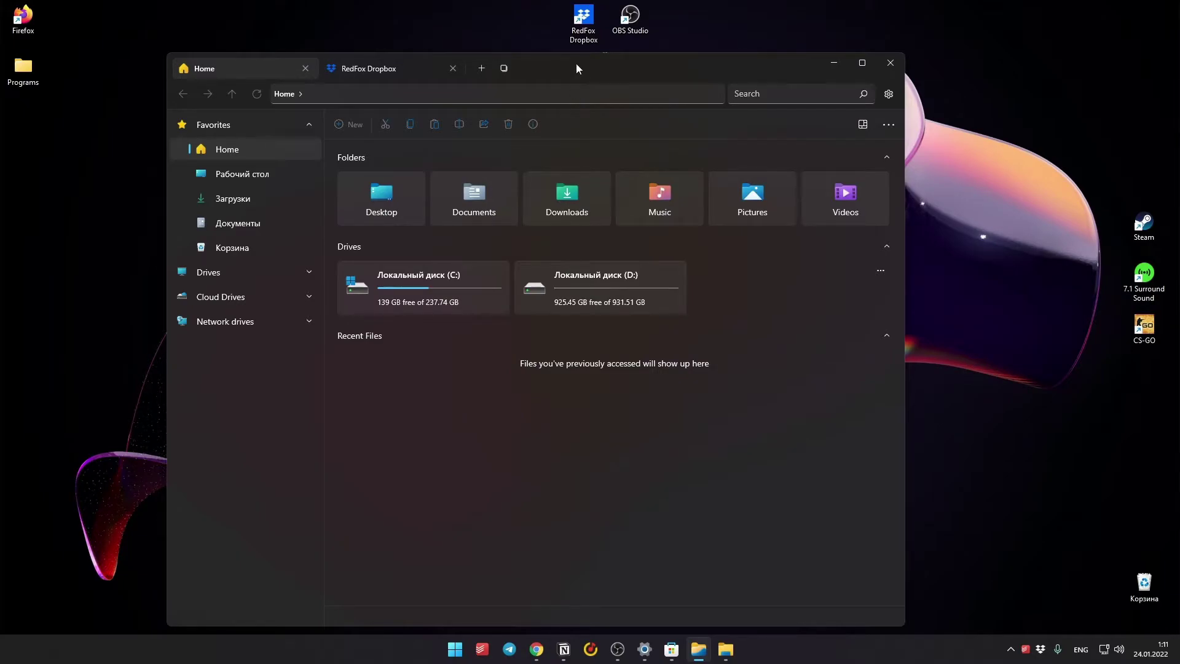
{"action": "left_click_drag", "start_coordinate": [575, 65], "coordinate": [576, 73]}
{"action": "left_click", "coordinate": [397, 77]}
{"action": "left_click", "coordinate": [252, 76]}
{"action": "left_click", "coordinate": [365, 78]}
{"action": "left_click", "coordinate": [482, 76]}
{"action": "left_click", "coordinate": [599, 77]}
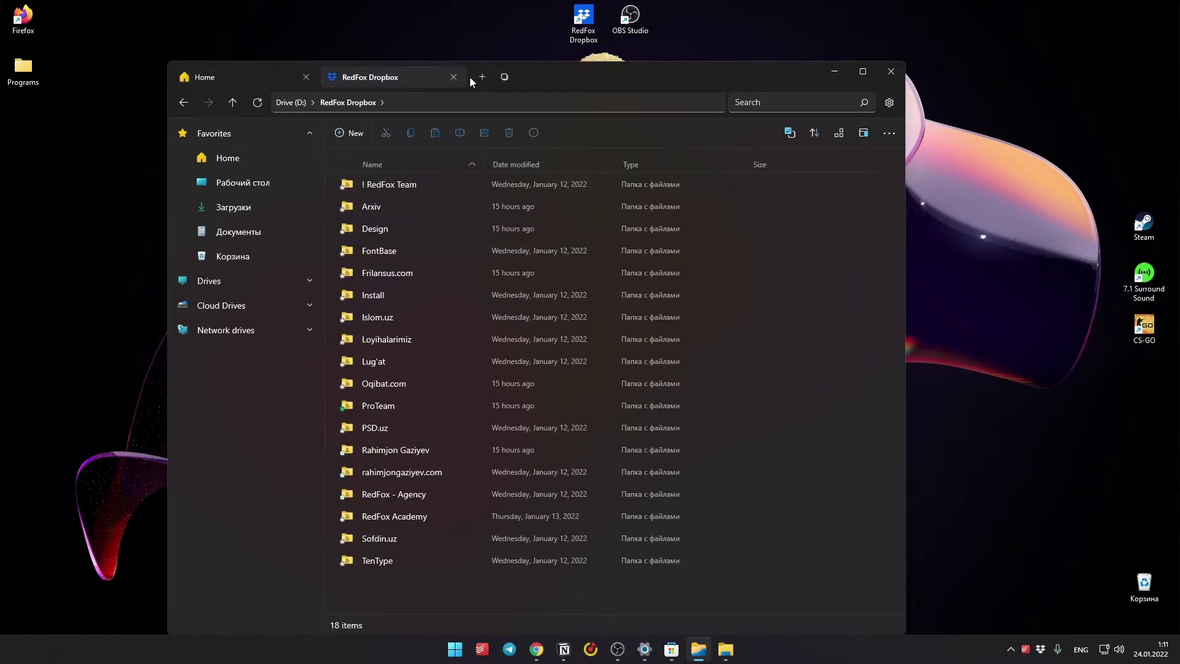
{"action": "left_click_drag", "start_coordinate": [614, 75], "coordinate": [654, 57]}
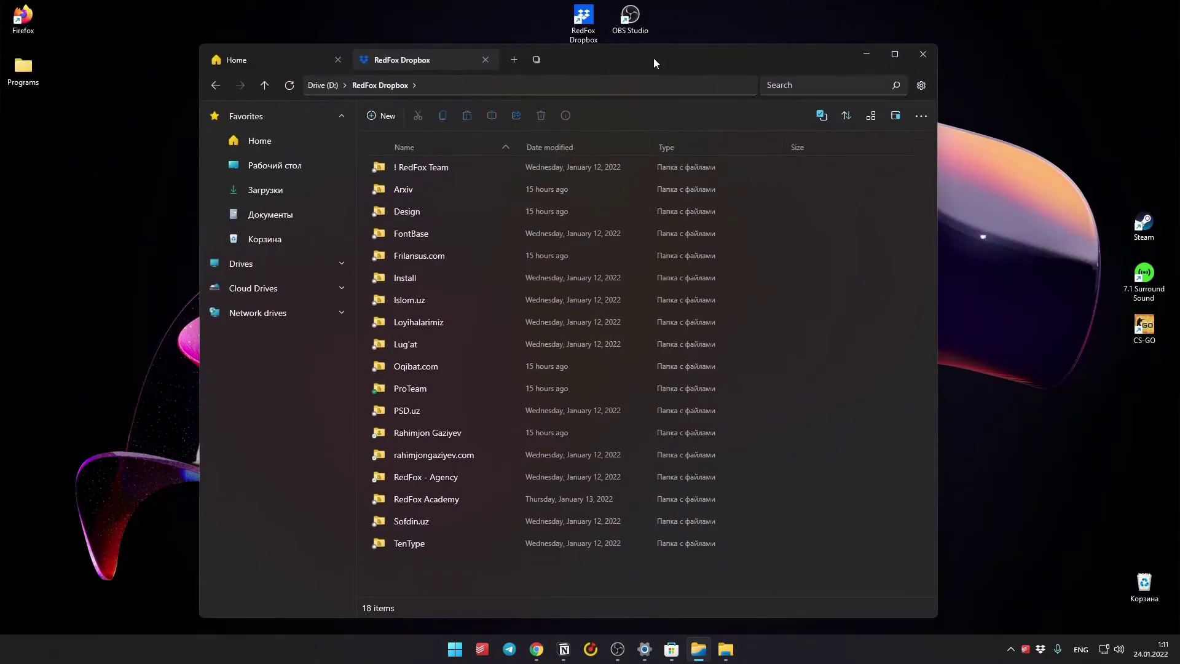
Check the lesson outline in Notion and close the Home tab in the Files app
{"action": "left_click", "coordinate": [564, 649]}
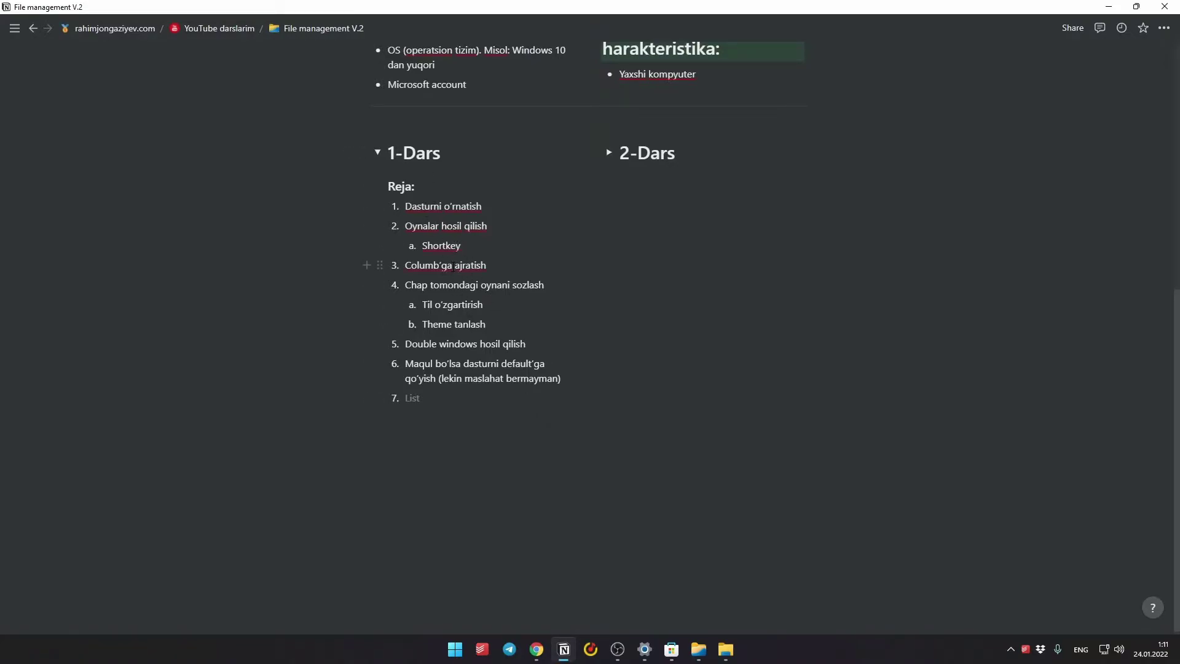
{"action": "left_click", "coordinate": [701, 650]}
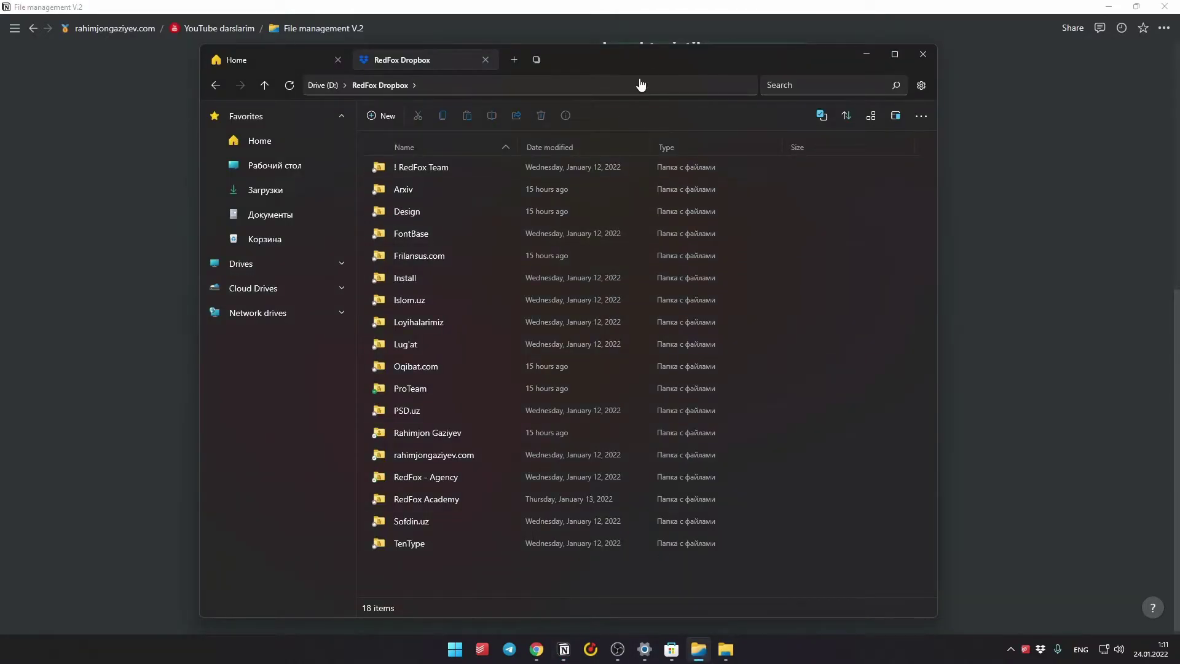
{"action": "left_click", "coordinate": [483, 54]}
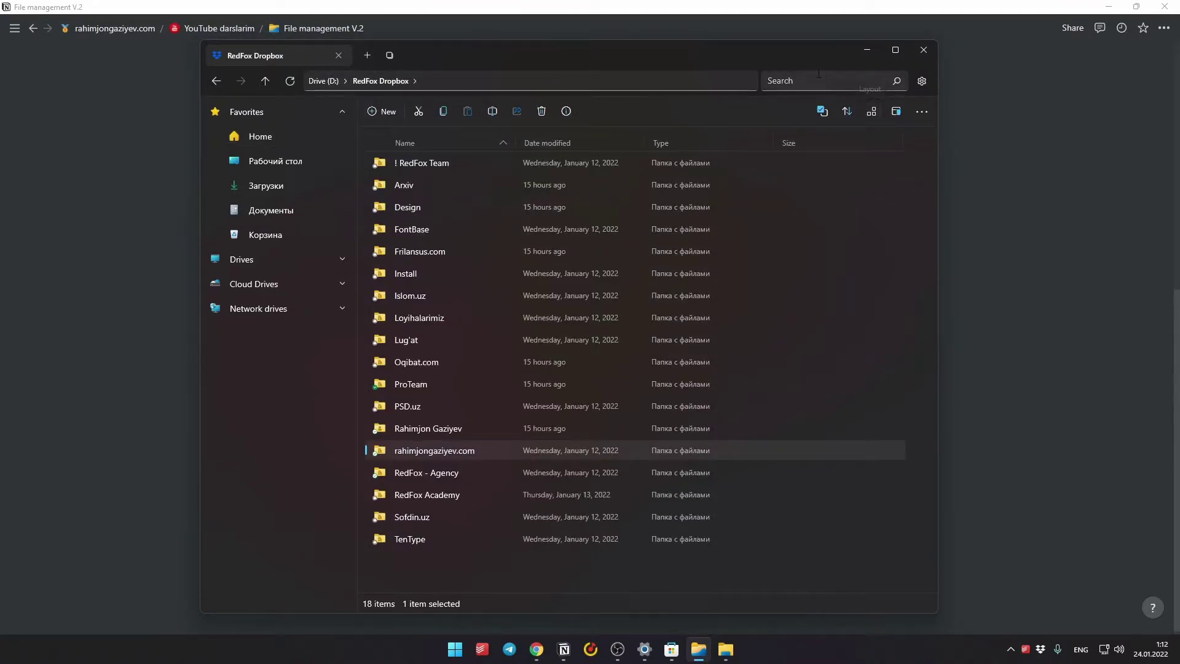
{"action": "left_click_drag", "start_coordinate": [801, 59], "coordinate": [803, 64]}
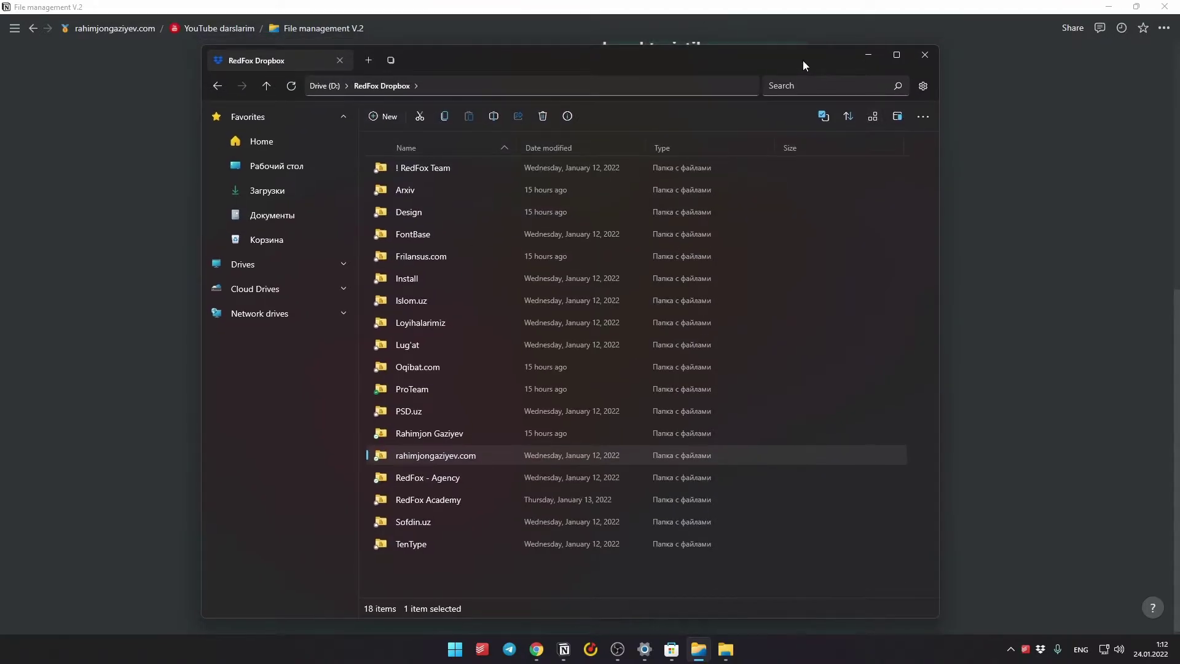
Try the Tiles, Medium Icons and Large Icons layouts on the RedFox Dropbox folder and set its layout to Columns
{"action": "left_click", "coordinate": [872, 121]}
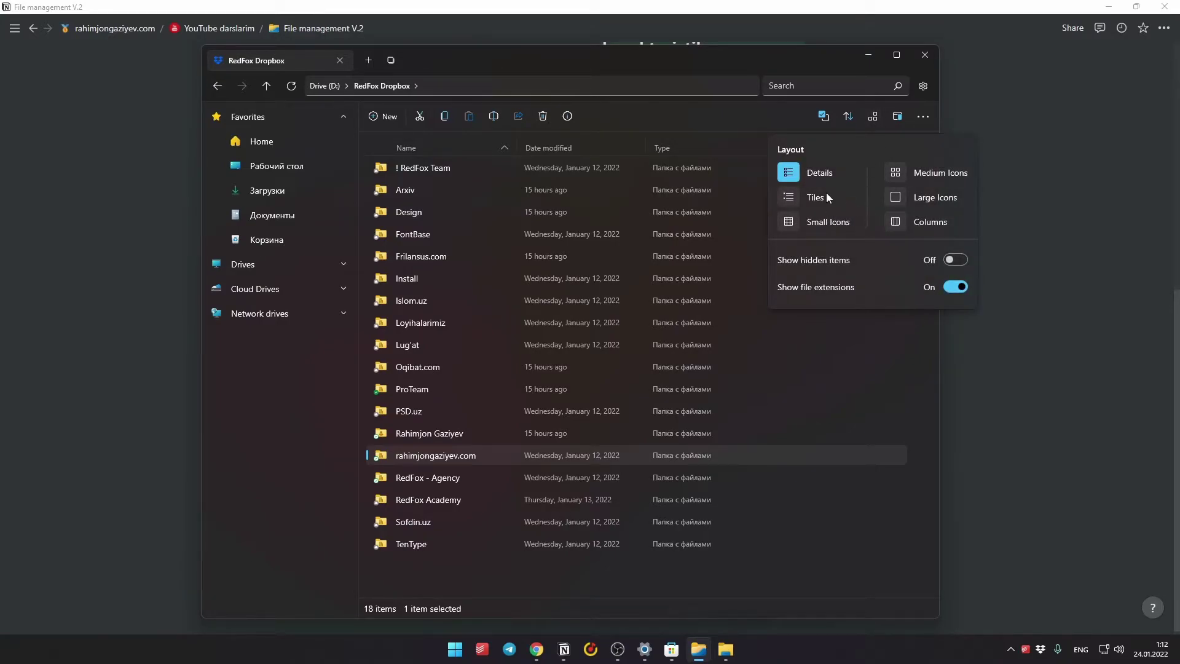
{"action": "left_click", "coordinate": [804, 201]}
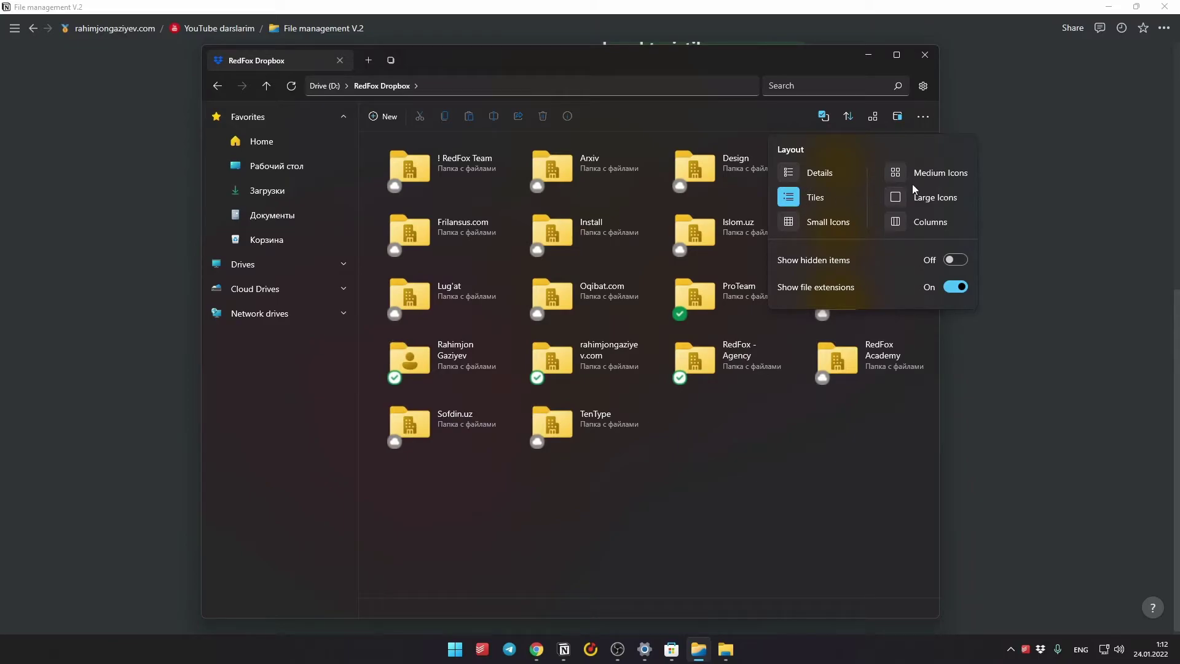
{"action": "left_click", "coordinate": [897, 173]}
{"action": "left_click", "coordinate": [830, 222]}
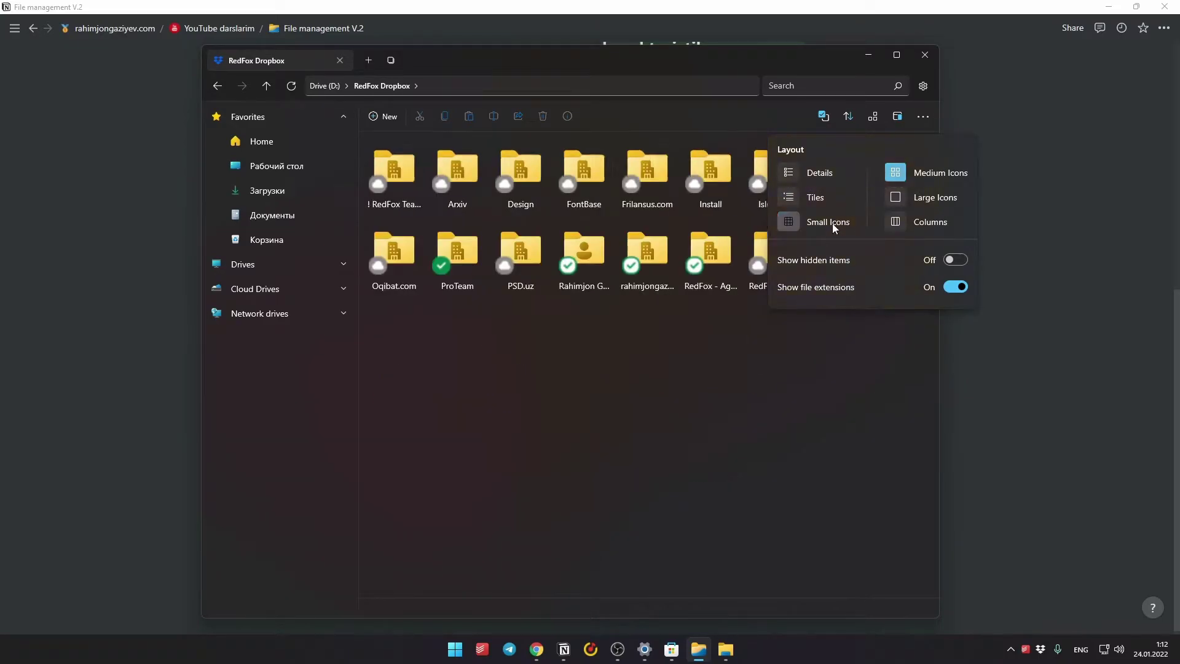
{"action": "left_click", "coordinate": [899, 197]}
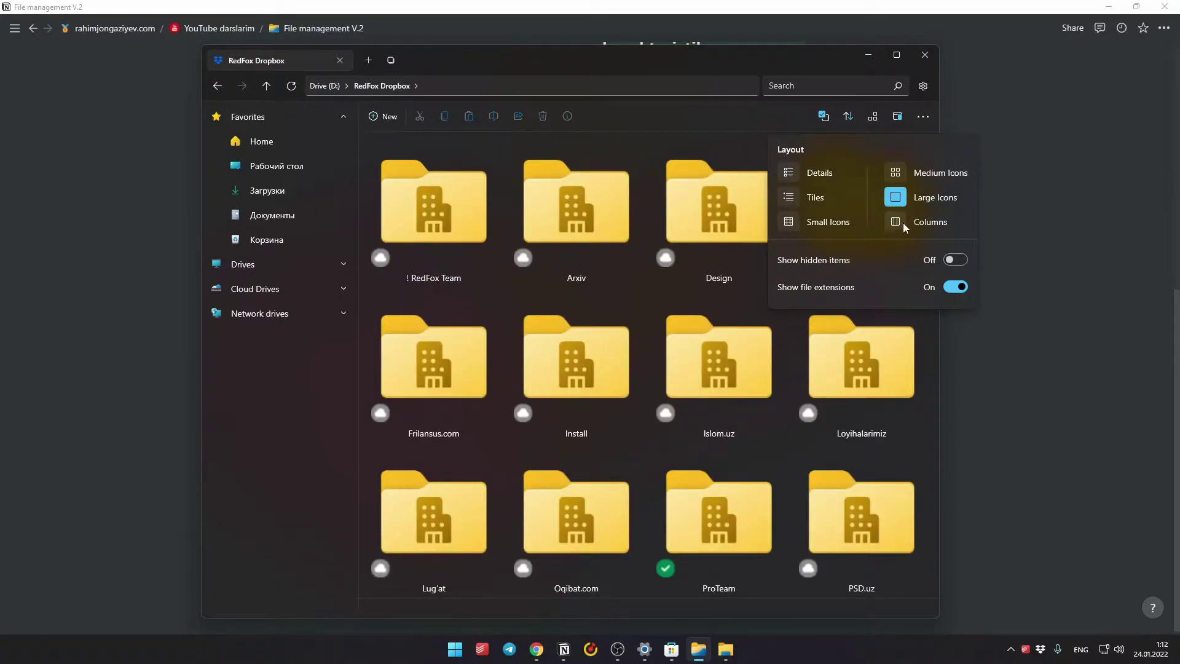
{"action": "left_click", "coordinate": [897, 223]}
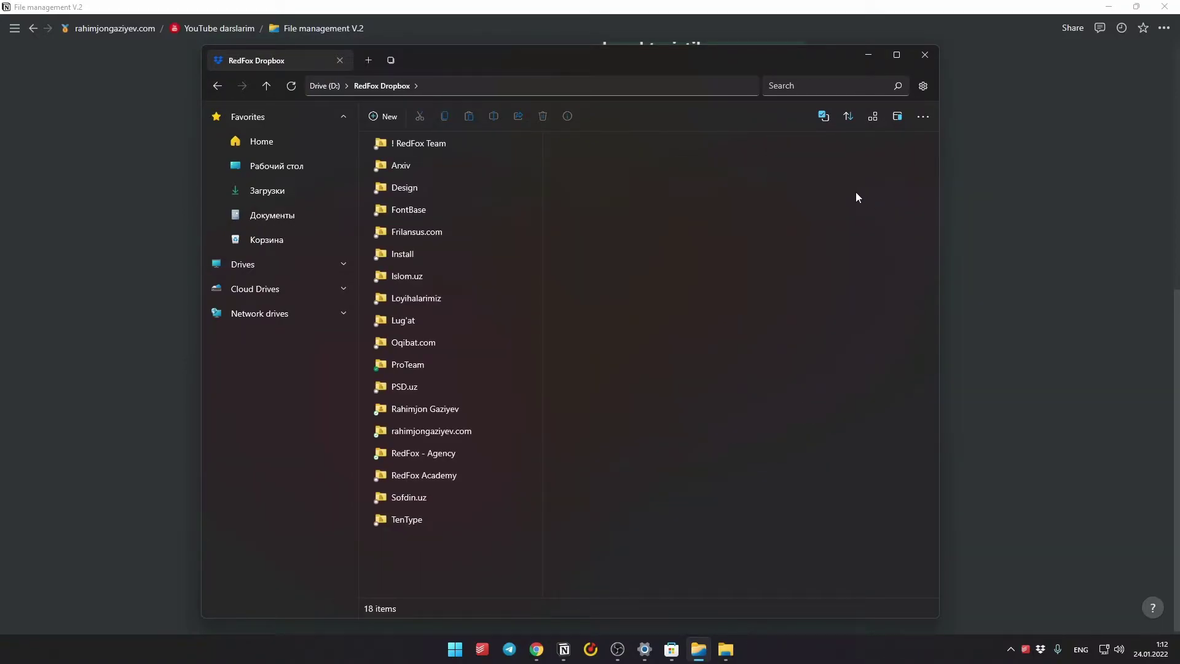
{"action": "left_click_drag", "start_coordinate": [673, 57], "coordinate": [665, 58]}
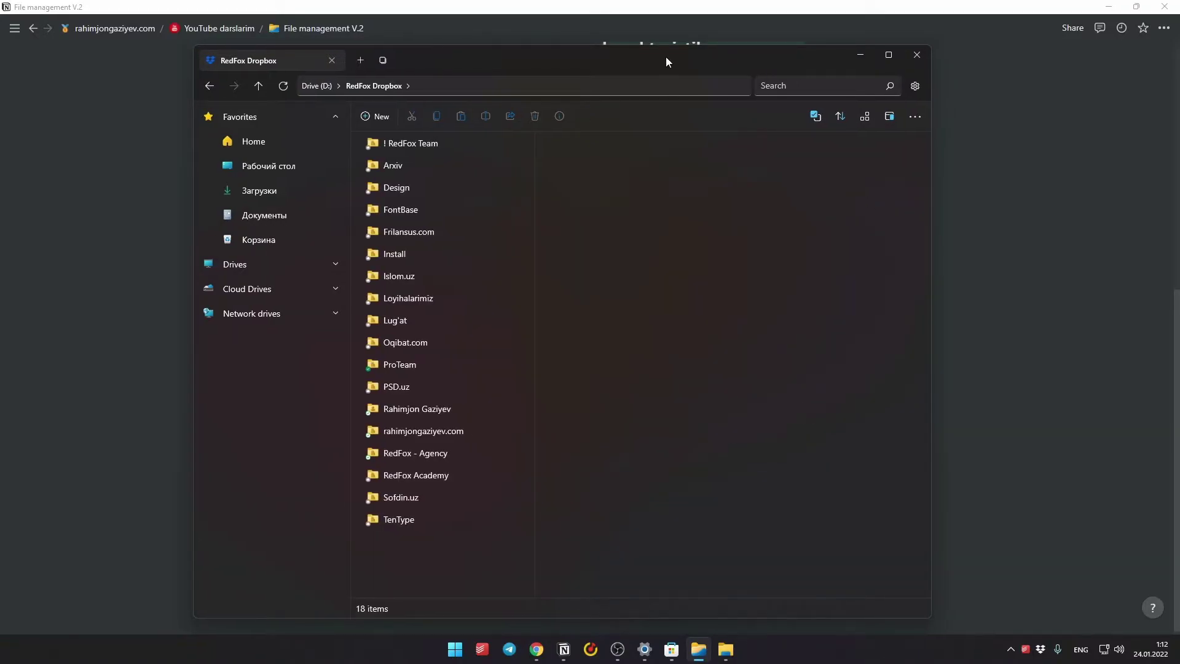
Open the pinned Видео folder in File Explorer for comparison, minimize that window and return to the Files app
{"action": "left_click", "coordinate": [725, 650]}
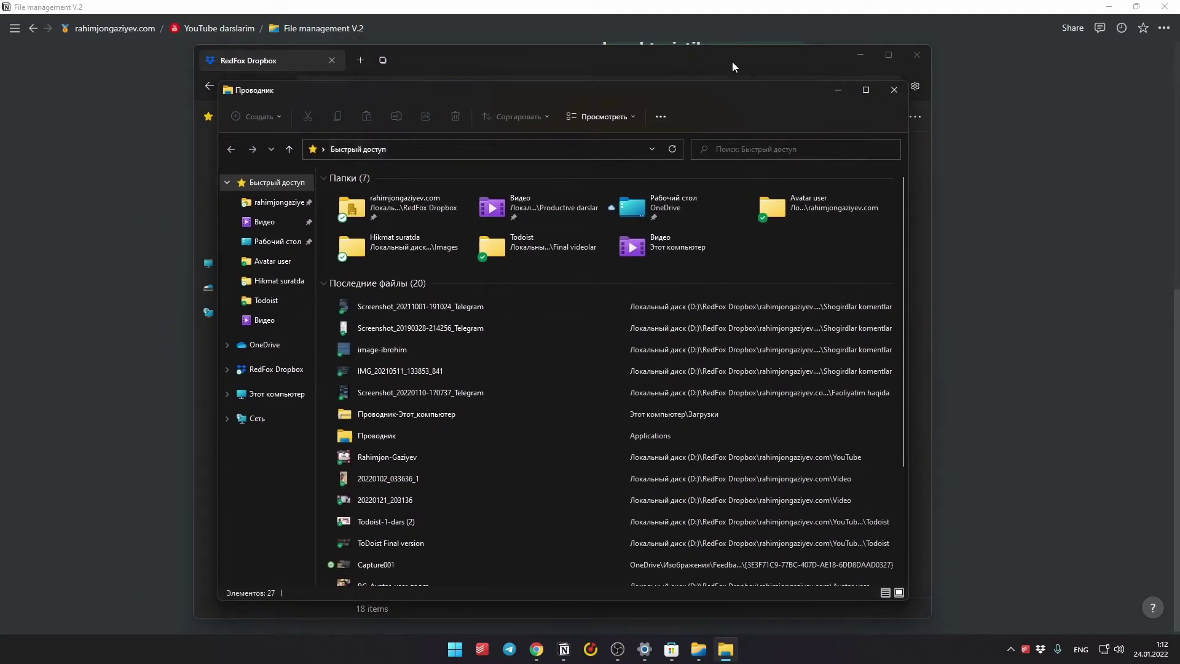
{"action": "double_click", "coordinate": [590, 212]}
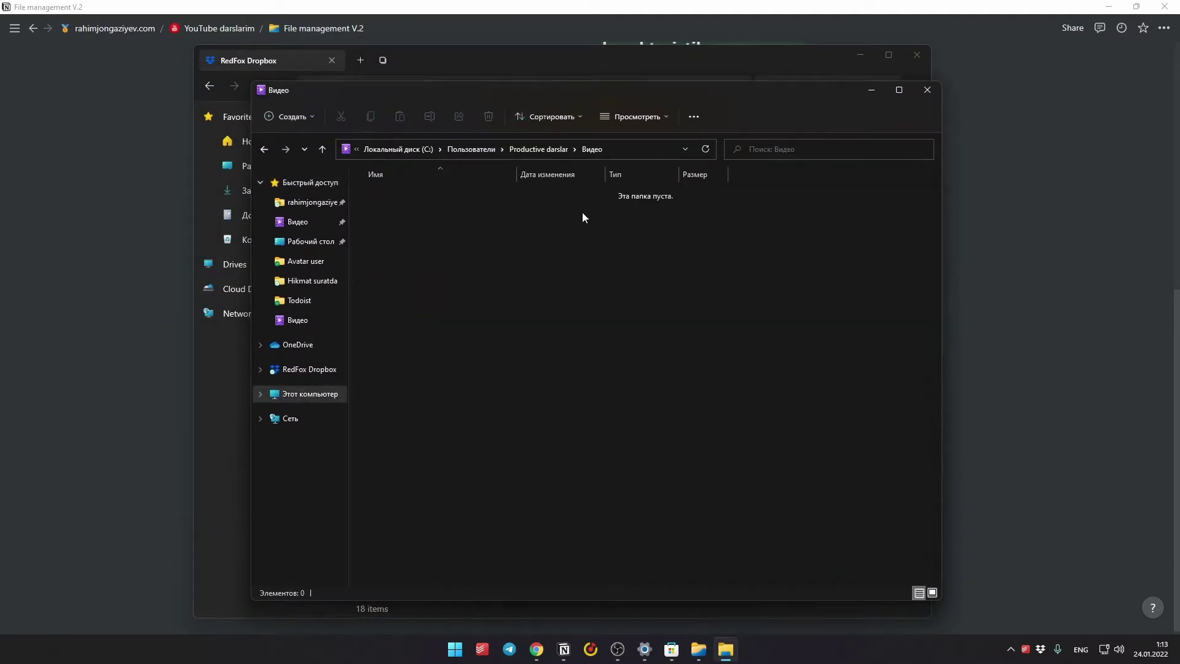
{"action": "left_click", "coordinate": [872, 91]}
{"action": "left_click_drag", "start_coordinate": [643, 63], "coordinate": [658, 61]}
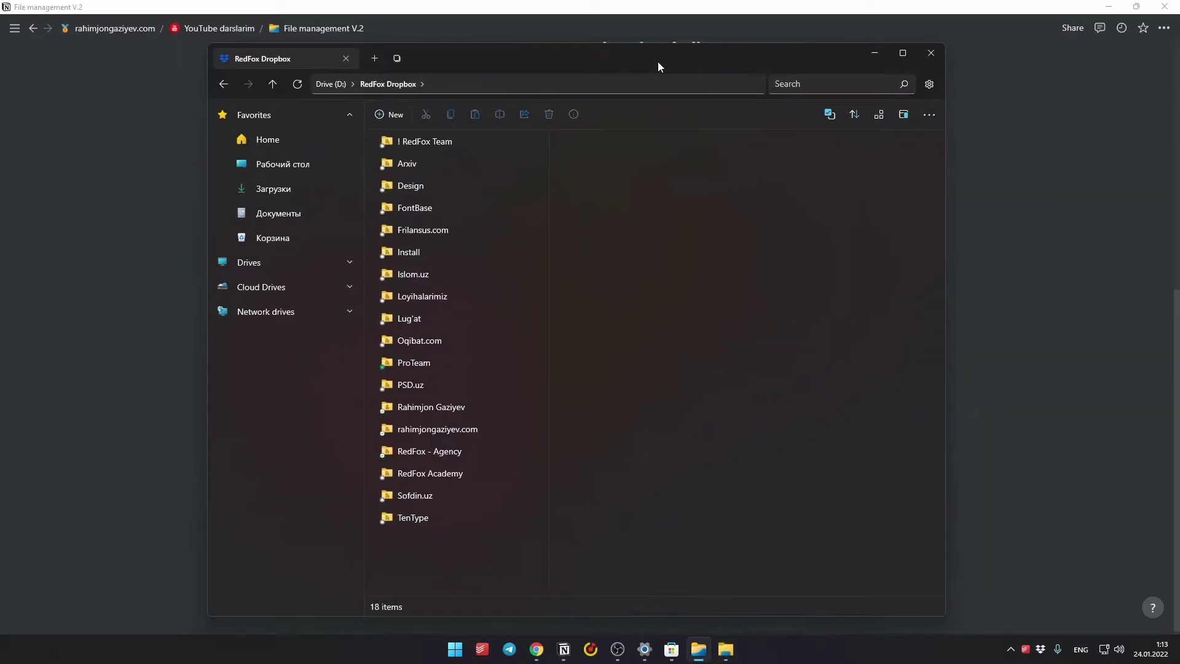
Expand the personal .com website folder in the column view and browse its Avatar user, Maqolalarim and YouTube subfolders
{"action": "left_click", "coordinate": [482, 424]}
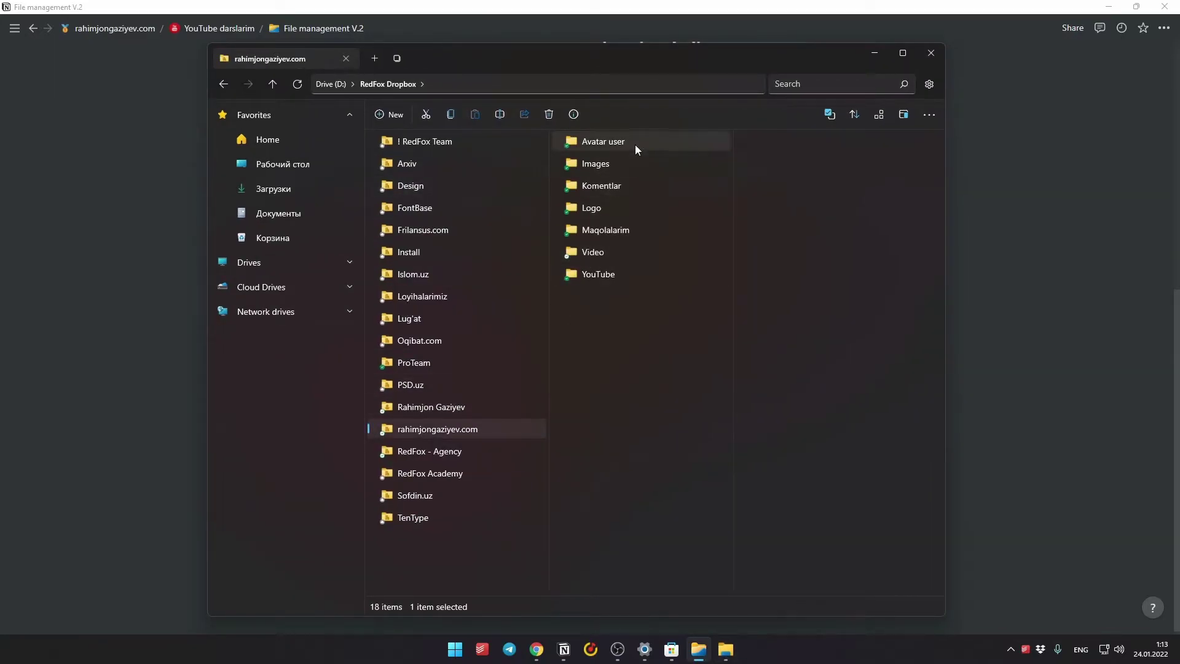
{"action": "left_click_drag", "start_coordinate": [678, 58], "coordinate": [647, 59]}
{"action": "left_click", "coordinate": [582, 144]}
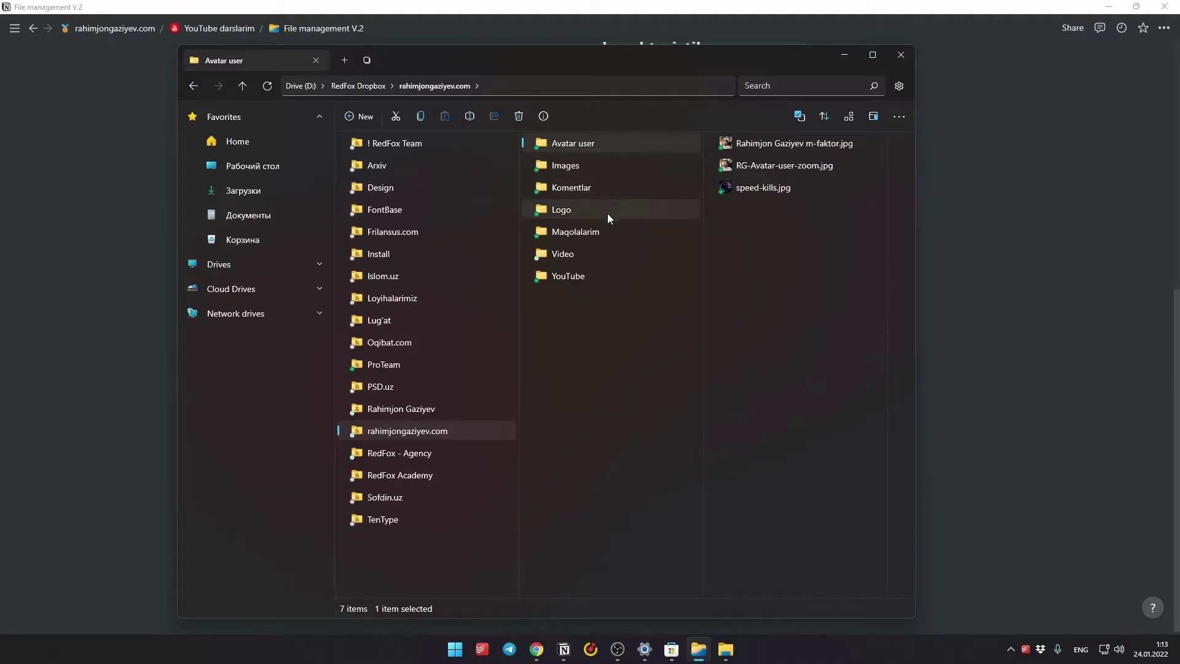
{"action": "left_click", "coordinate": [585, 236]}
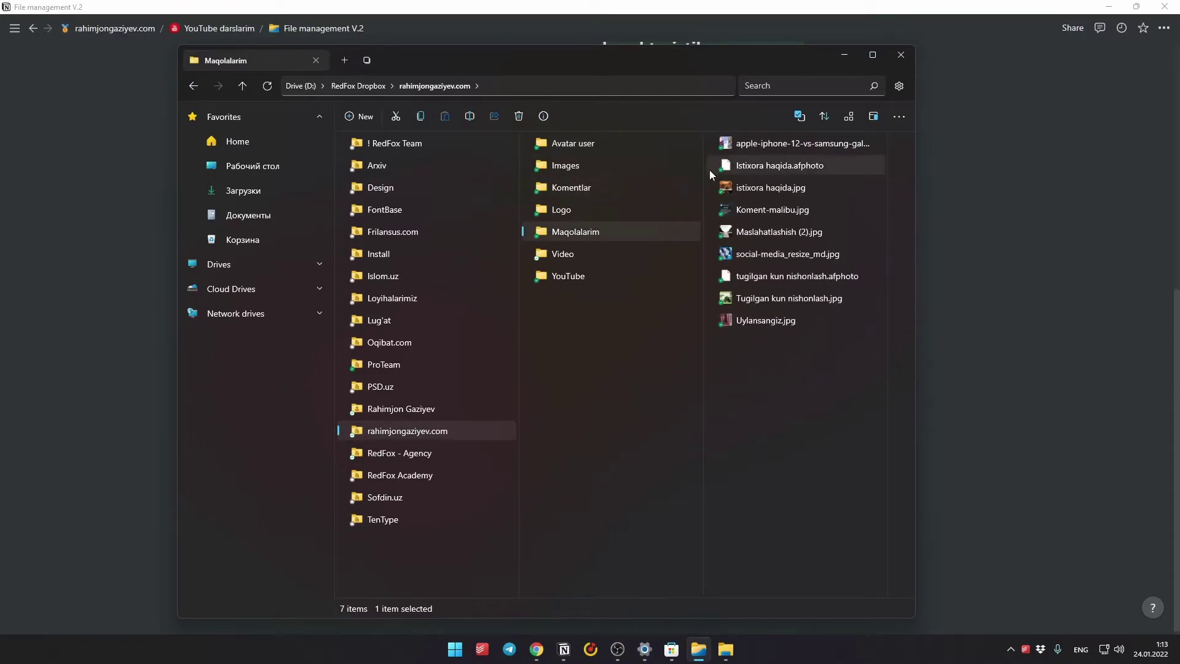
{"action": "left_click", "coordinate": [587, 276]}
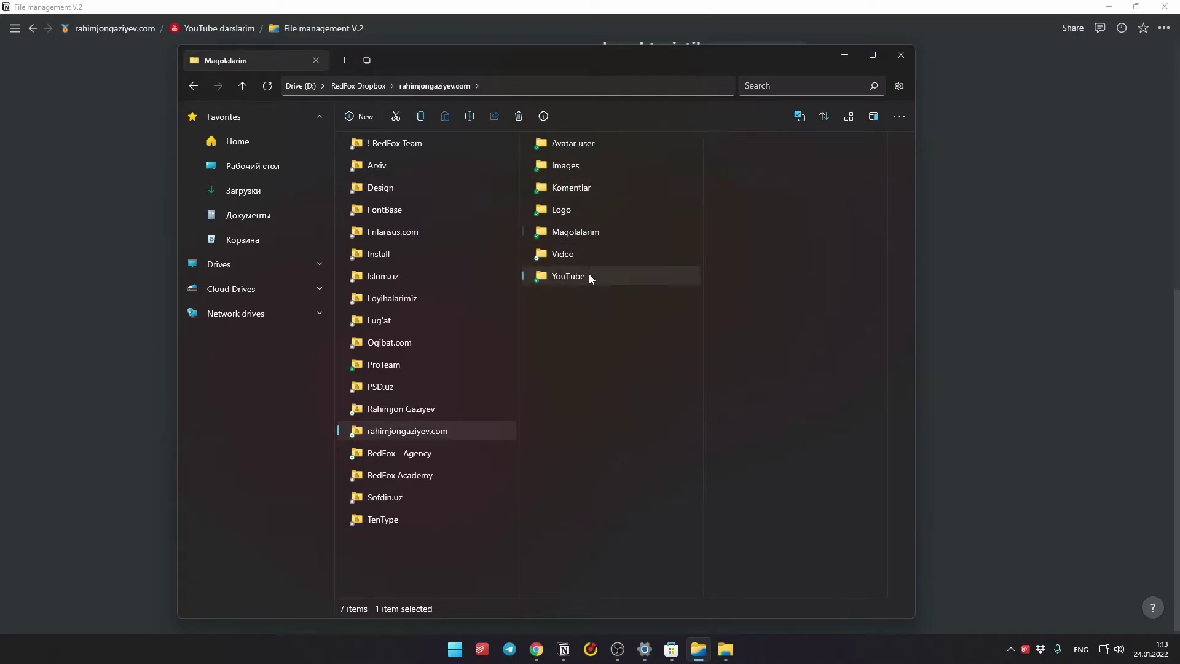
Browse the YouTube folder's Qirqilmagan video and Video kansovka subfolders and show the preview of Video konsovka.png
{"action": "left_click", "coordinate": [778, 189]}
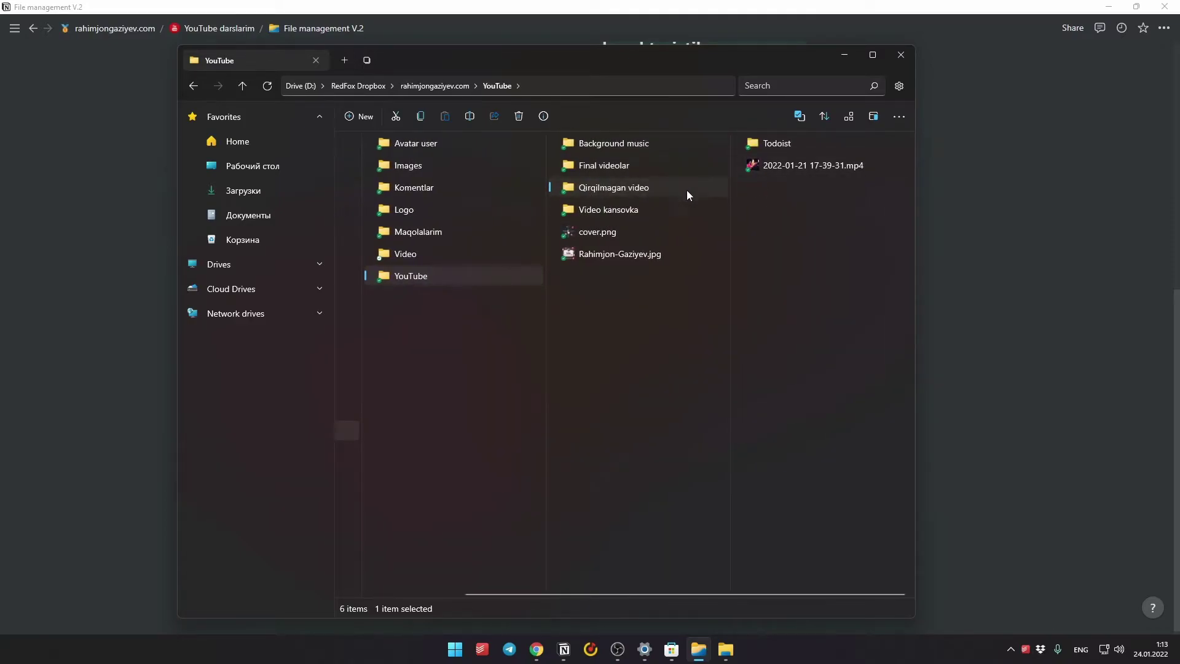
{"action": "left_click", "coordinate": [639, 211]}
{"action": "left_click", "coordinate": [779, 151]}
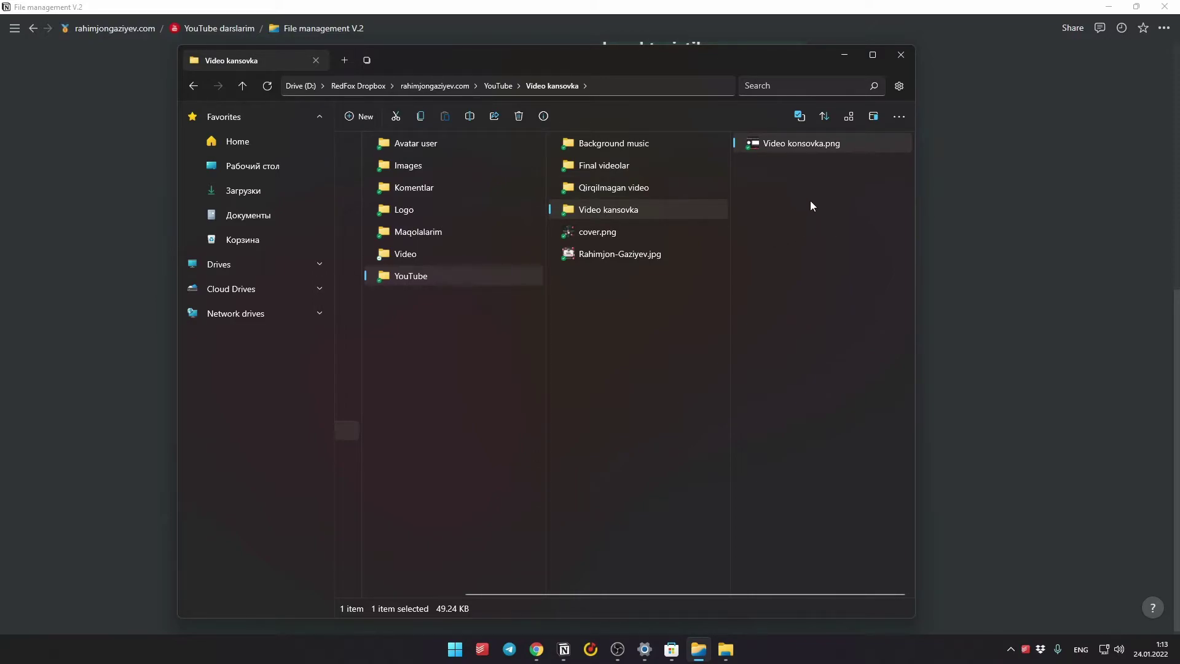
{"action": "left_click_drag", "start_coordinate": [780, 62], "coordinate": [782, 68]}
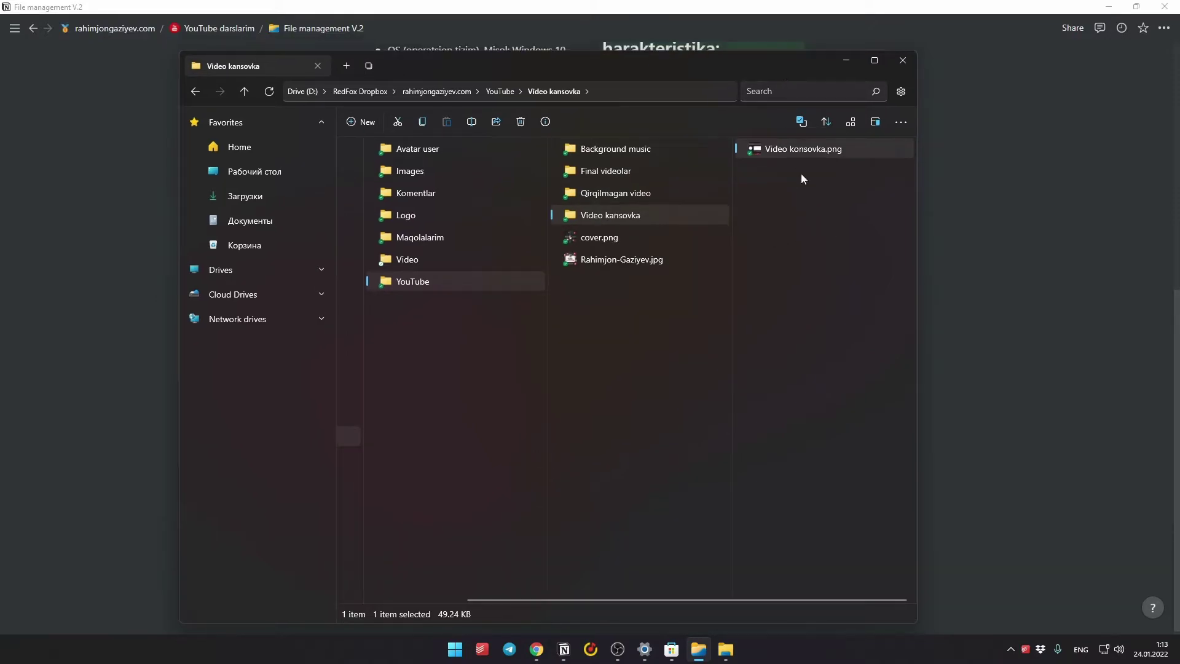
{"action": "left_click", "coordinate": [876, 124]}
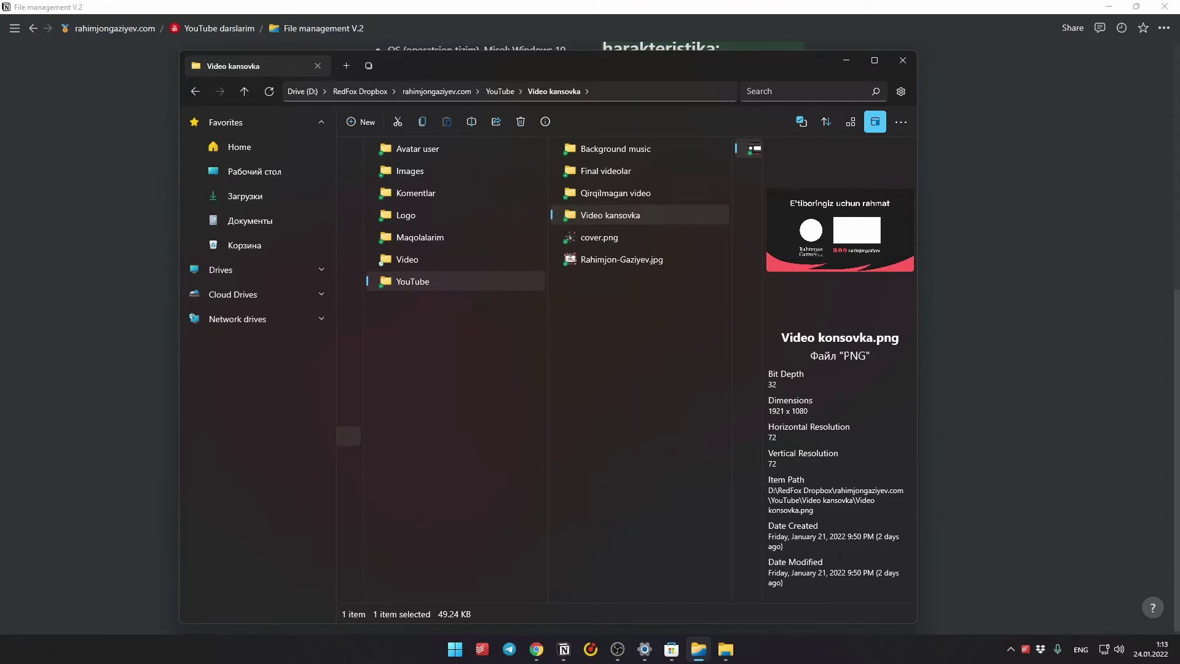
Open the Qirqilmagan video folder from the YouTube column with the preview pane on
{"action": "left_click", "coordinate": [647, 211]}
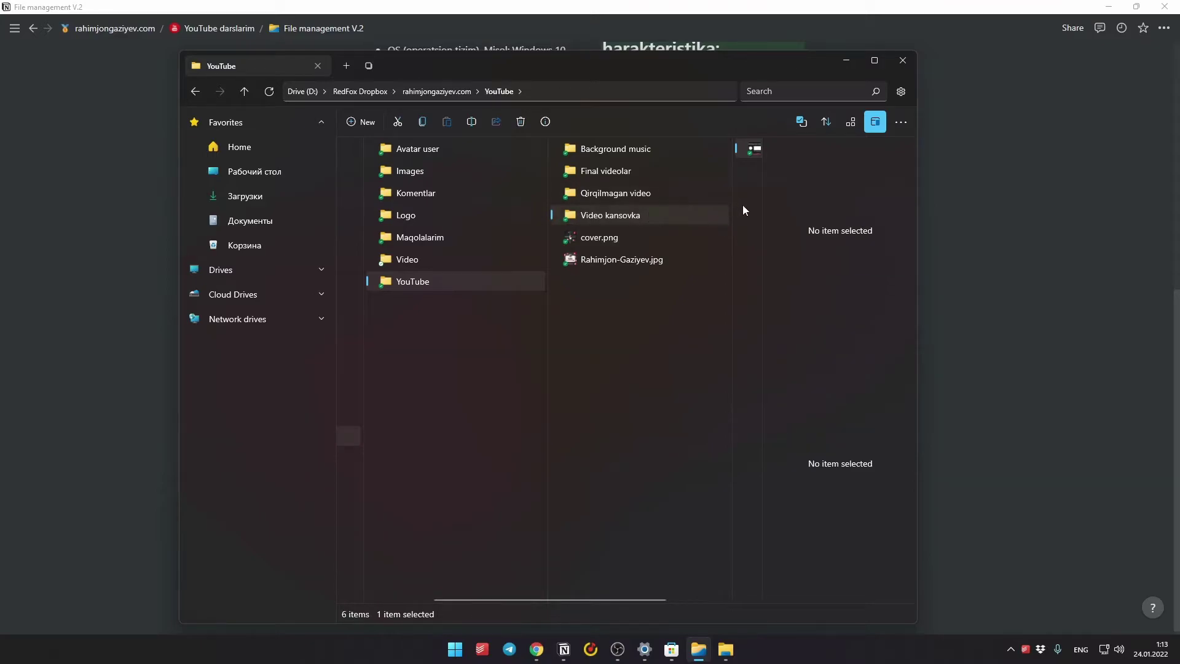
{"action": "left_click", "coordinate": [646, 196]}
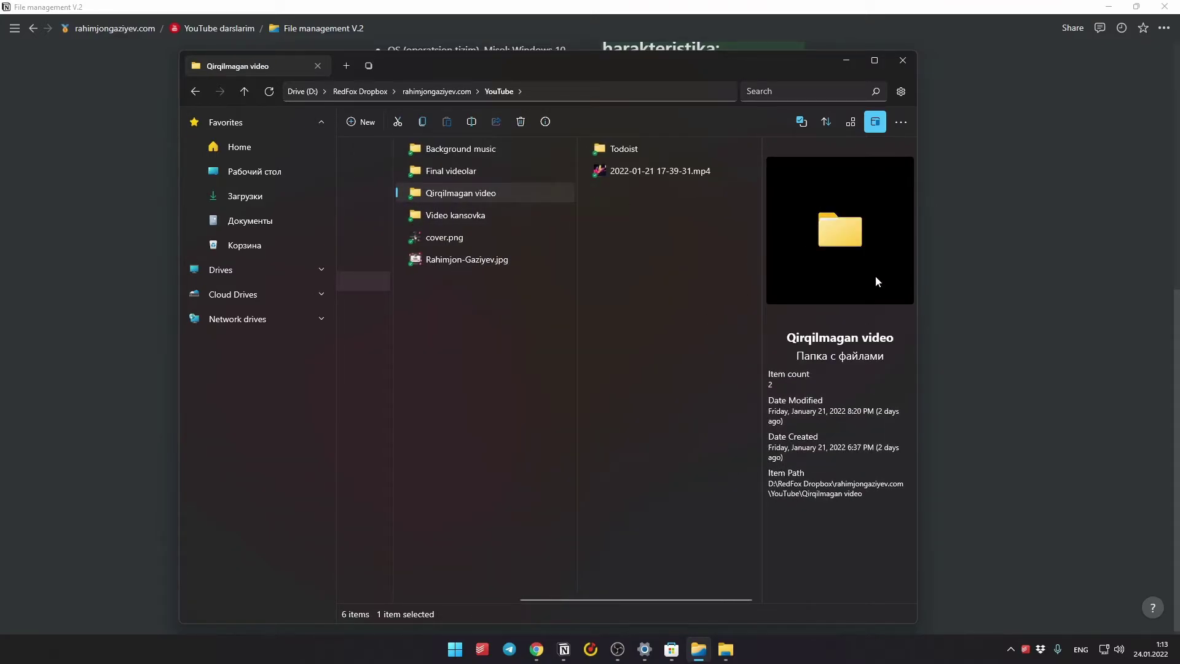
{"action": "left_click_drag", "start_coordinate": [610, 61], "coordinate": [613, 60]}
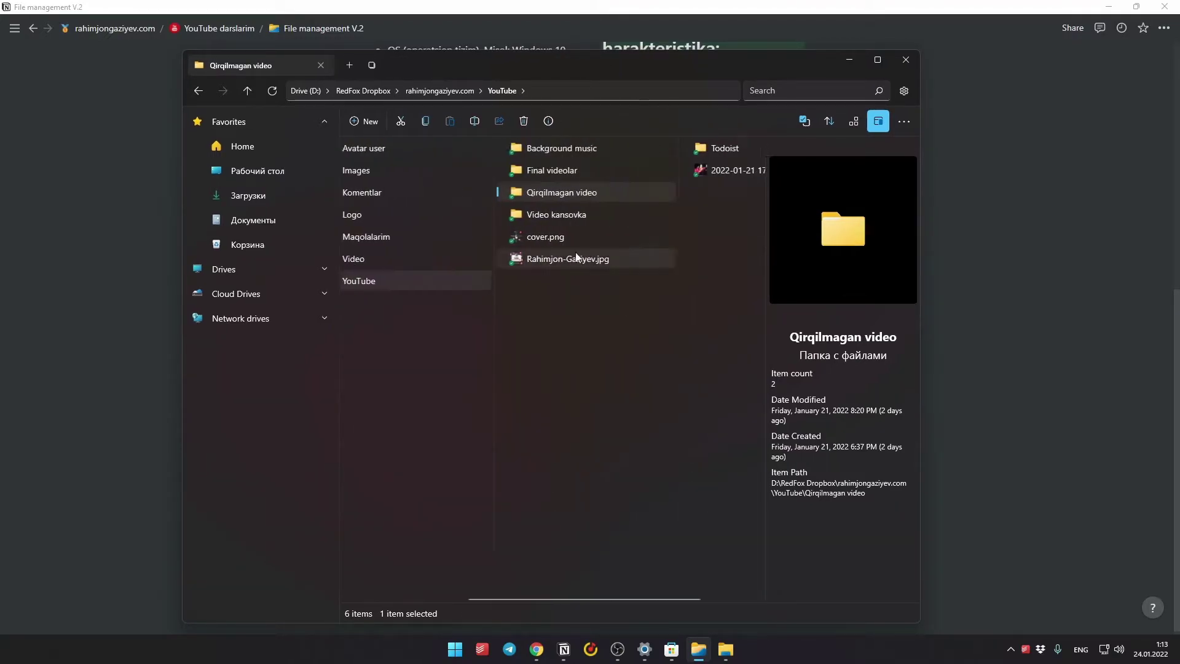
{"action": "left_click", "coordinate": [683, 182]}
{"action": "mouse_move", "coordinate": [638, 170]}
{"action": "left_mouse_down"}
{"action": "mouse_move", "coordinate": [498, 276]}
{"action": "mouse_move", "coordinate": [658, 175]}
{"action": "left_mouse_up"}
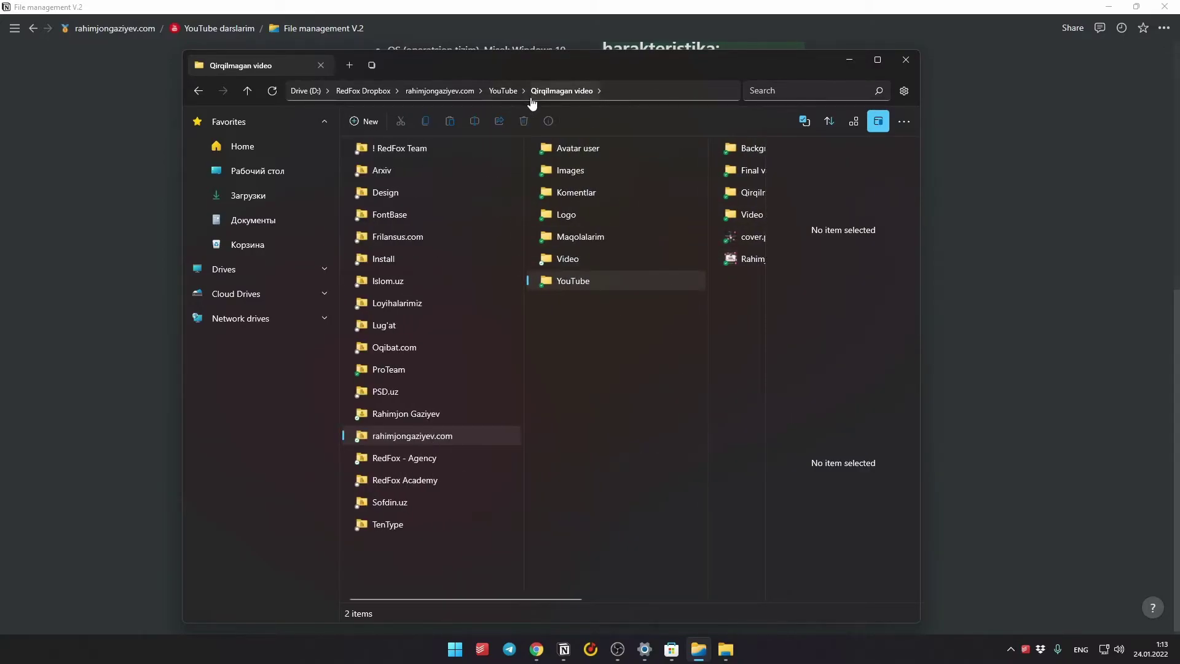
Open drive D: in a new tab, trying the Medium Icons layout before returning to Details
{"action": "key", "text": "ctrl+t"}
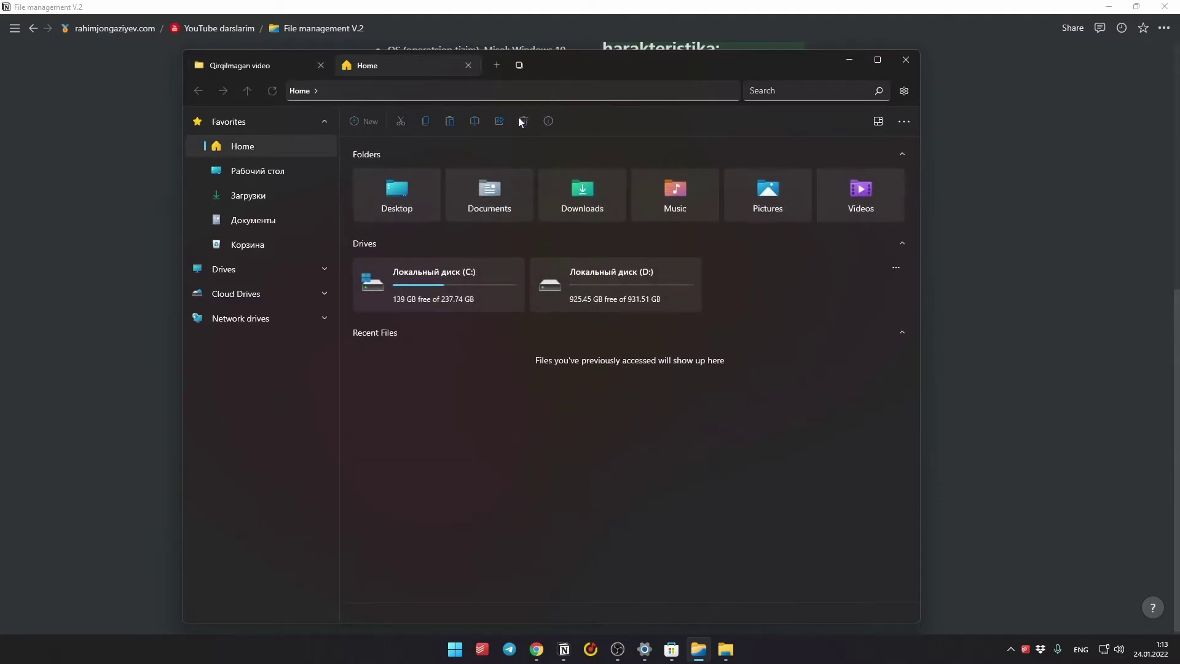
{"action": "left_click", "coordinate": [614, 285]}
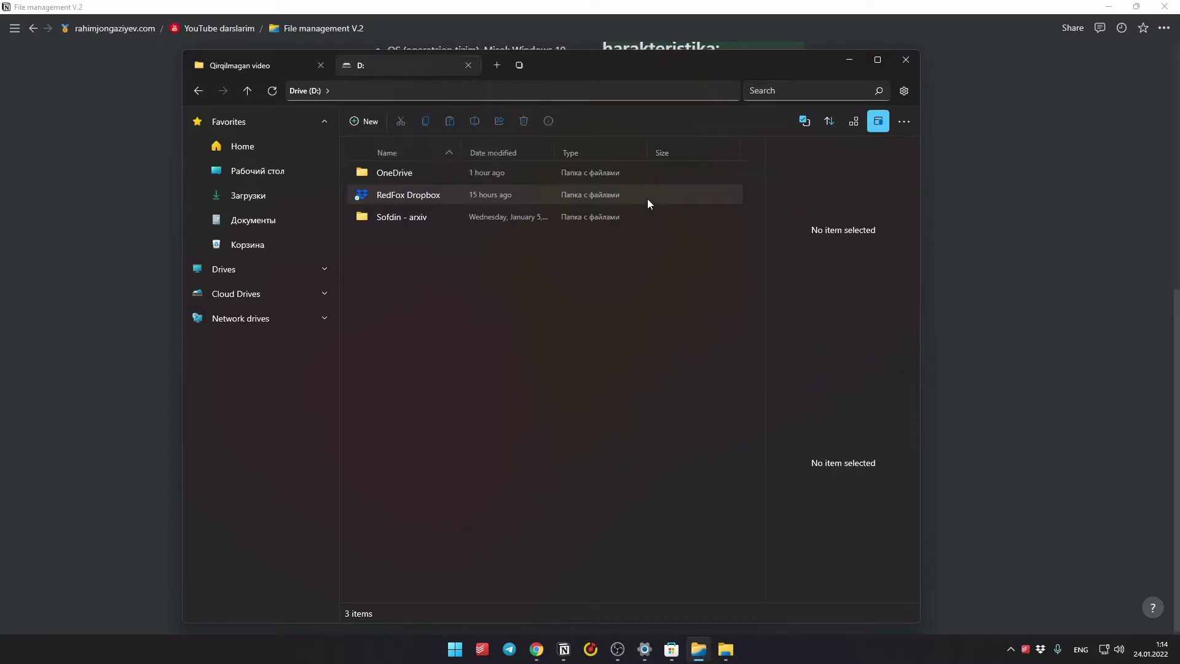
{"action": "left_click", "coordinate": [857, 122]}
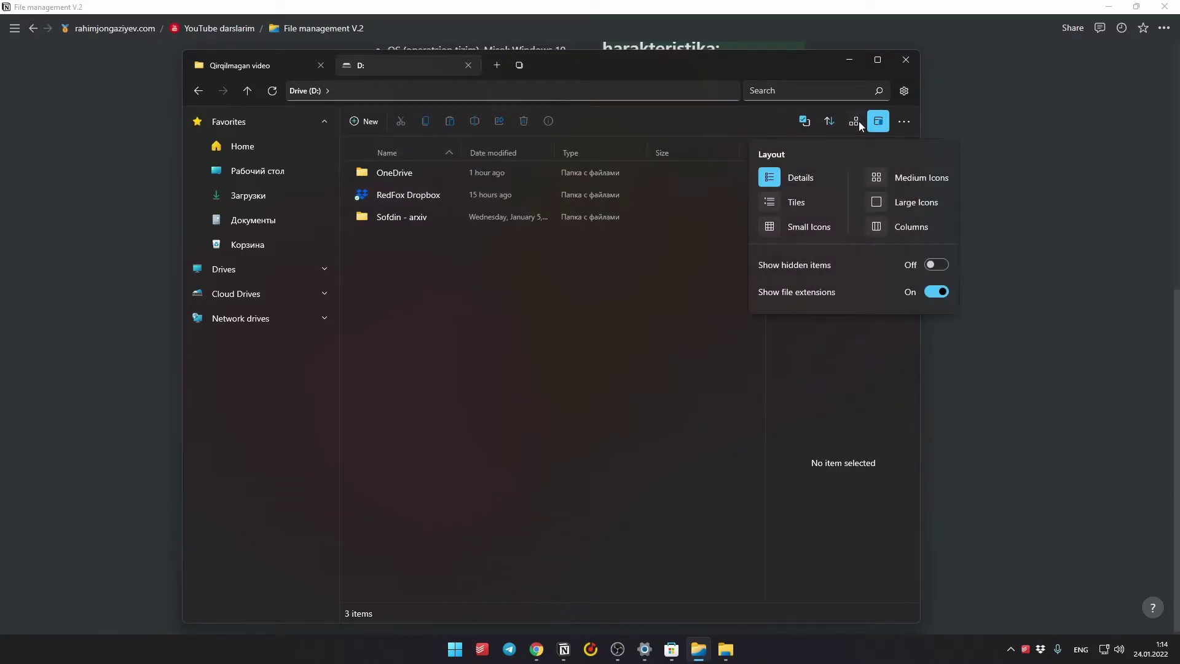
{"action": "left_click", "coordinate": [900, 179]}
{"action": "left_click", "coordinate": [810, 178]}
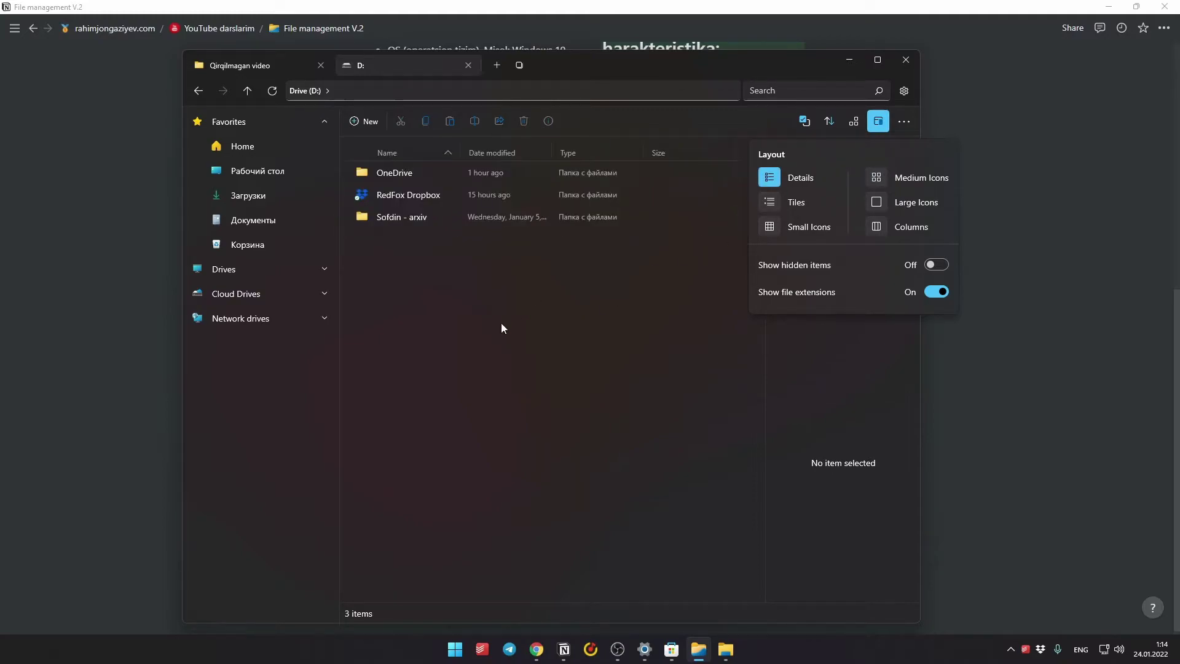
{"action": "left_click", "coordinate": [513, 308]}
Switch to the Qirqilmagan video tab, check the lesson outline in Notion and return to the Files app
{"action": "left_click_drag", "start_coordinate": [606, 67], "coordinate": [606, 70]}
{"action": "left_click", "coordinate": [253, 72]}
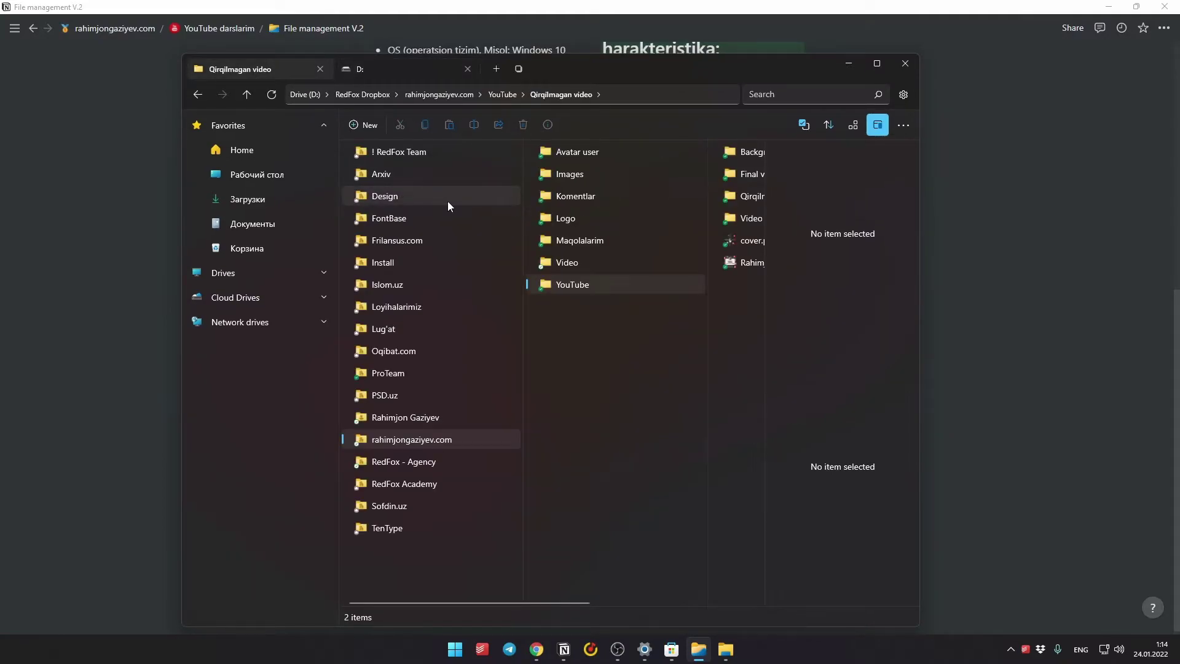
{"action": "left_click", "coordinate": [563, 649]}
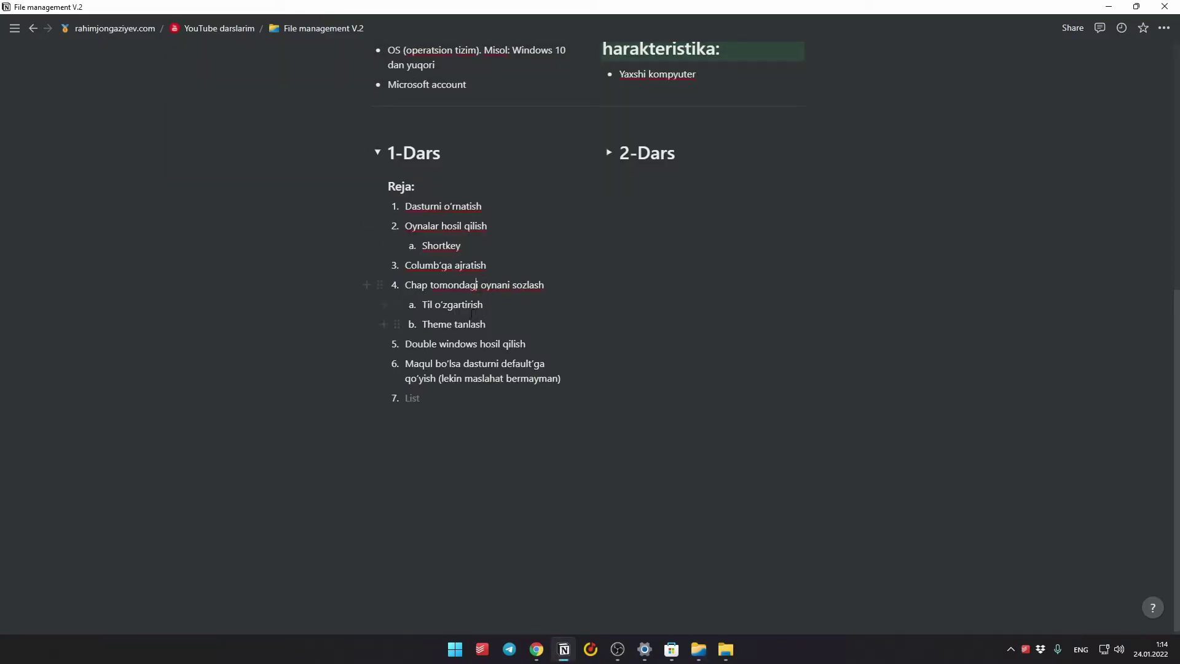
{"action": "left_click", "coordinate": [699, 649]}
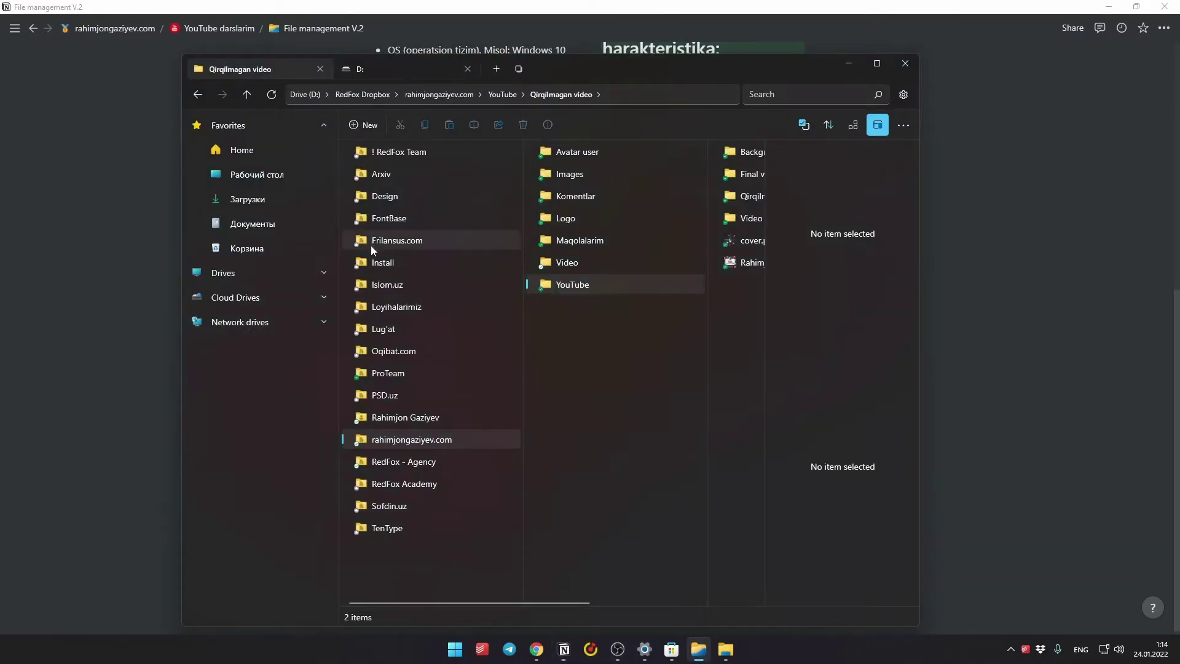
{"action": "left_click", "coordinate": [324, 275]}
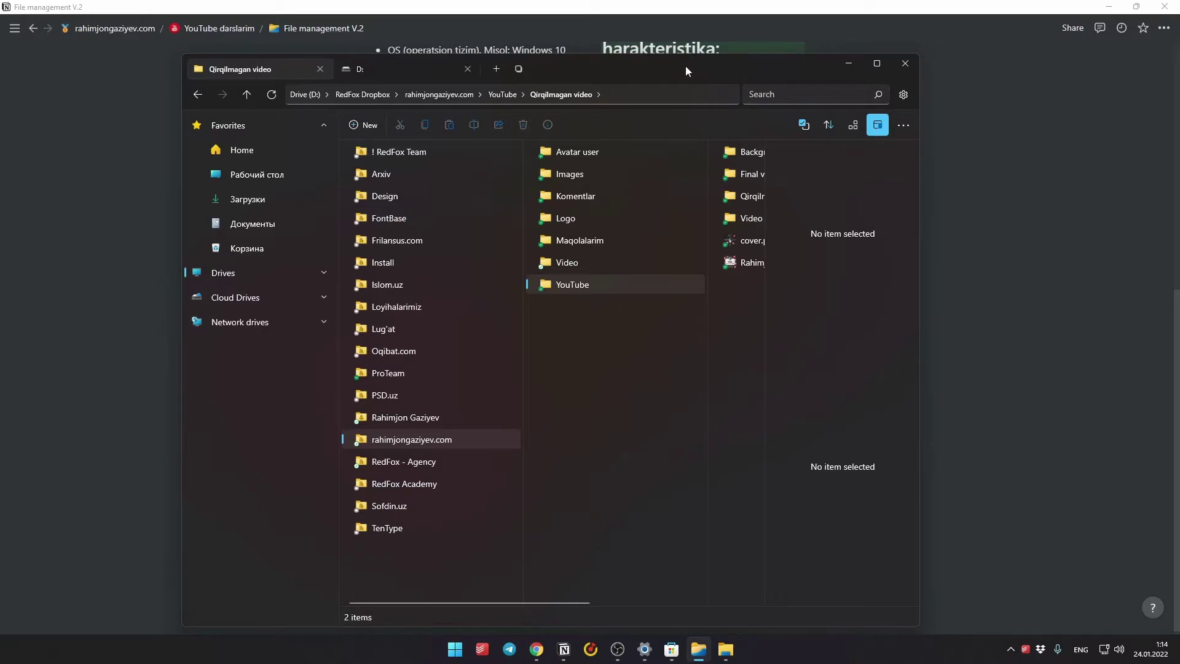
Set the app's color theme to Light and close the settings
{"action": "left_click", "coordinate": [902, 95]}
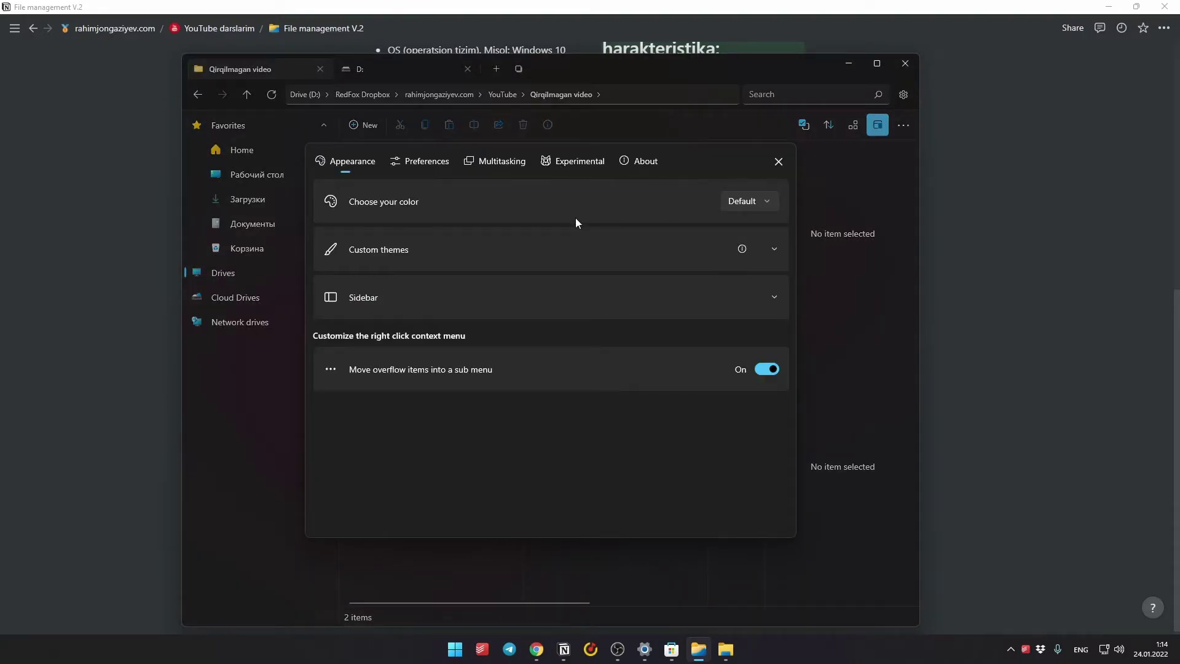
{"action": "left_click", "coordinate": [747, 205]}
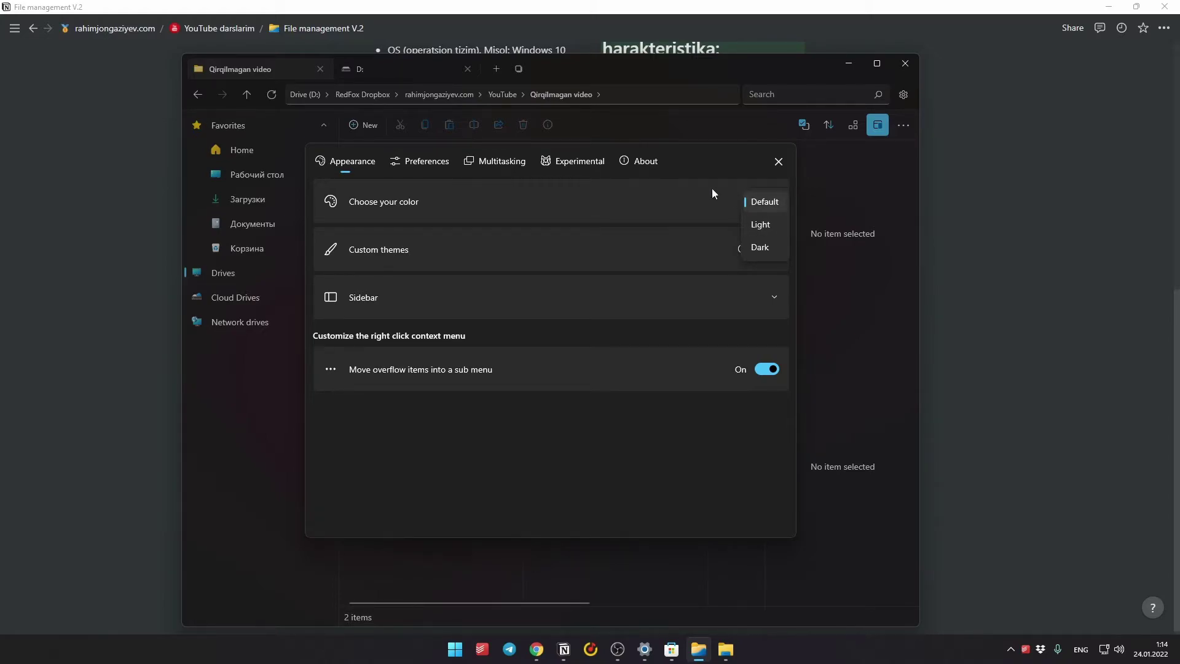
{"action": "left_click", "coordinate": [761, 225]}
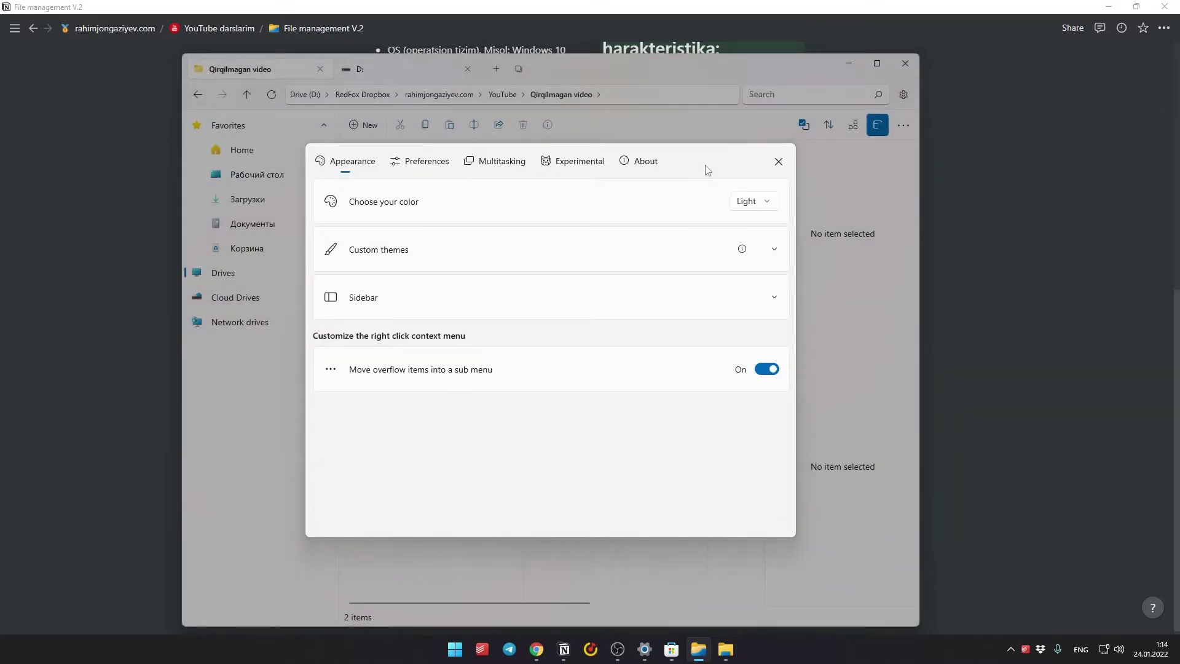
{"action": "left_click", "coordinate": [778, 162]}
{"action": "left_click_drag", "start_coordinate": [661, 75], "coordinate": [666, 72]}
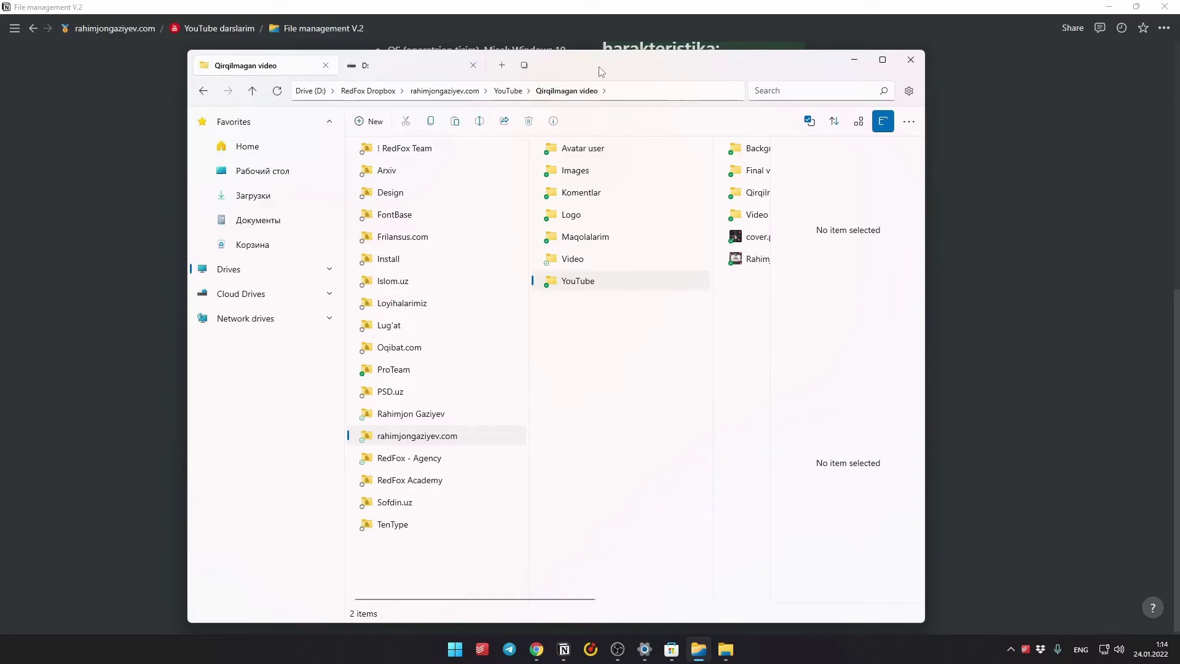
{"action": "left_click_drag", "start_coordinate": [616, 73], "coordinate": [610, 78]}
Expand the Network drives and Drives sections of the sidebar and open drive D: from there
{"action": "left_click", "coordinate": [266, 323]}
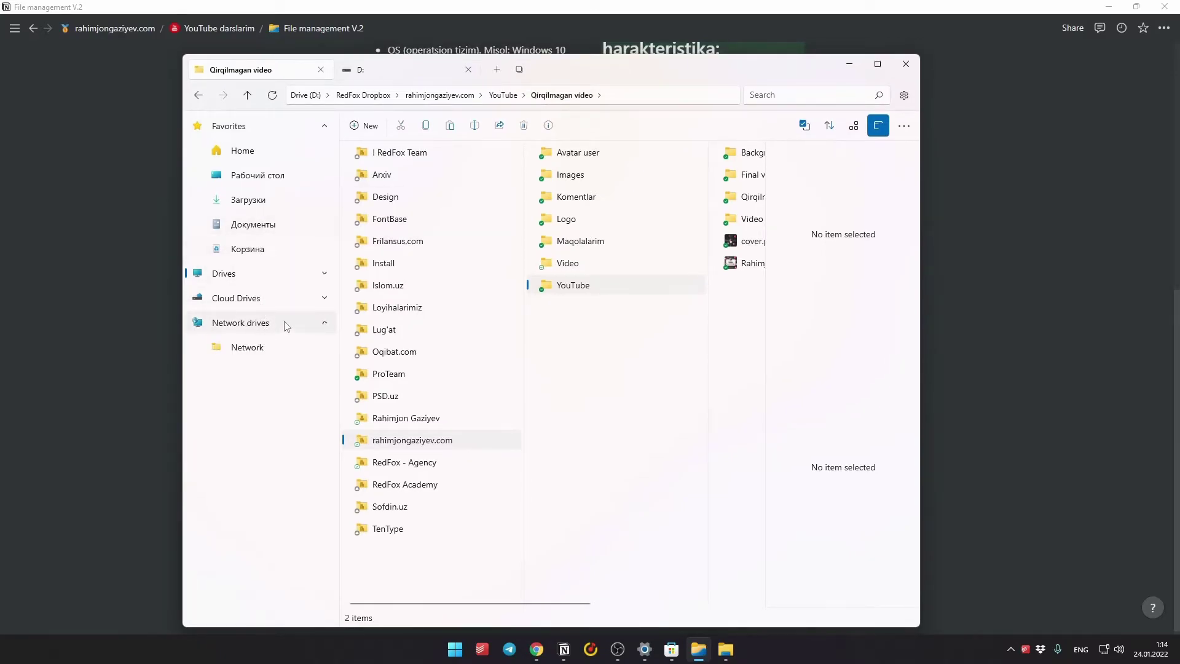
{"action": "left_click", "coordinate": [263, 275]}
{"action": "left_click", "coordinate": [289, 322]}
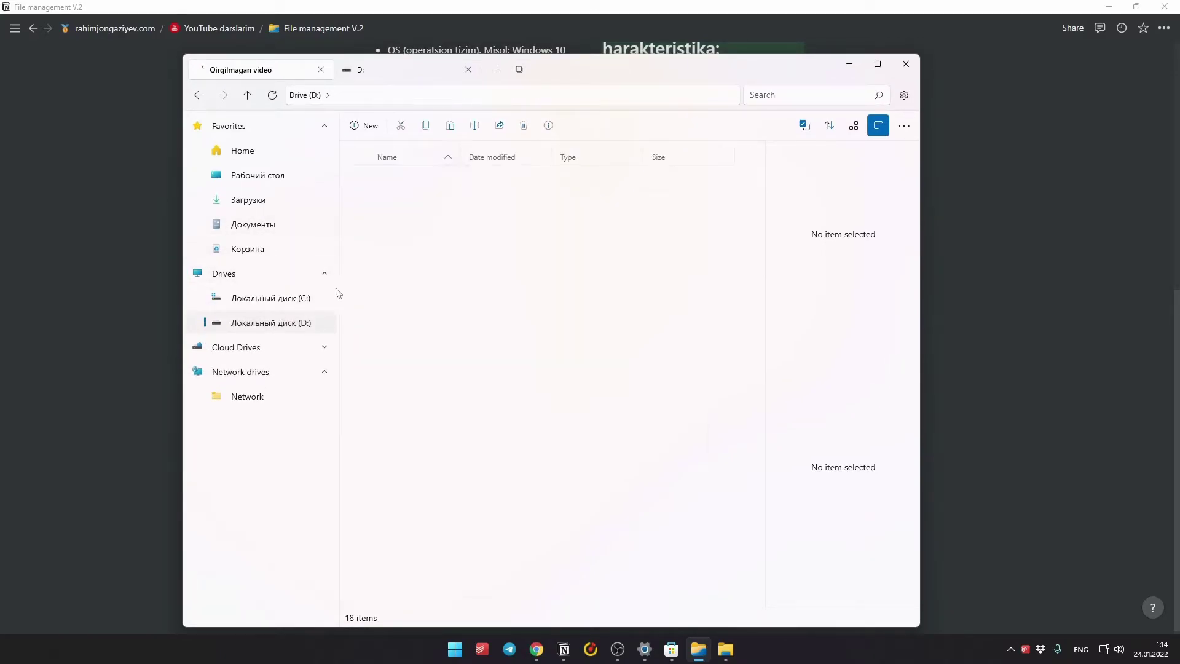
{"action": "left_click_drag", "start_coordinate": [602, 69], "coordinate": [619, 71]}
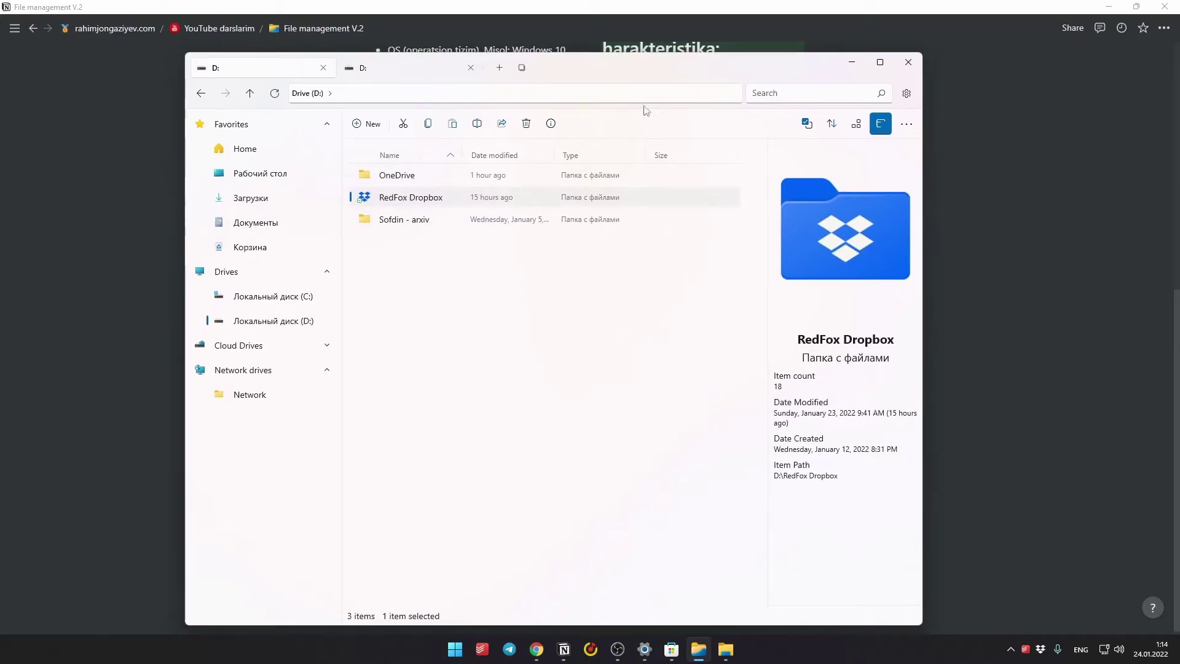
Set the app's color theme back to Default in the appearance settings
{"action": "left_click", "coordinate": [906, 93]}
{"action": "left_click", "coordinate": [754, 200]}
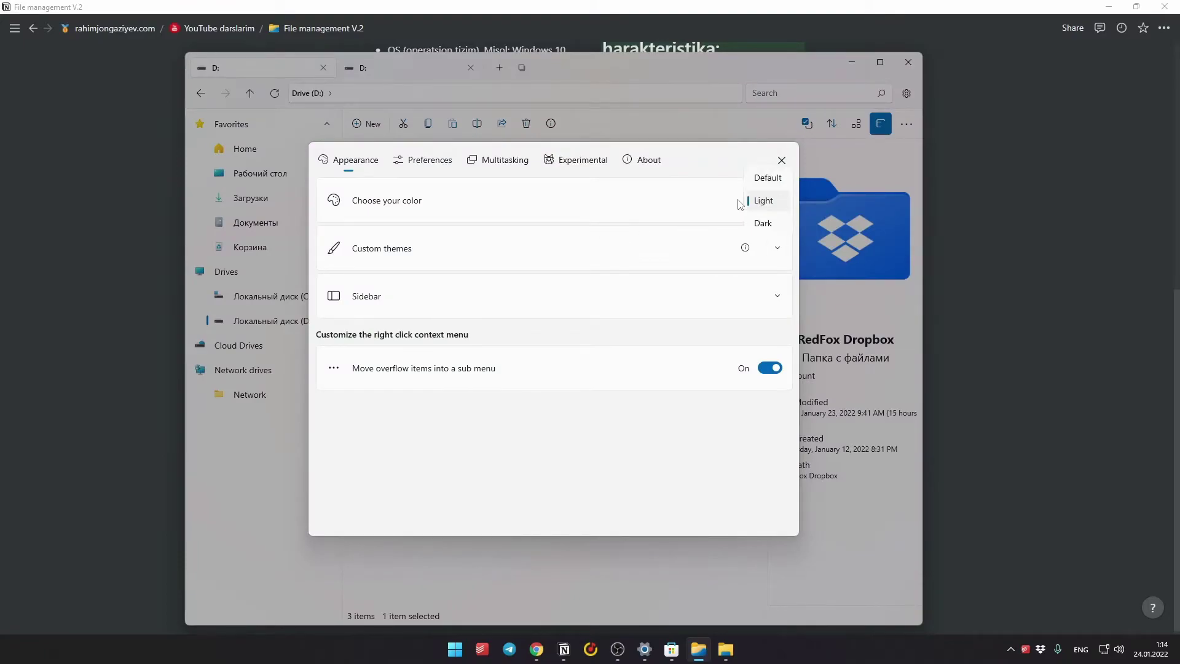
{"action": "left_click", "coordinate": [768, 179]}
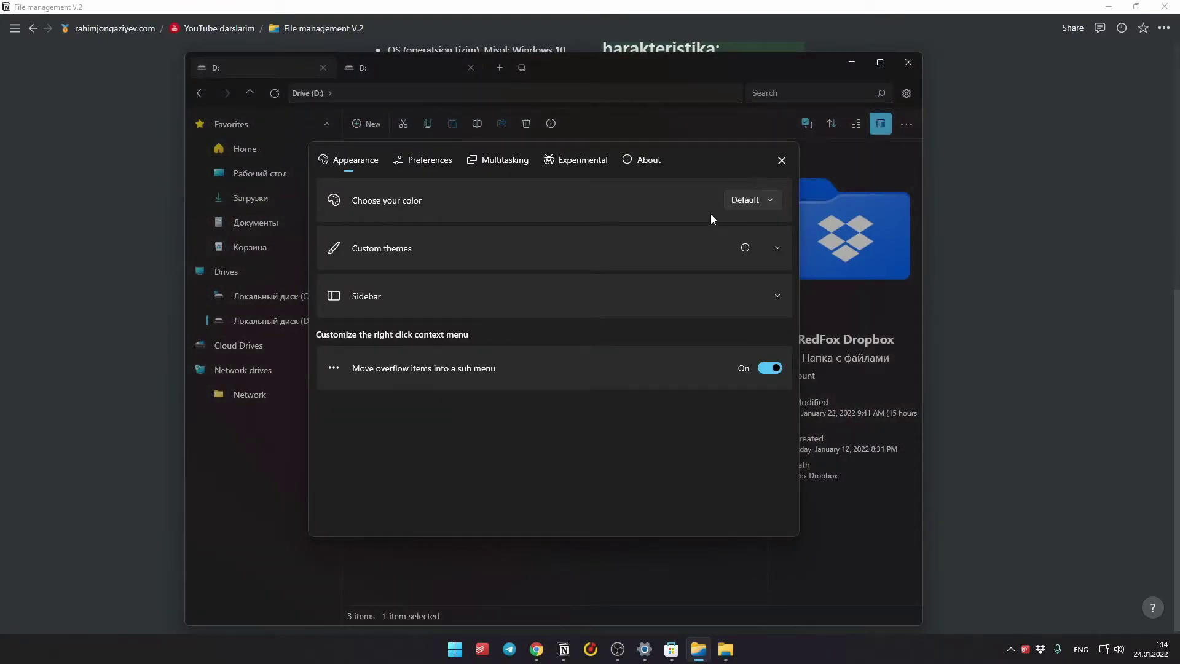
Look through the available custom themes in the appearance settings and collapse the list
{"action": "left_click", "coordinate": [778, 248]}
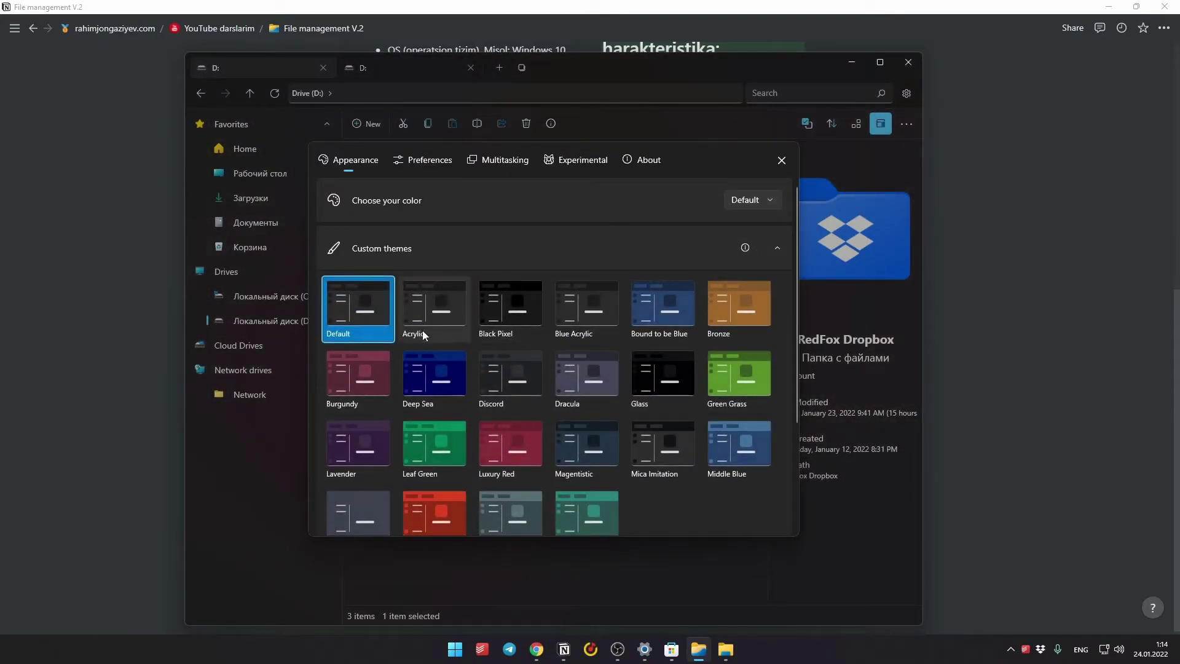
{"action": "scroll", "coordinate": [510, 376], "scroll_direction": "down", "scroll_amount": 3}
{"action": "scroll", "coordinate": [564, 359], "scroll_direction": "up", "scroll_amount": 3}
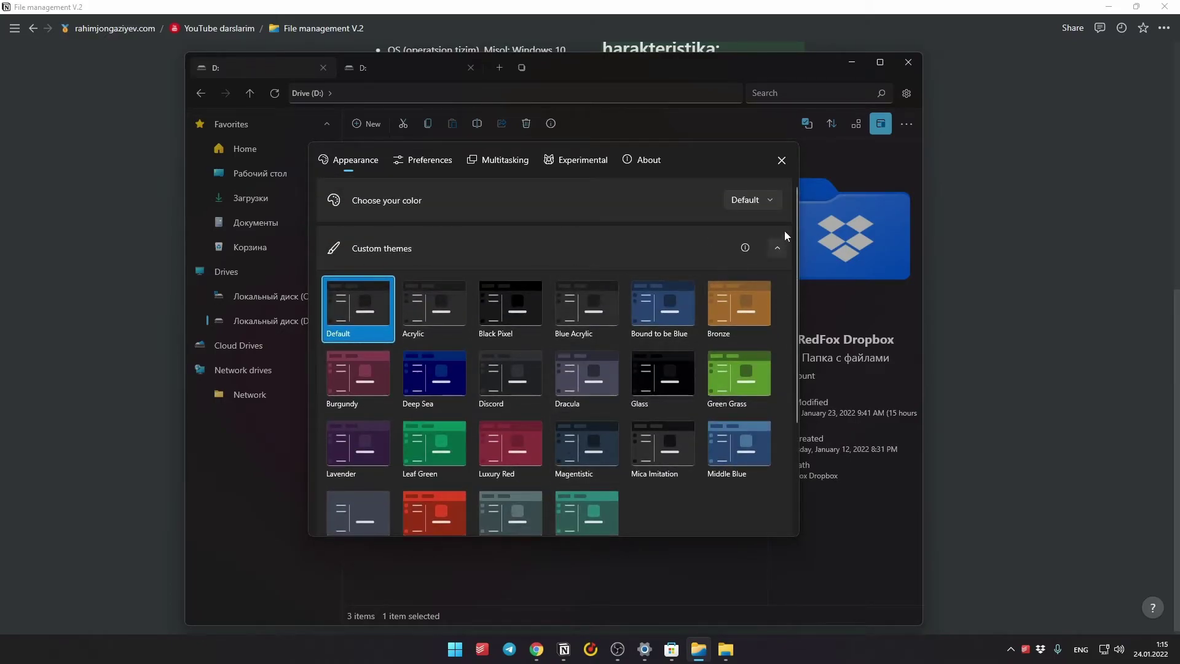
{"action": "left_click", "coordinate": [775, 247]}
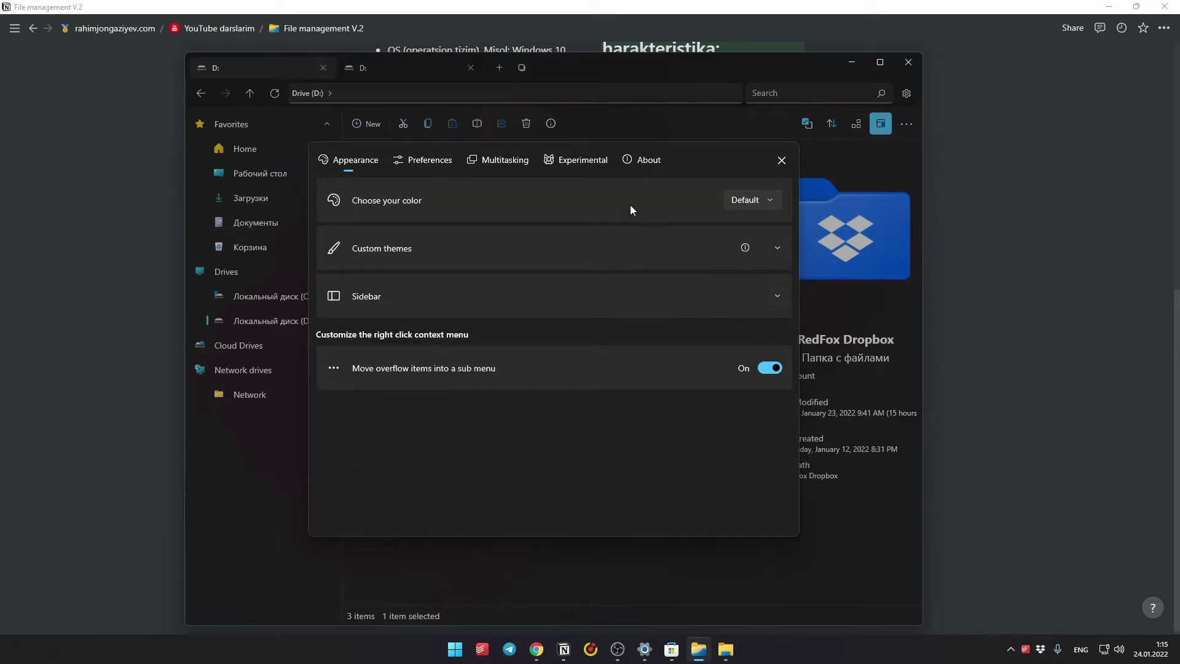
Set the app language to русский, restarting the app to apply it, and check the translated settings
{"action": "left_click", "coordinate": [432, 161]}
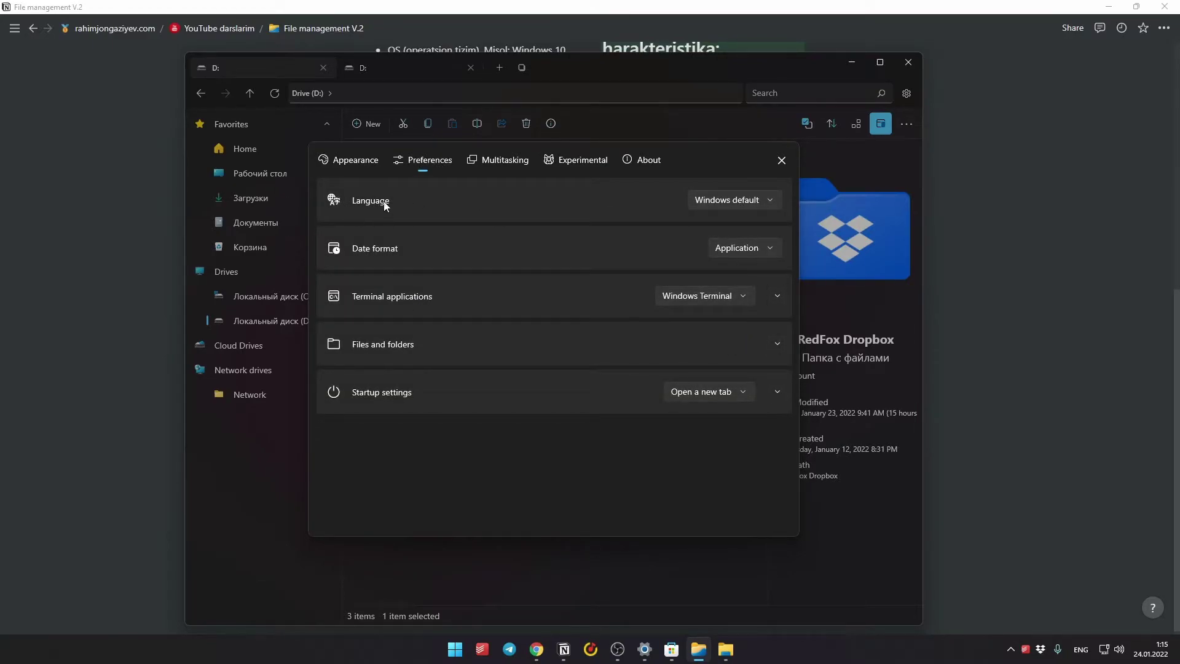
{"action": "left_click", "coordinate": [342, 168]}
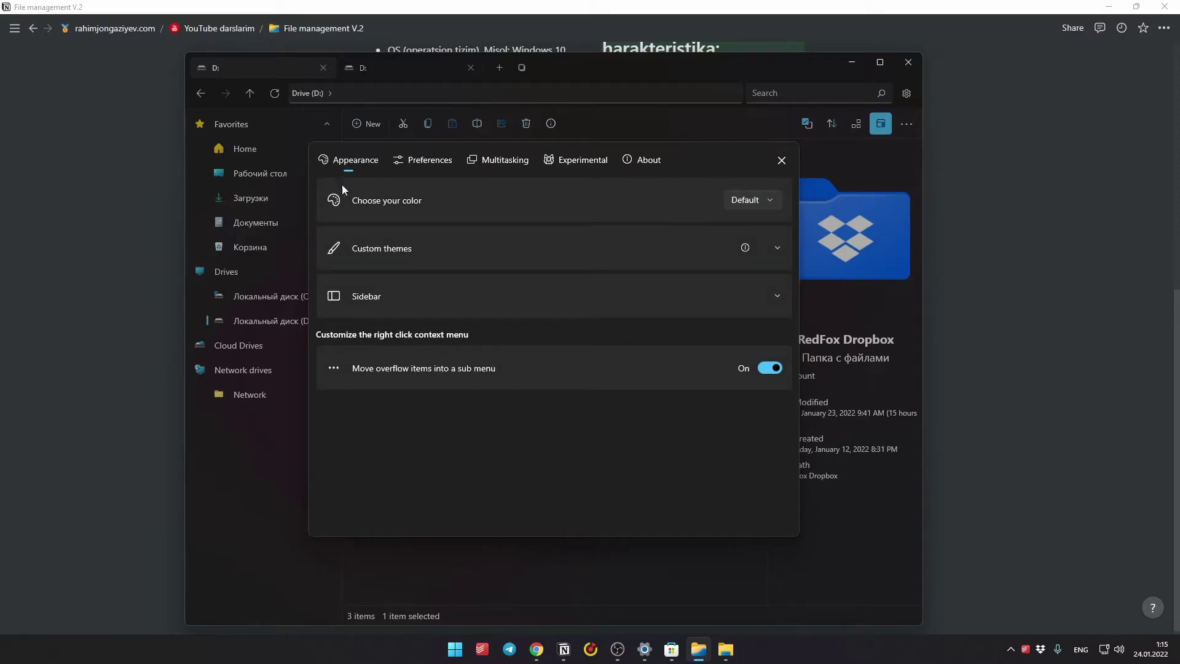
{"action": "left_click", "coordinate": [430, 161]}
{"action": "left_click", "coordinate": [724, 203]}
{"action": "scroll", "coordinate": [830, 206], "scroll_direction": "down", "scroll_amount": 10}
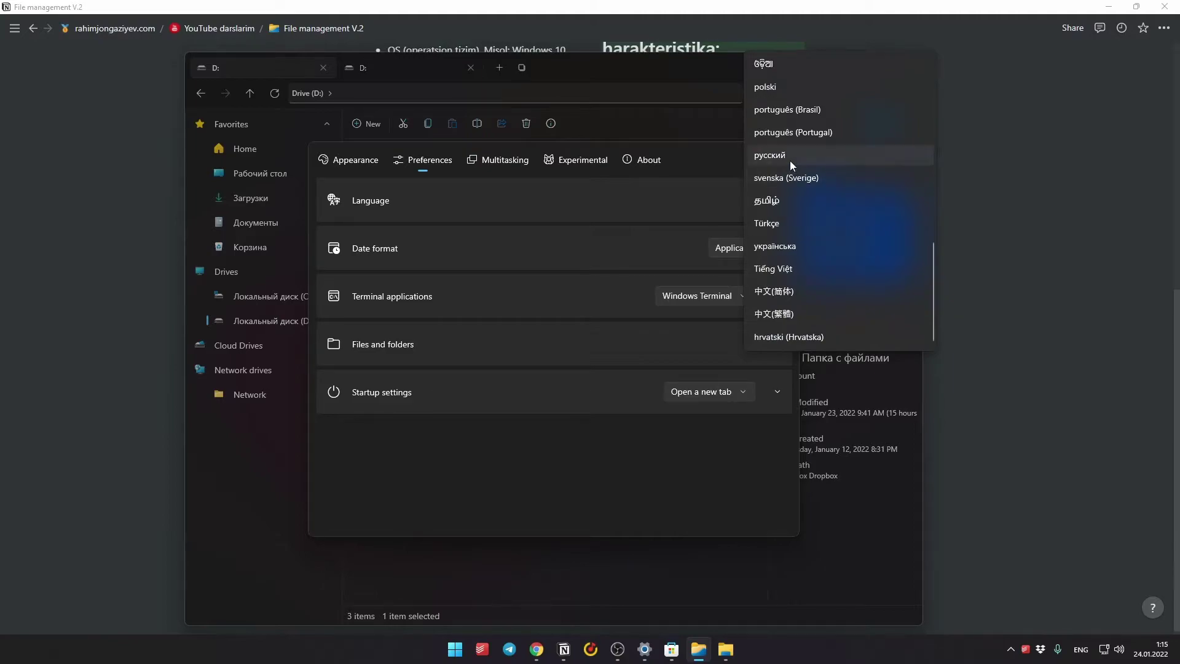
{"action": "left_click", "coordinate": [790, 160]}
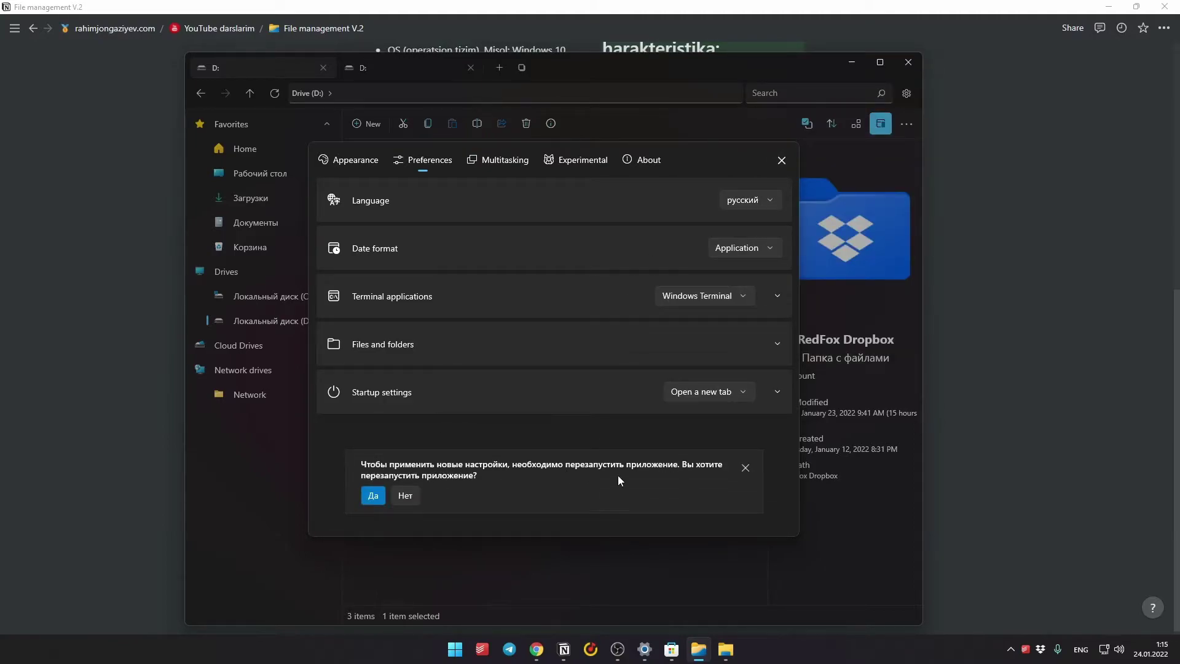
{"action": "left_click", "coordinate": [372, 497]}
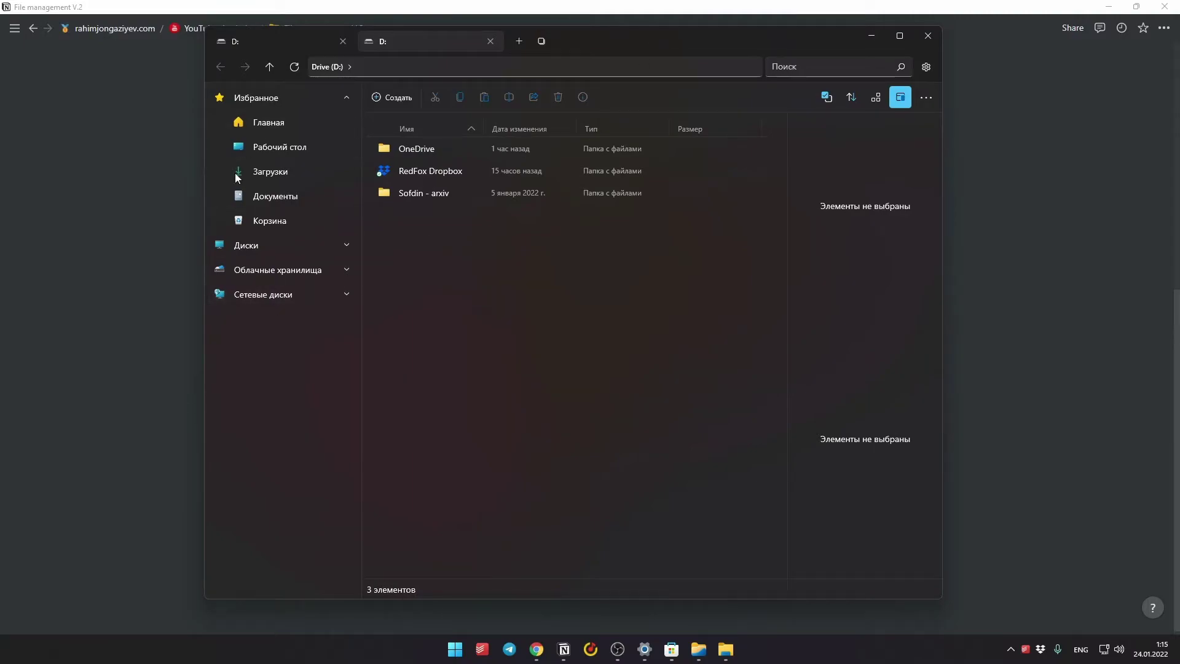
{"action": "left_click", "coordinate": [927, 71]}
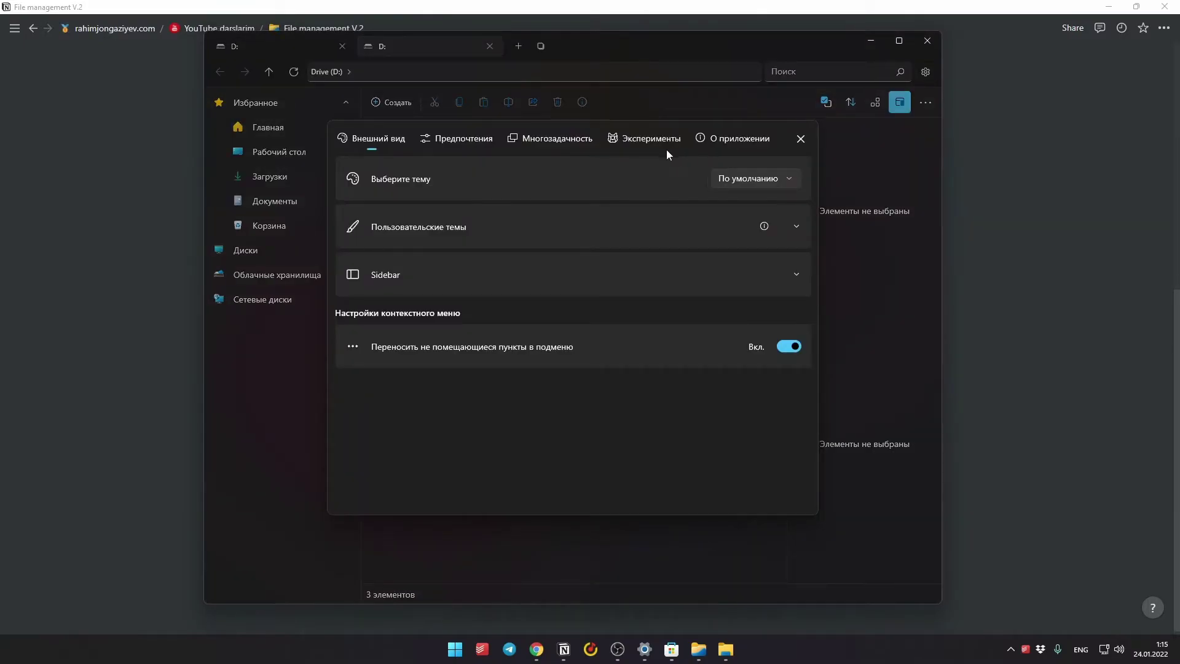
{"action": "left_click", "coordinate": [800, 139]}
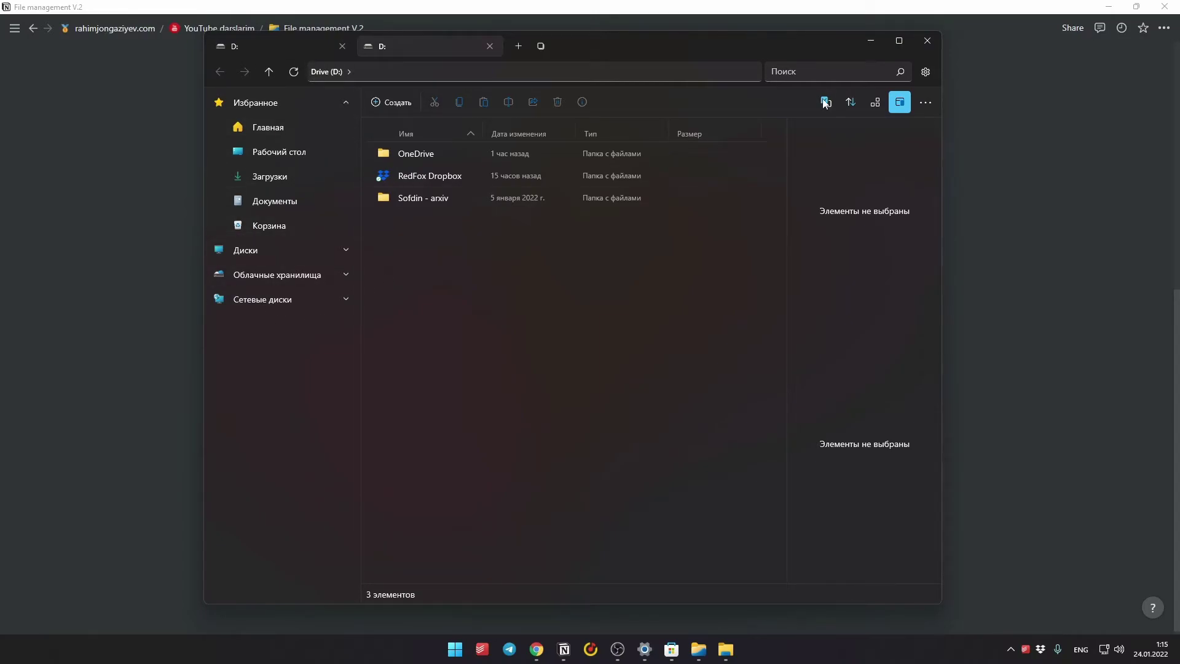
Expand the Sidebar options in the appearance settings and switch the Избранное section off and back on
{"action": "left_click", "coordinate": [927, 71]}
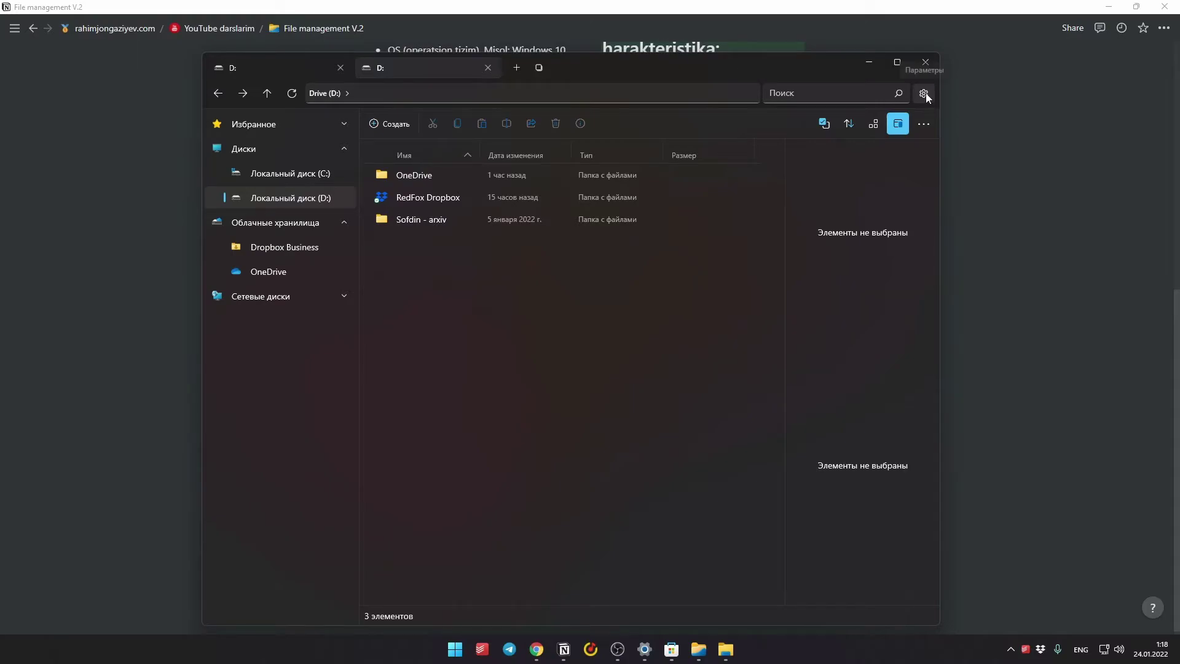
{"action": "left_click", "coordinate": [924, 93]}
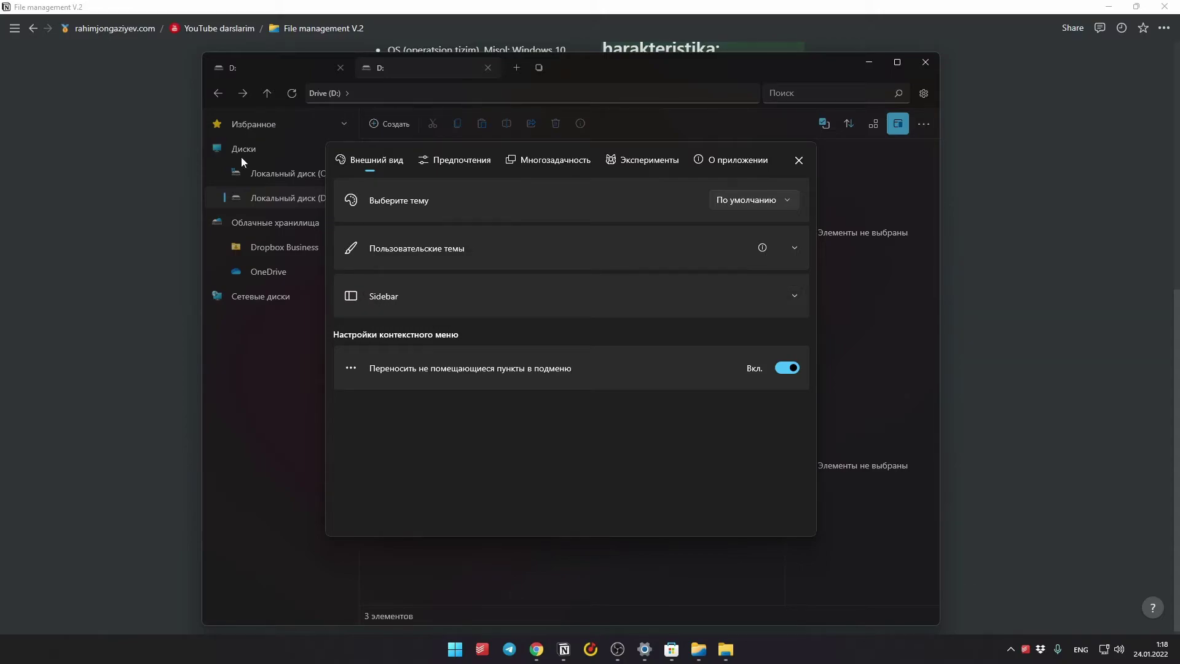
{"action": "left_click", "coordinate": [795, 296]}
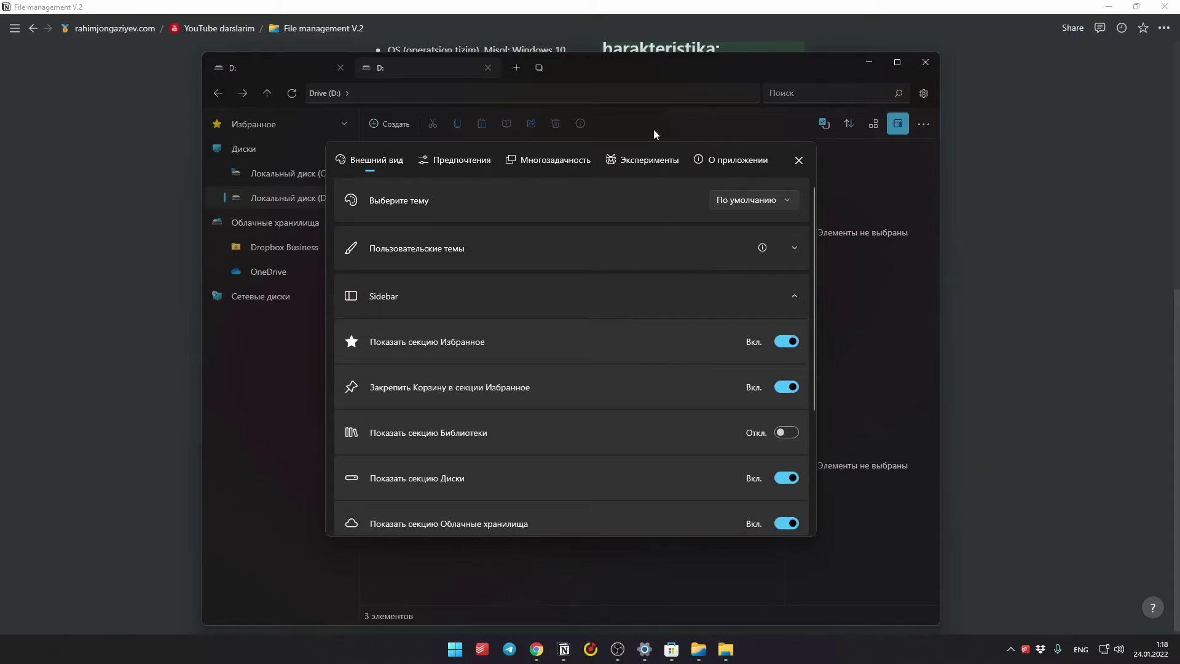
{"action": "scroll", "coordinate": [645, 283], "scroll_direction": "down", "scroll_amount": 1}
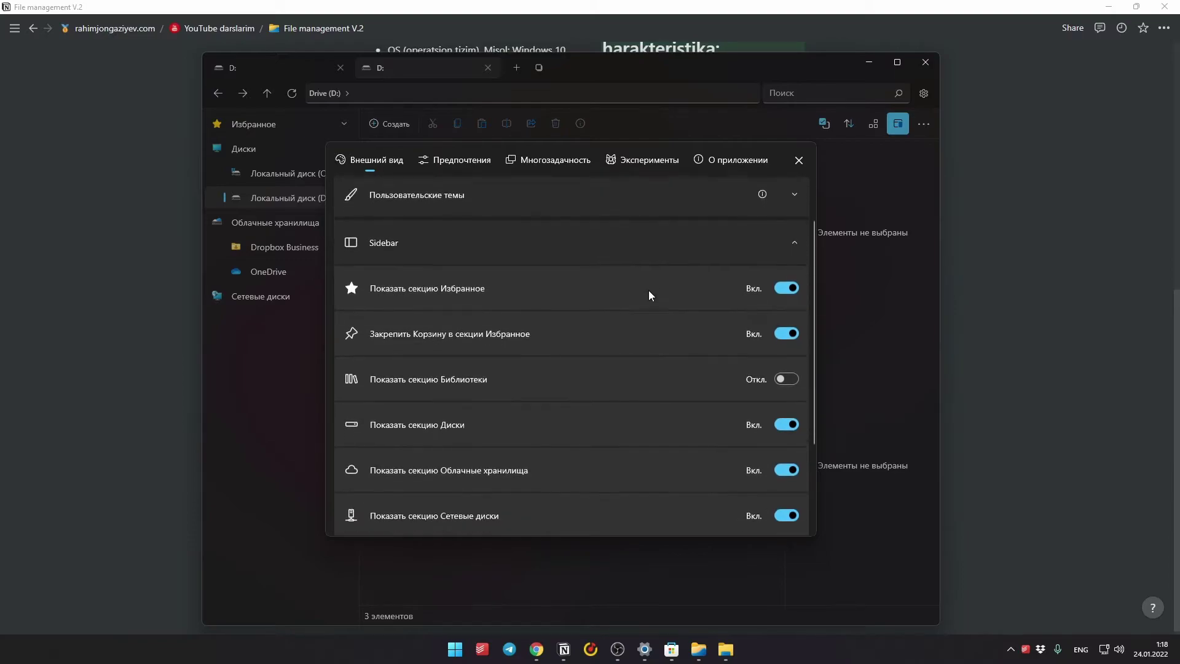
{"action": "left_click", "coordinate": [787, 290]}
{"action": "left_click", "coordinate": [790, 291]}
Unpin and re-pin the Recycle Bin in the Избранное section, and enable showing the Библиотеки section in the sidebar
{"action": "scroll", "coordinate": [678, 315], "scroll_direction": "down", "scroll_amount": 1}
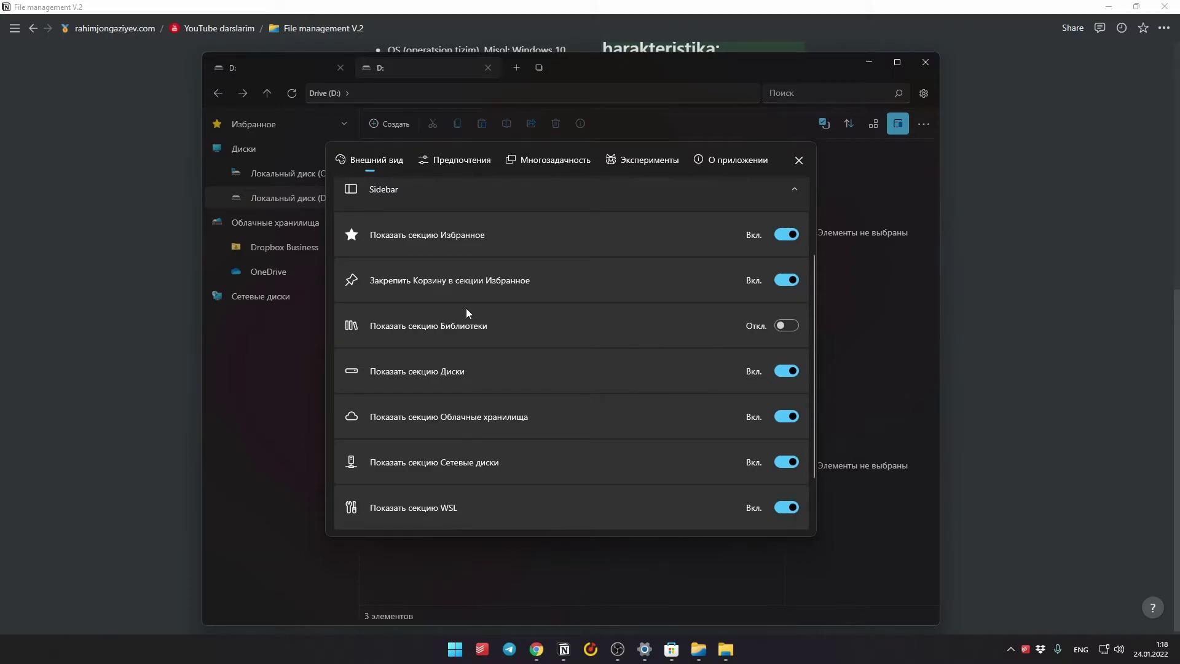
{"action": "left_click", "coordinate": [786, 281]}
{"action": "left_click", "coordinate": [788, 281]}
{"action": "left_click", "coordinate": [786, 325]}
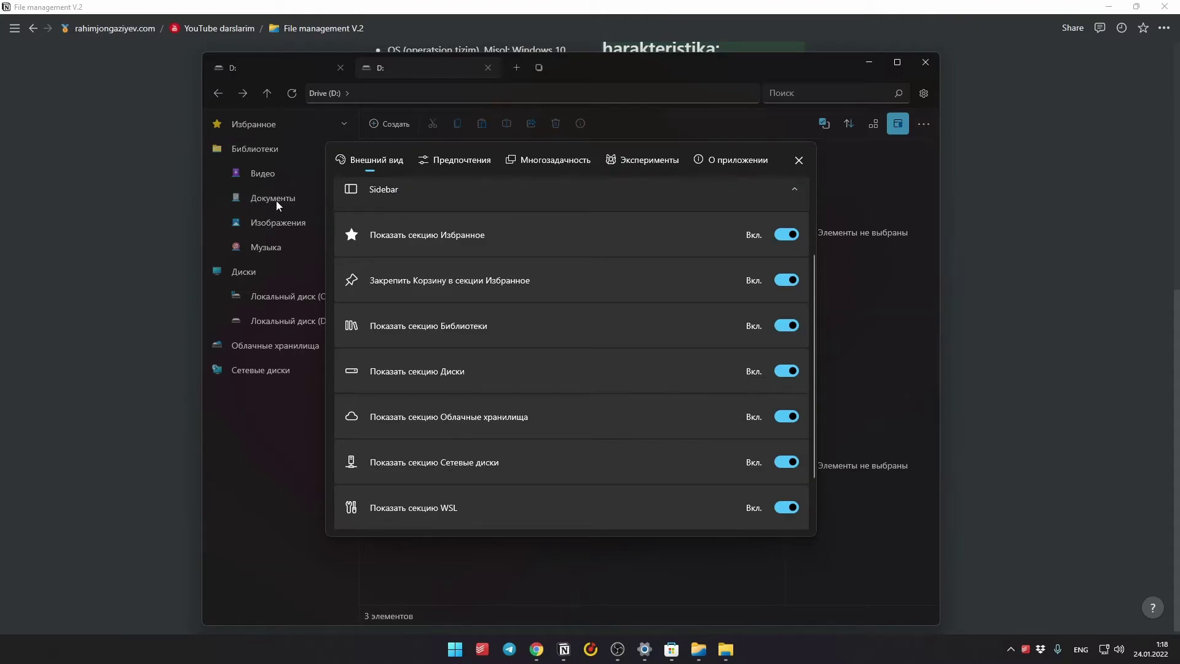
Switch the Сетевые диски section of the sidebar off and back on, and close the settings
{"action": "scroll", "coordinate": [704, 330], "scroll_direction": "down", "scroll_amount": 1}
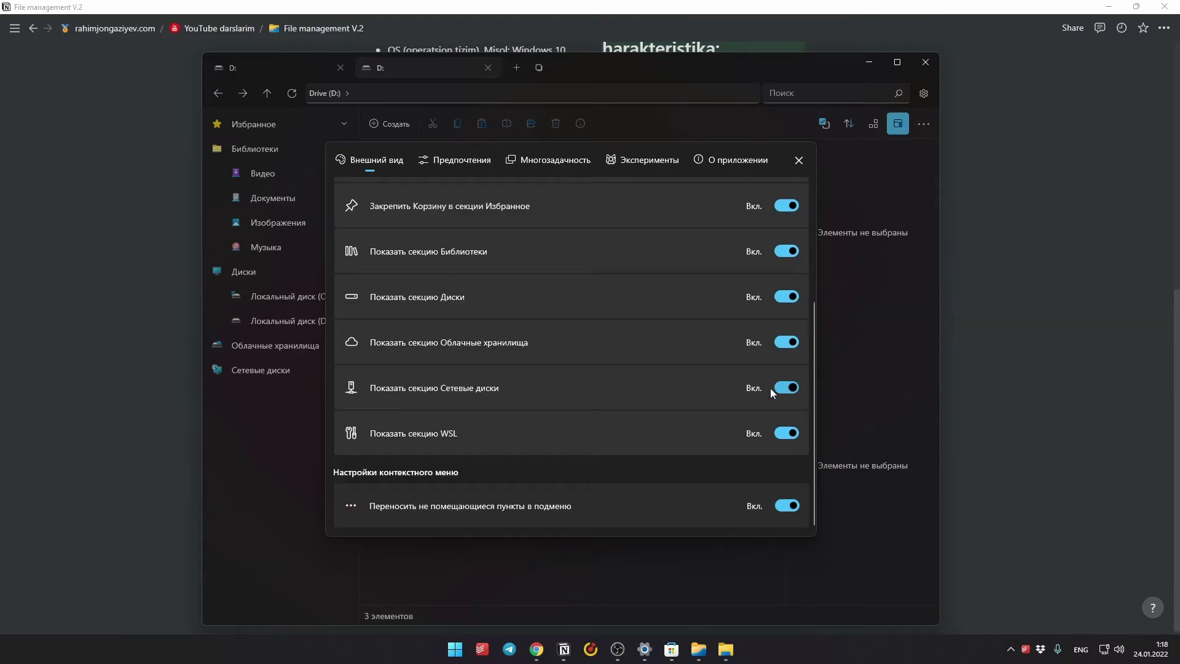
{"action": "left_click", "coordinate": [786, 388]}
{"action": "left_click", "coordinate": [786, 388]}
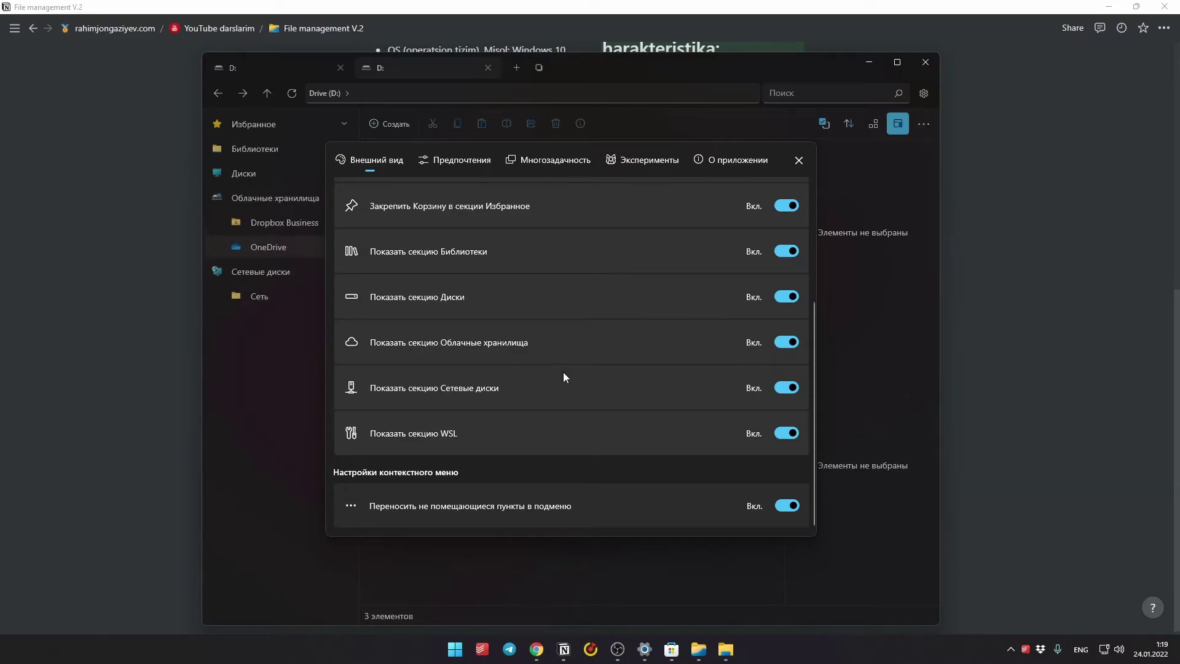
{"action": "left_click", "coordinate": [800, 159]}
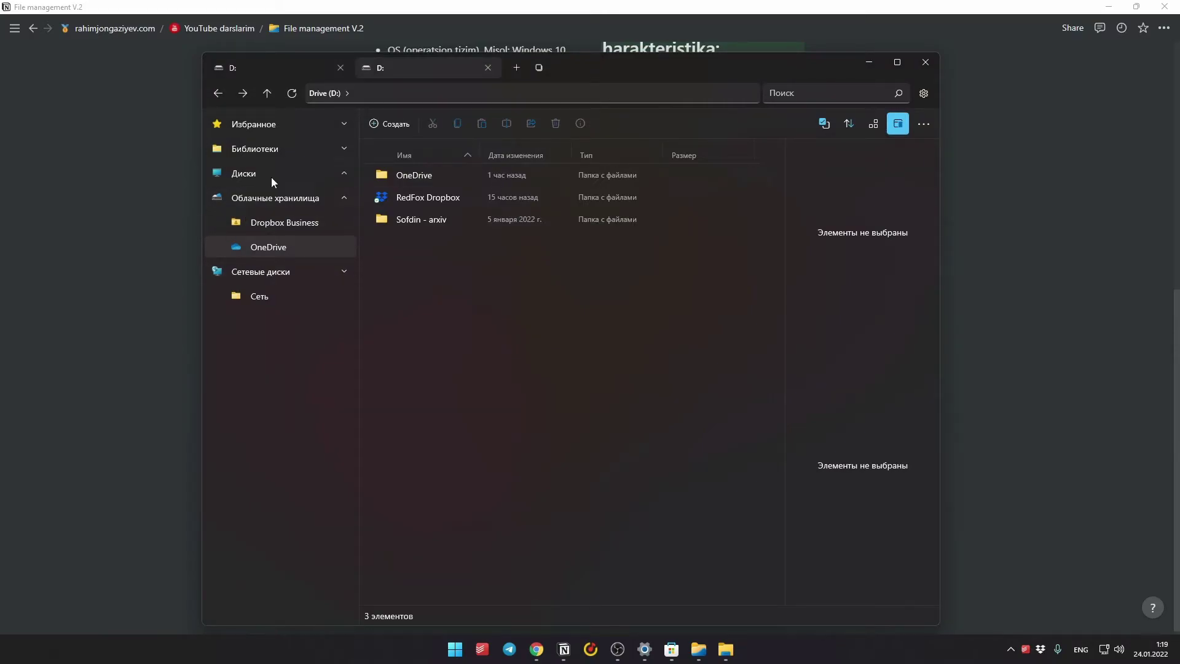
Expand the Библиотеки and Избранное sidebar sections, select 4K Video Downloader in the Видео library, and check the layout options
{"action": "left_click", "coordinate": [343, 149]}
{"action": "left_click", "coordinate": [344, 125]}
{"action": "left_click", "coordinate": [298, 296]}
{"action": "left_click", "coordinate": [437, 152]}
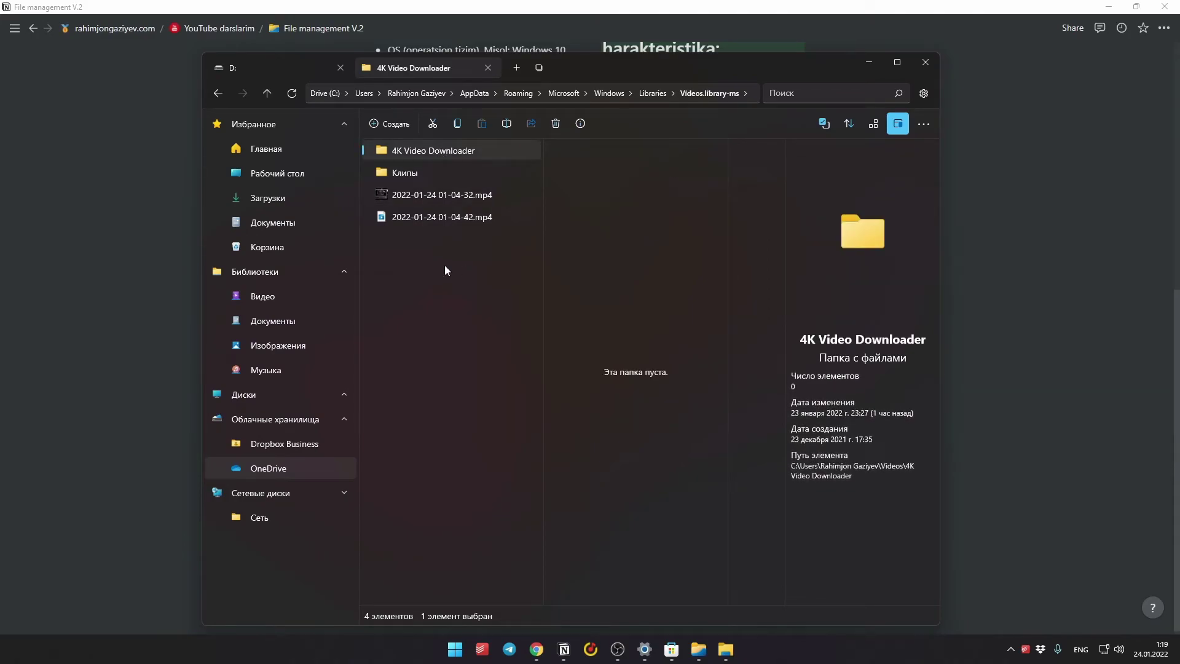
{"action": "left_click", "coordinate": [878, 123]}
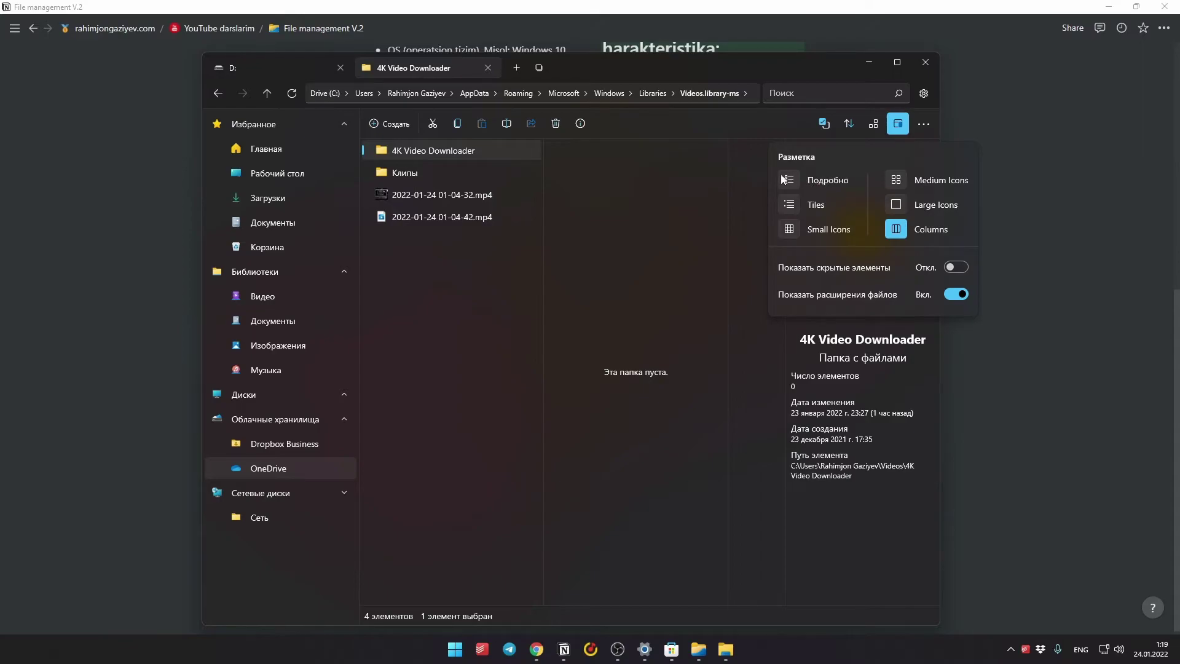
{"action": "left_click", "coordinate": [629, 197]}
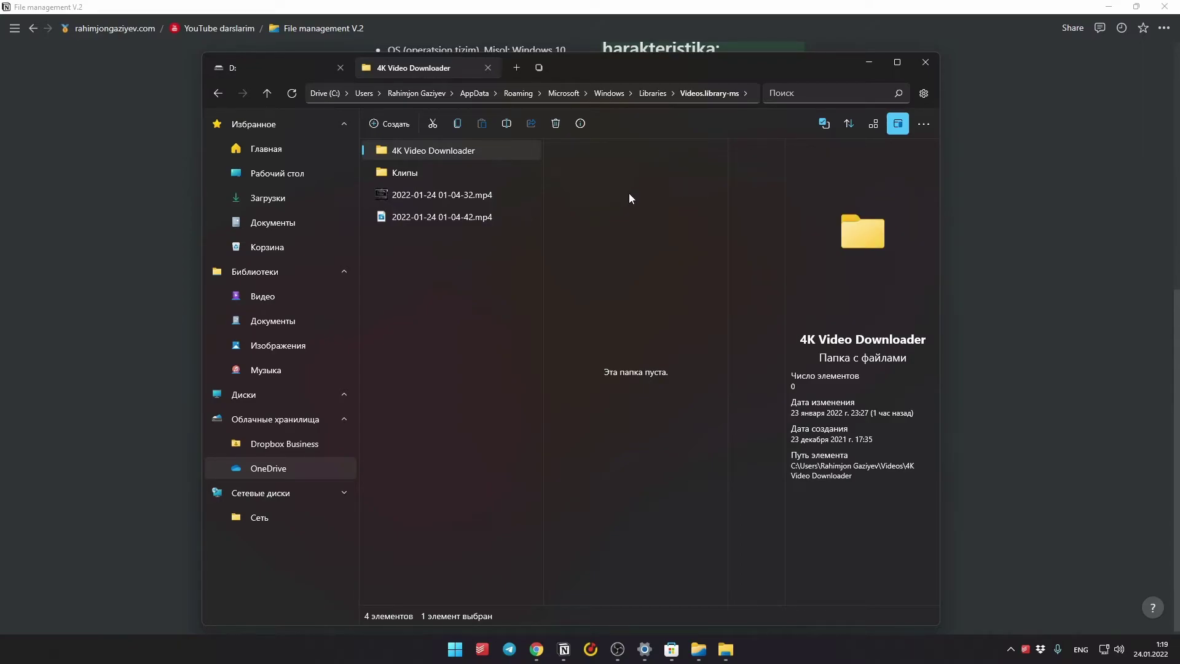
Switch to Chrome, search Google for "double commander" in a new tab, and open a screenshot from the image results
{"action": "left_click", "coordinate": [537, 648]}
{"action": "key", "text": "ctrl+t"}
{"action": "type", "text": "doub"}
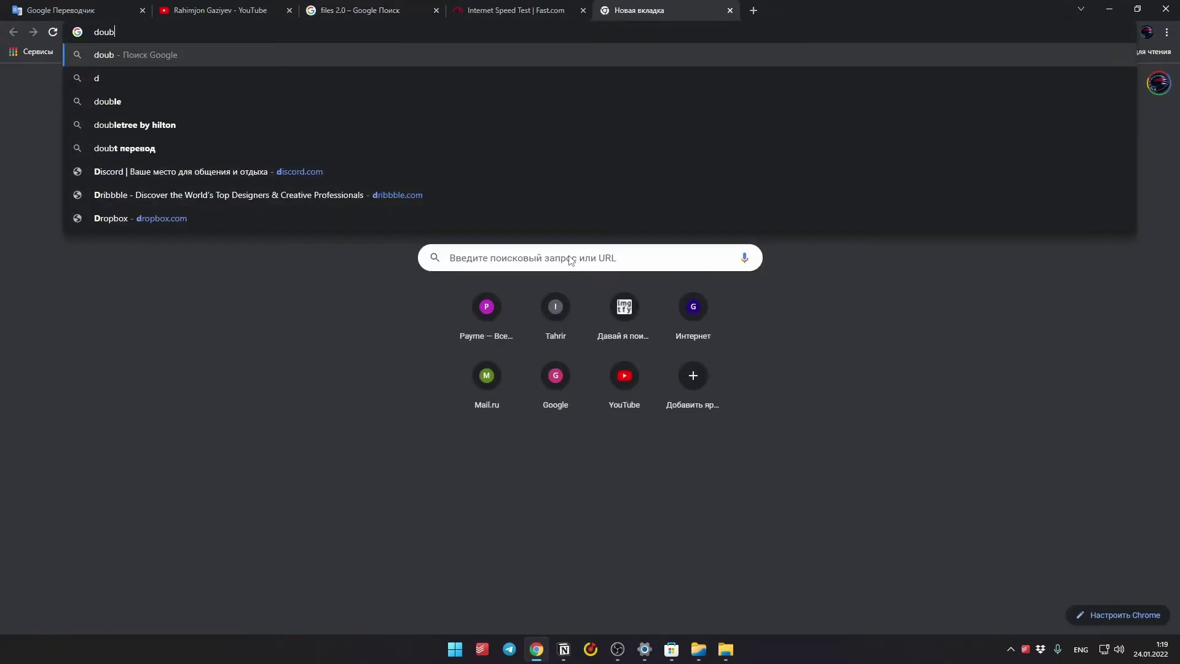
{"action": "type", "text": "le commander"}
{"action": "key", "text": "Return"}
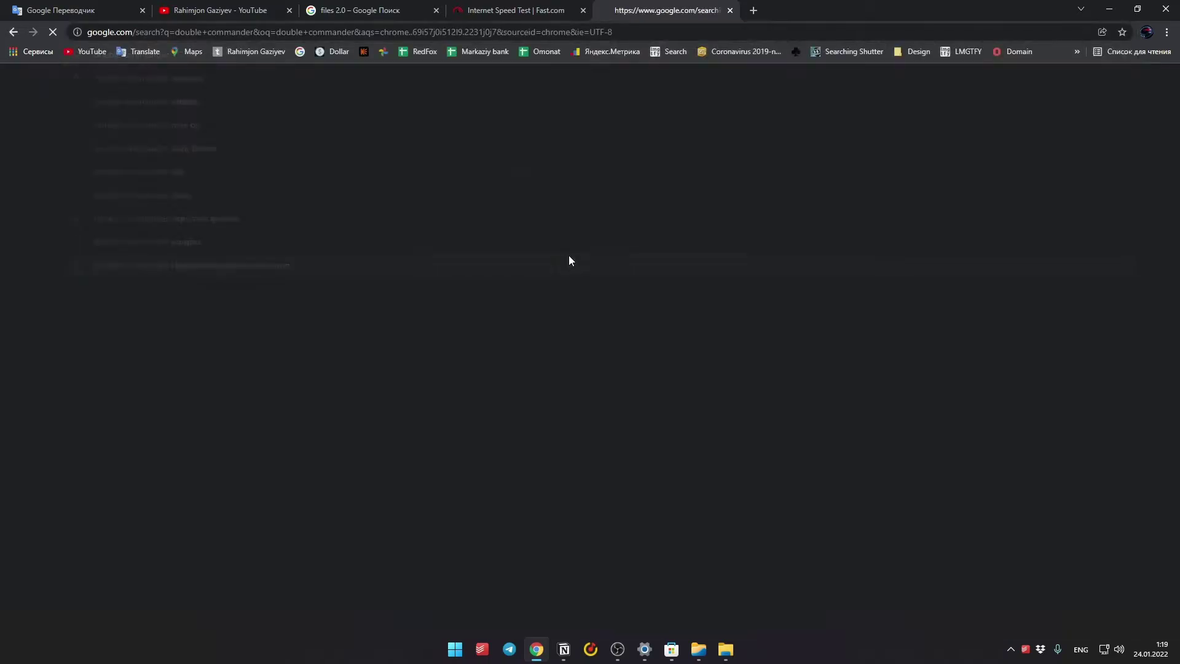
{"action": "left_click", "coordinate": [191, 139]}
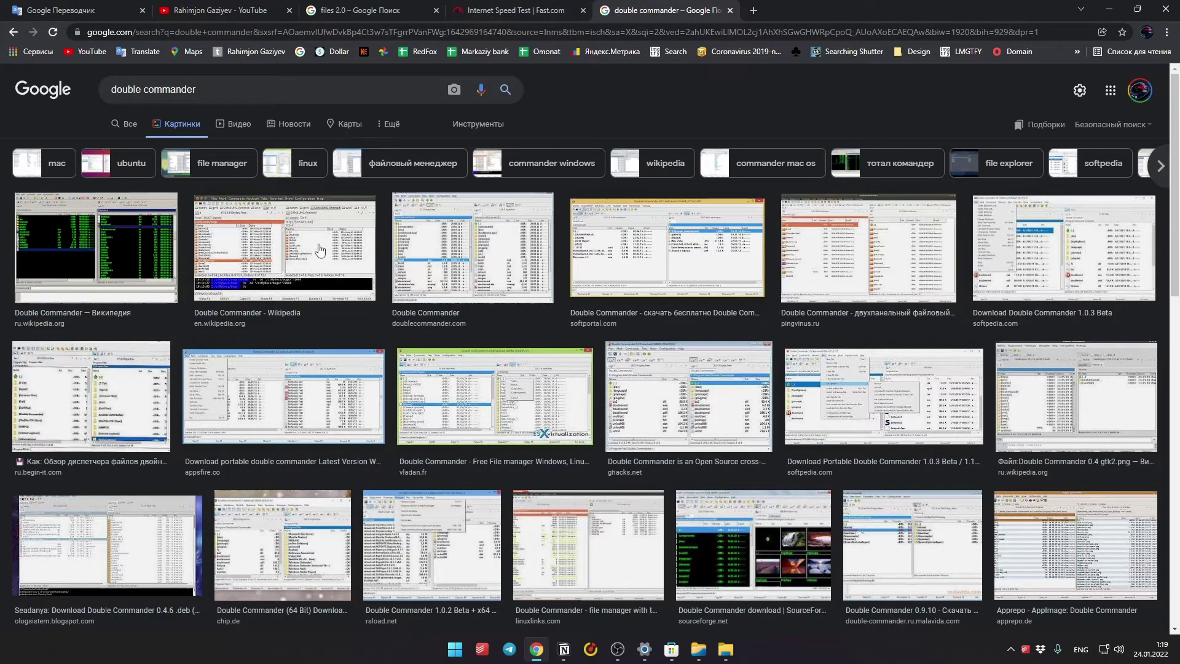
{"action": "left_click", "coordinate": [288, 390]}
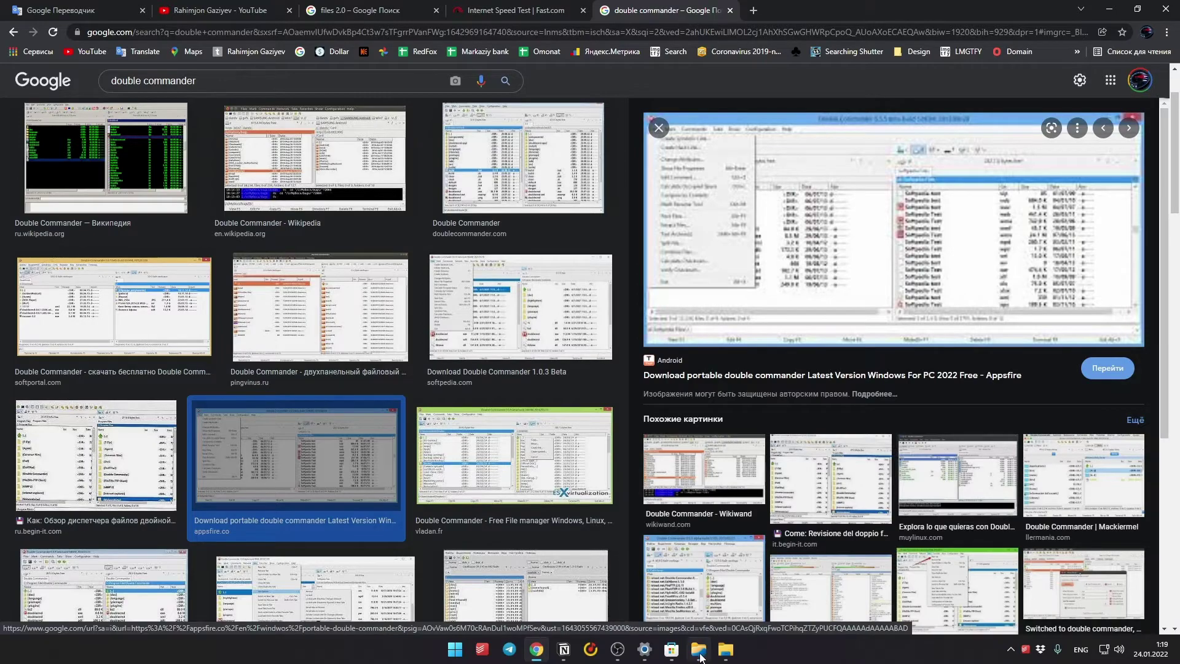
Bring up File Explorer and the Files window over the browser, and view the Files tabs for D: and 4K Video Downloader
{"action": "left_click", "coordinate": [730, 656]}
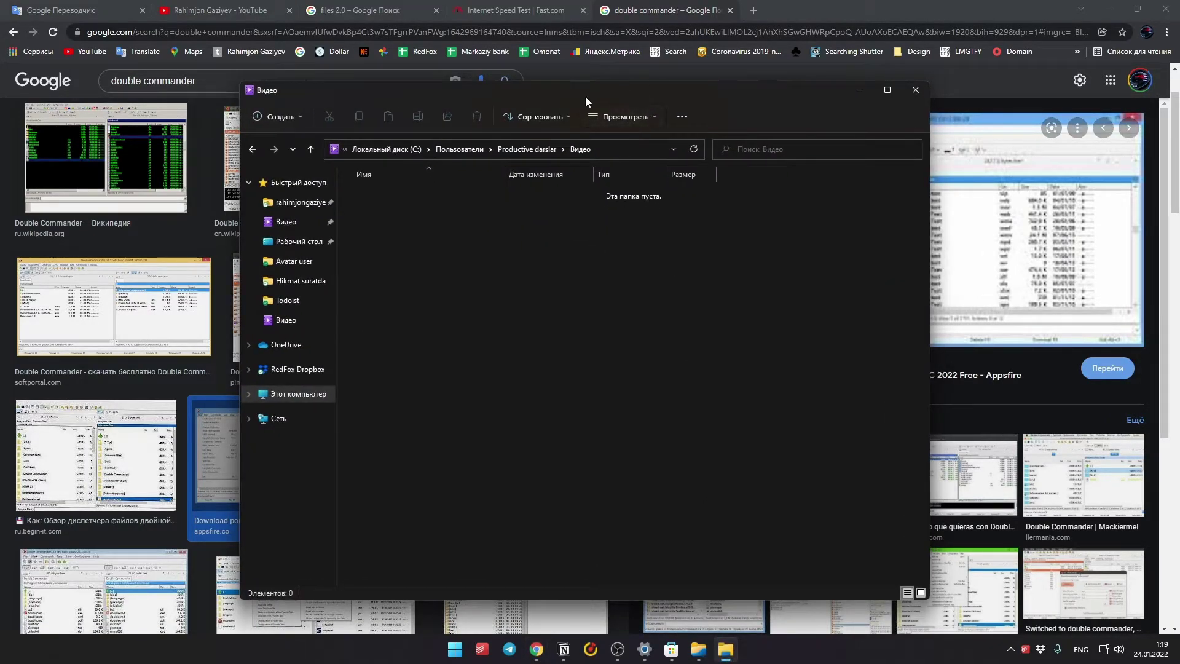
{"action": "left_click", "coordinate": [700, 652]}
{"action": "left_click_drag", "start_coordinate": [673, 71], "coordinate": [648, 71]}
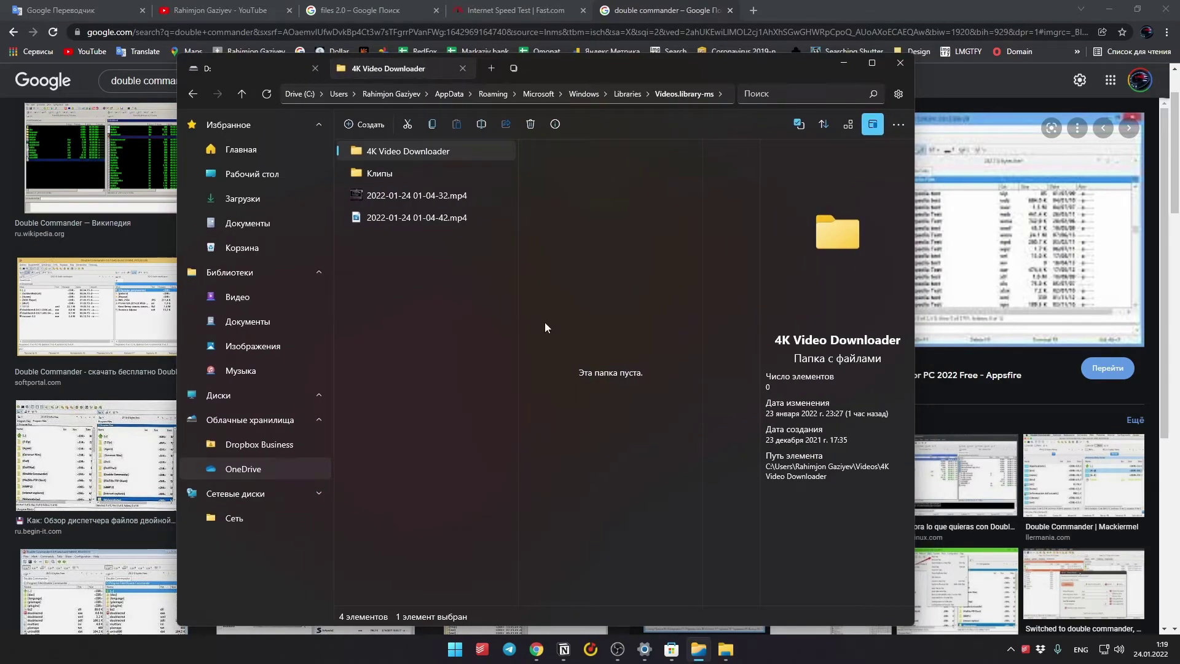
{"action": "left_click_drag", "start_coordinate": [664, 58], "coordinate": [621, 77]}
{"action": "left_click", "coordinate": [230, 71]}
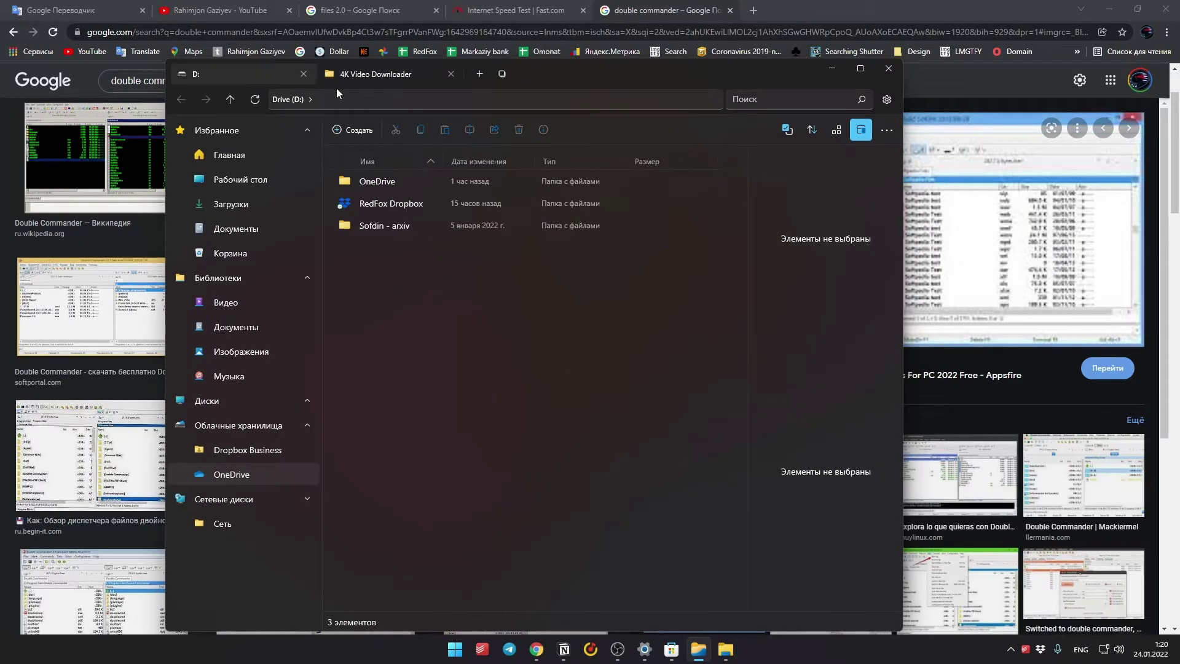
{"action": "left_click", "coordinate": [374, 79]}
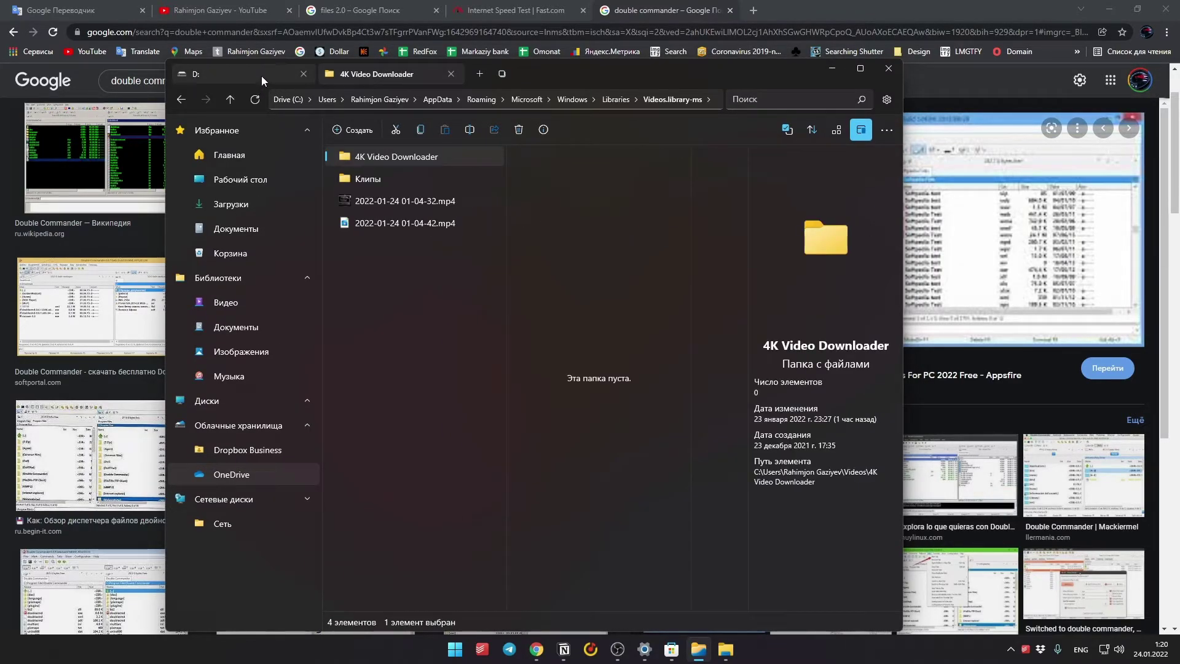
Cycle repeatedly between the two open tabs in Files
{"action": "key", "text": "ctrl+Tab"}
{"action": "key", "text": "ctrl+Tab"}
{"action": "key", "text": "ctrl+Tab"}
{"action": "key", "text": "ctrl+Tab"}
{"action": "key", "text": "ctrl+Tab"}
{"action": "mouse_move", "coordinate": [566, 75]}
{"action": "left_mouse_down"}
{"action": "mouse_move", "coordinate": [541, 73]}
{"action": "mouse_move", "coordinate": [576, 70]}
{"action": "left_mouse_up"}
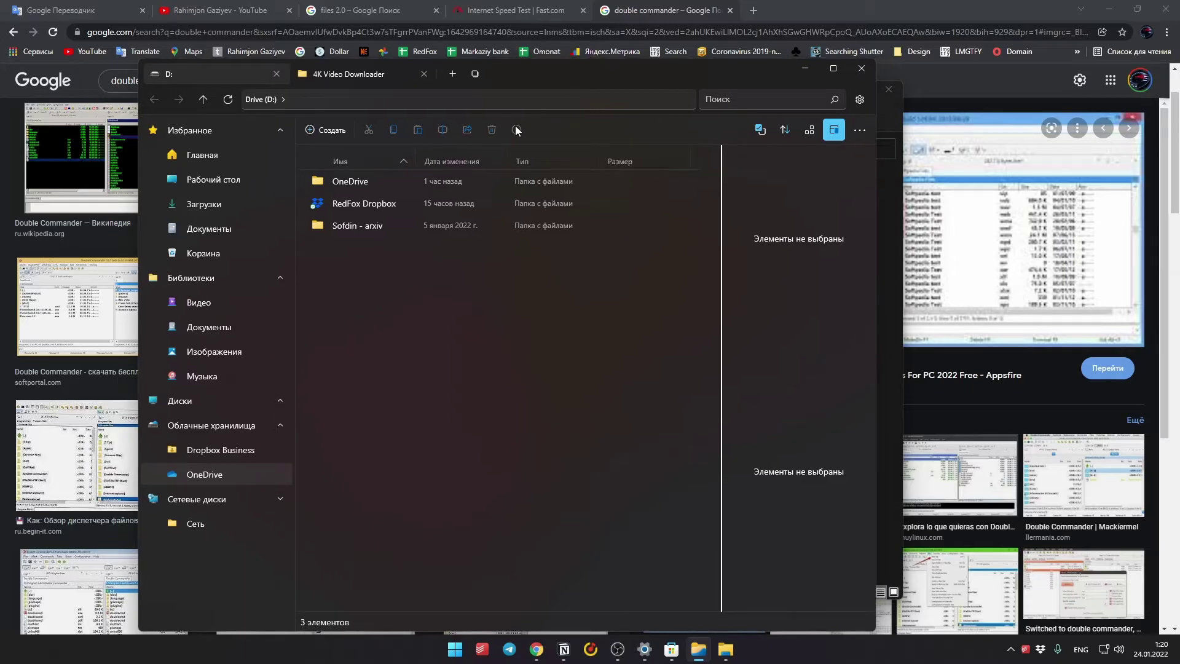
Switch to Chrome and cycle through all its open tabs back to the double commander image results
{"action": "left_click", "coordinate": [609, 52]}
{"action": "key", "text": "ctrl+Tab"}
{"action": "key", "text": "ctrl+Tab"}
{"action": "key", "text": "ctrl+Tab"}
{"action": "key", "text": "ctrl+Tab"}
{"action": "key", "text": "ctrl+Tab"}
{"action": "key", "text": "ctrl+Tab"}
{"action": "key", "text": "ctrl+Tab"}
{"action": "key", "text": "ctrl+Tab"}
{"action": "key", "text": "ctrl+Tab"}
{"action": "key", "text": "ctrl+Tab"}
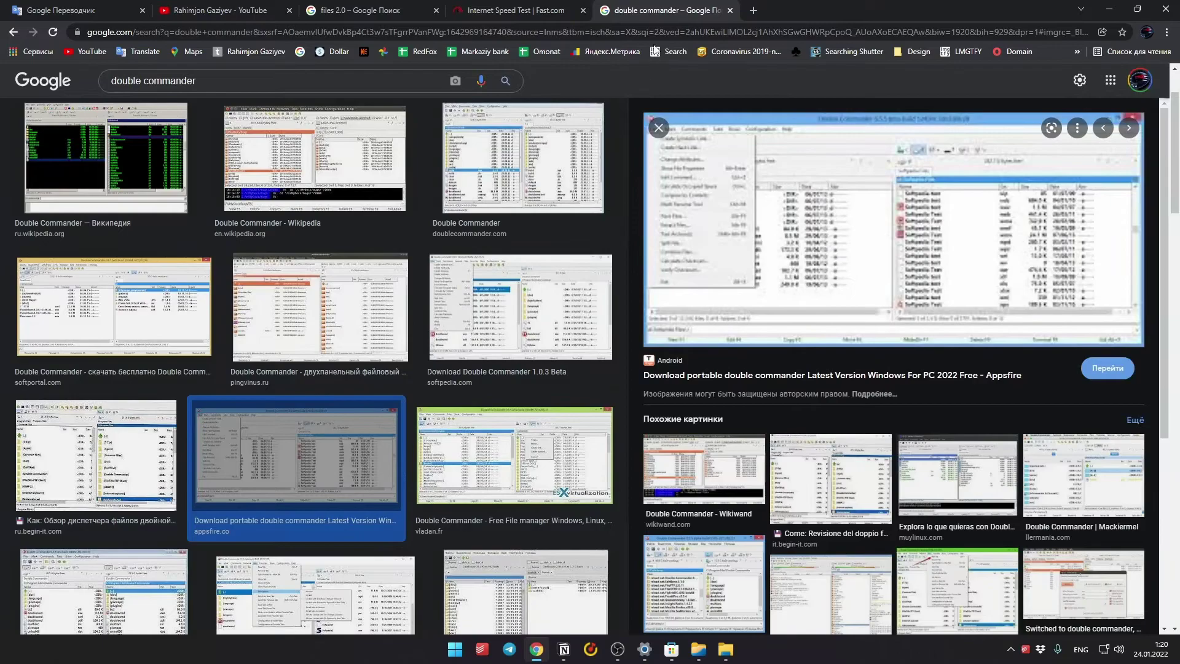
Switch back to Files, cycle between its two tabs again, and reposition the window slightly
{"action": "left_click", "coordinate": [699, 649]}
{"action": "key", "text": "ctrl+Tab"}
{"action": "key", "text": "ctrl+Tab"}
{"action": "key", "text": "ctrl+Tab"}
{"action": "key", "text": "ctrl+Tab"}
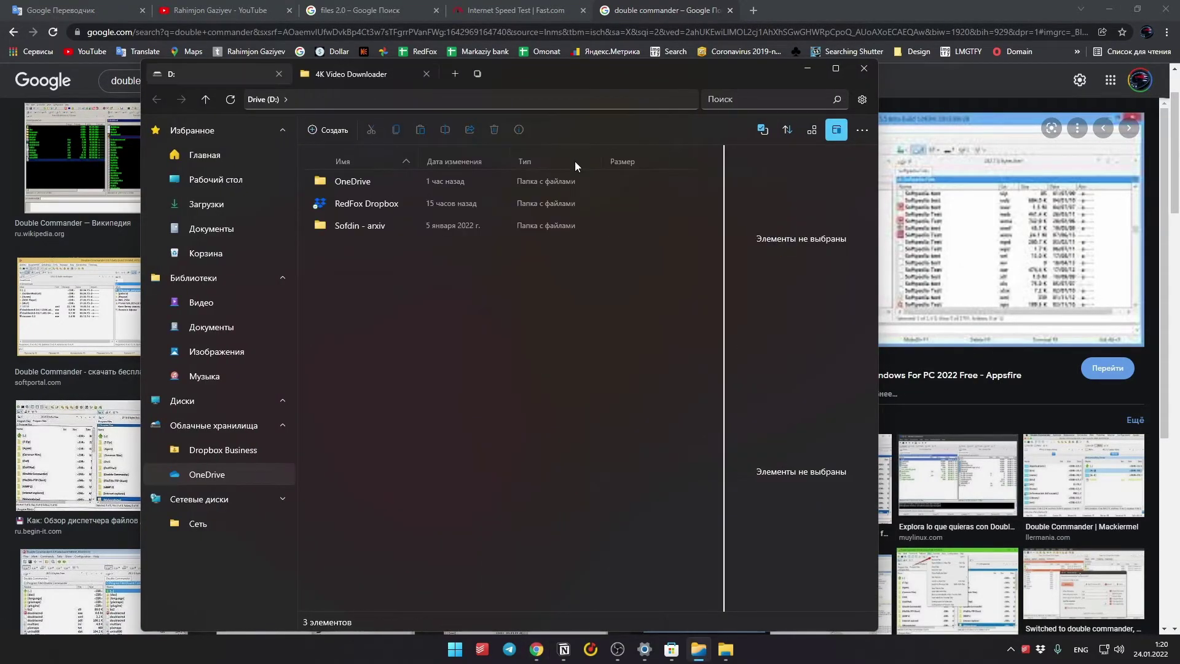
{"action": "left_click_drag", "start_coordinate": [598, 67], "coordinate": [603, 65]}
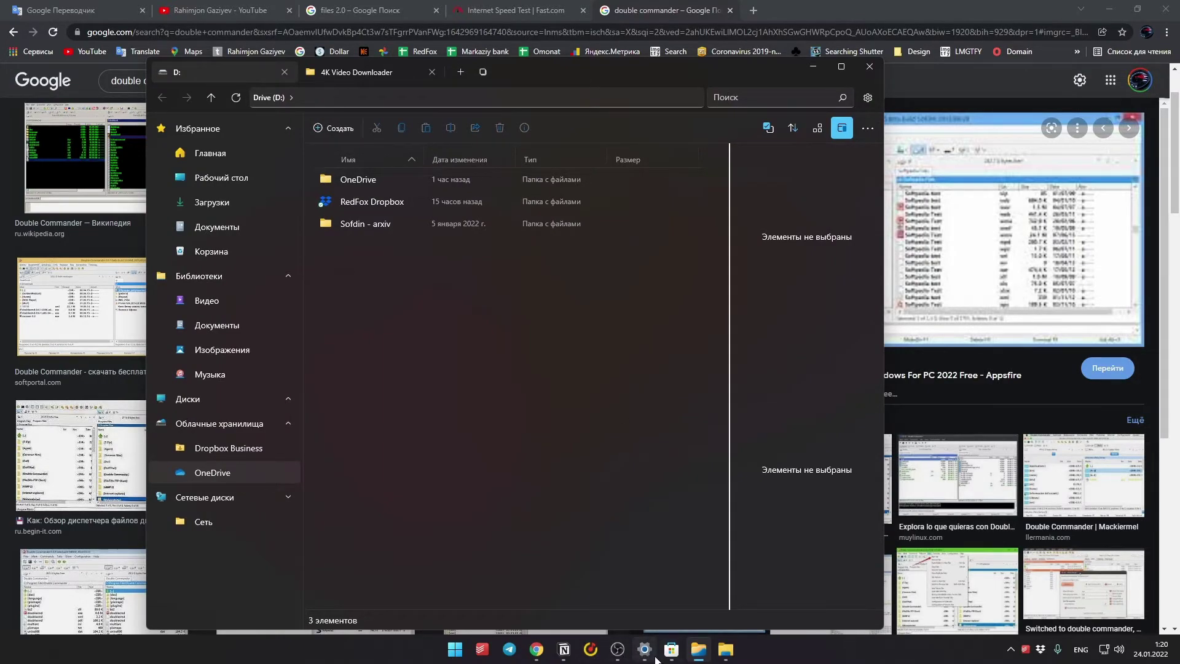
Switch to the lesson plan in Notion, bring up the File Explorer window over it, and minimize that window
{"action": "left_click", "coordinate": [563, 649]}
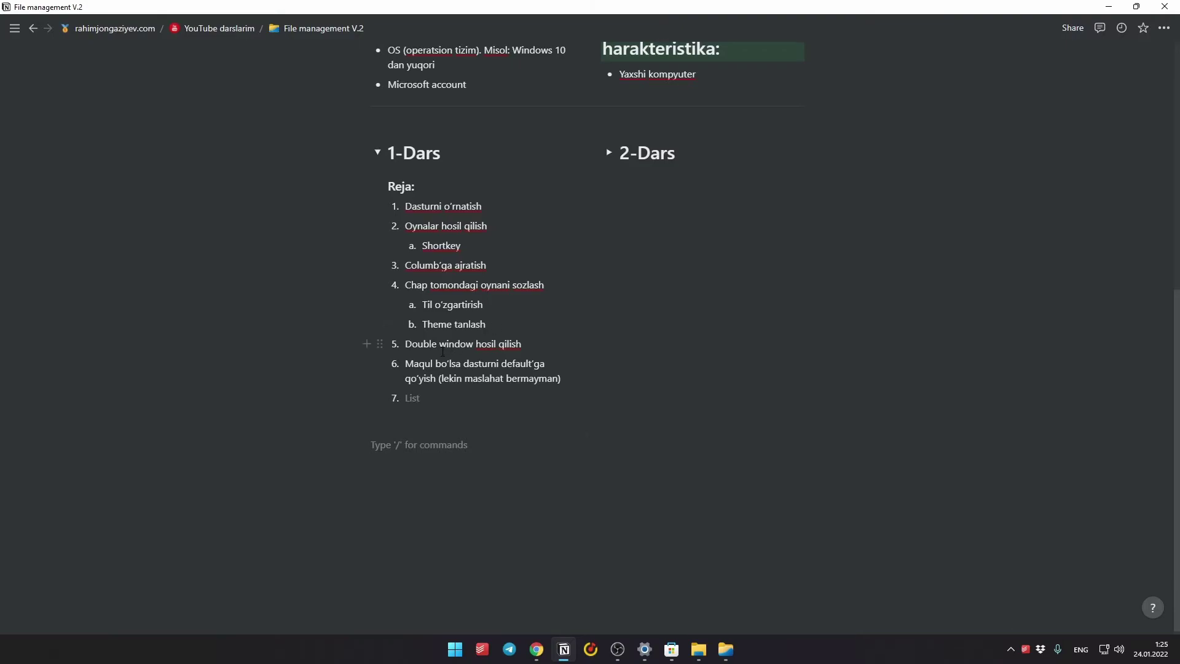
{"action": "left_click", "coordinate": [699, 650]}
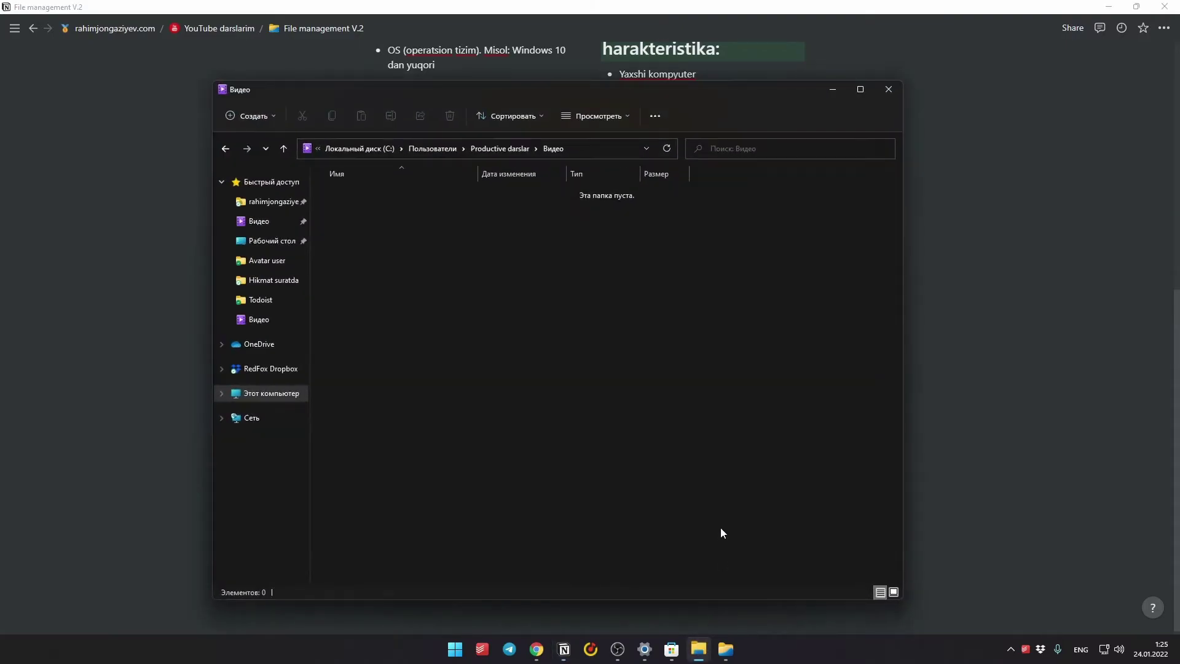
{"action": "left_click_drag", "start_coordinate": [751, 92], "coordinate": [721, 99]}
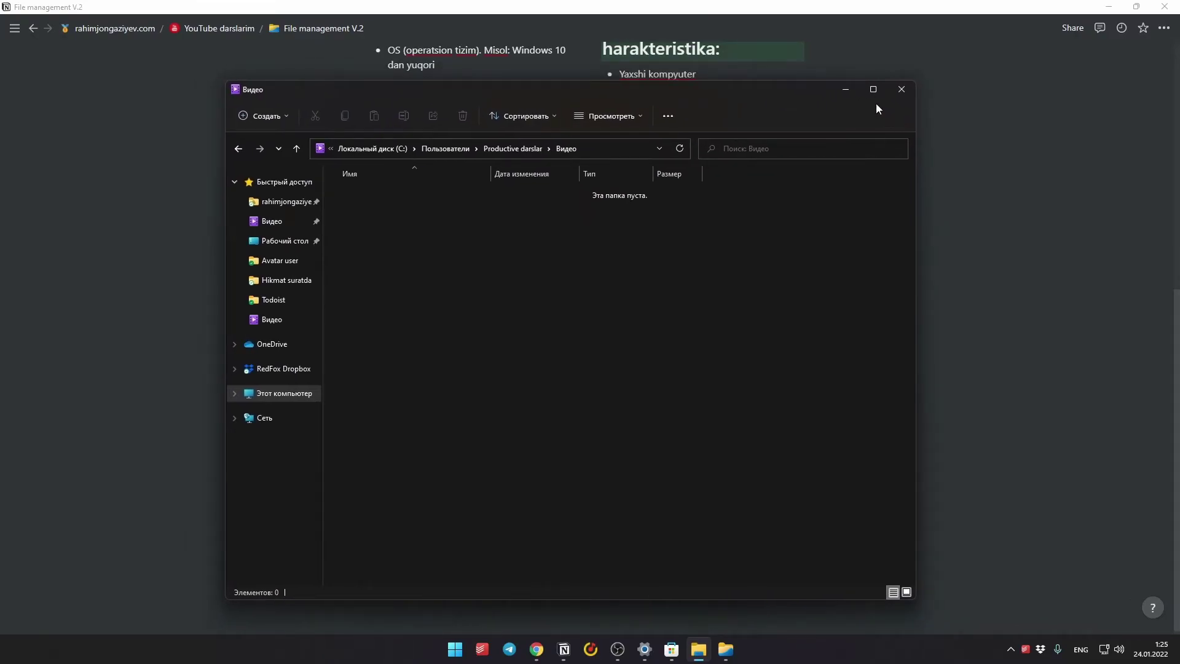
{"action": "left_click", "coordinate": [845, 89]}
Switch to Files, open a second tab, and open the RedFox Dropbox folder on drive D: in it
{"action": "left_click", "coordinate": [726, 650]}
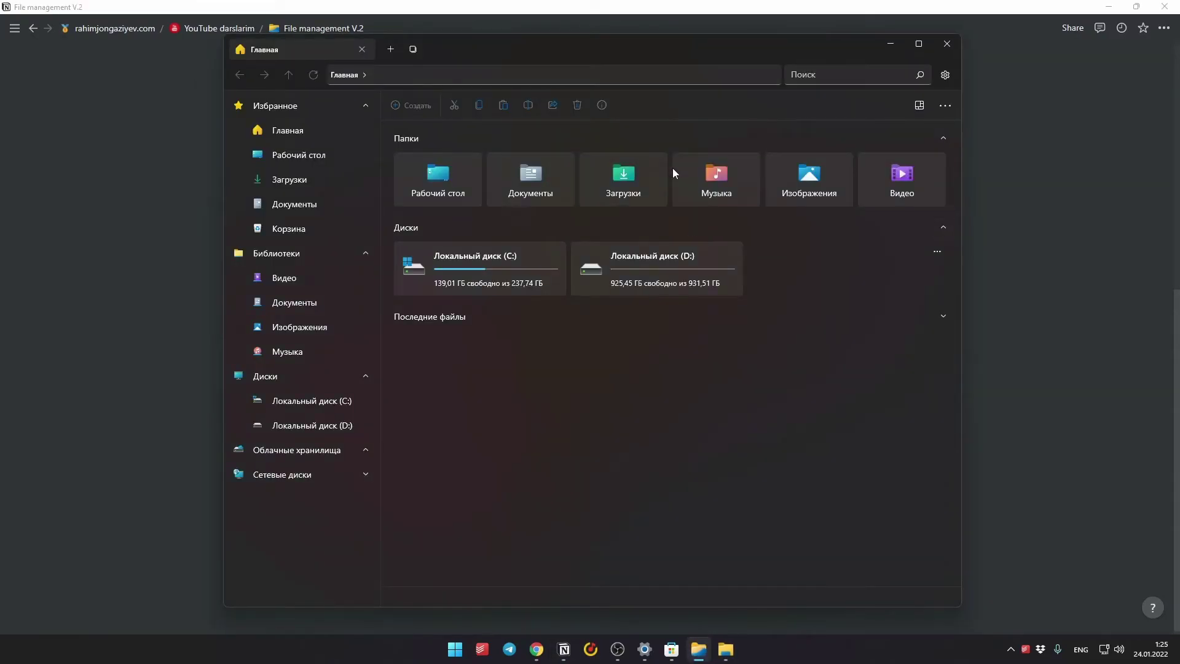
{"action": "left_click_drag", "start_coordinate": [656, 59], "coordinate": [641, 66]}
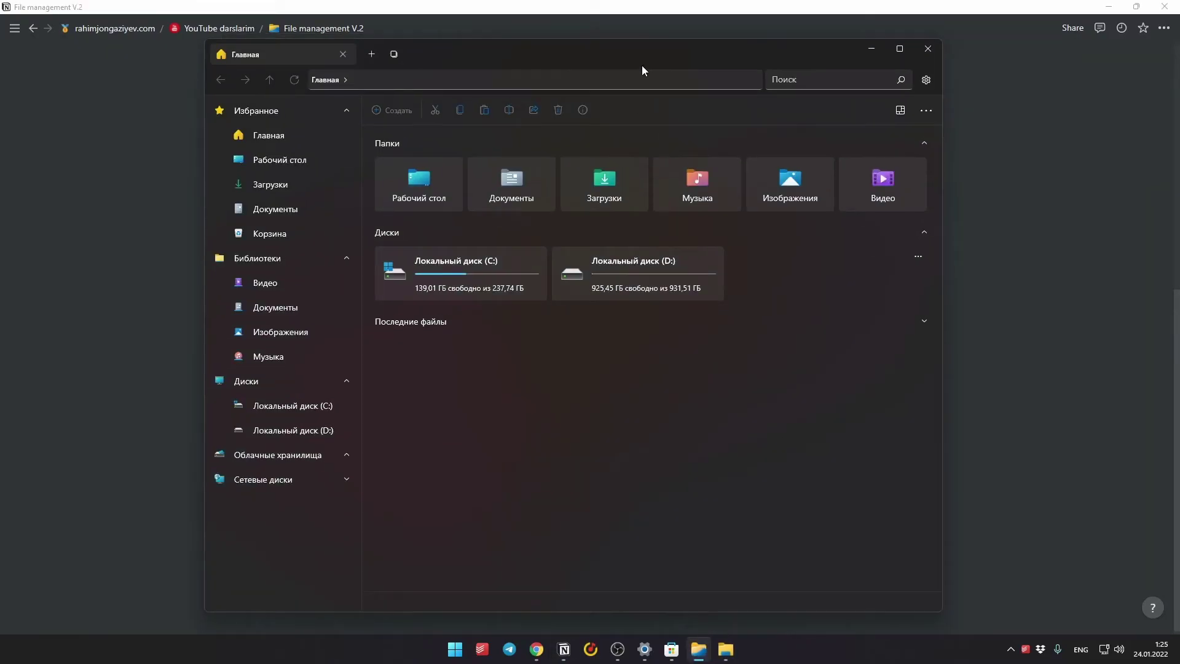
{"action": "left_click", "coordinate": [376, 56]}
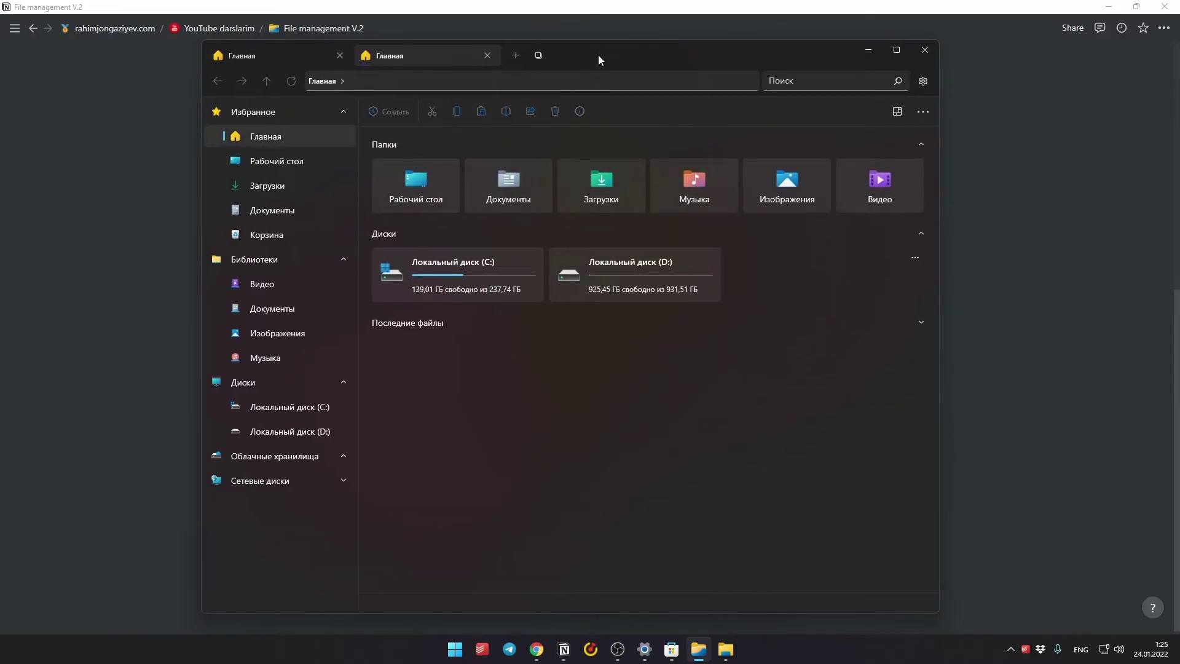
{"action": "left_click_drag", "start_coordinate": [599, 56], "coordinate": [620, 67]}
{"action": "left_click", "coordinate": [617, 286]}
{"action": "left_click", "coordinate": [445, 203]}
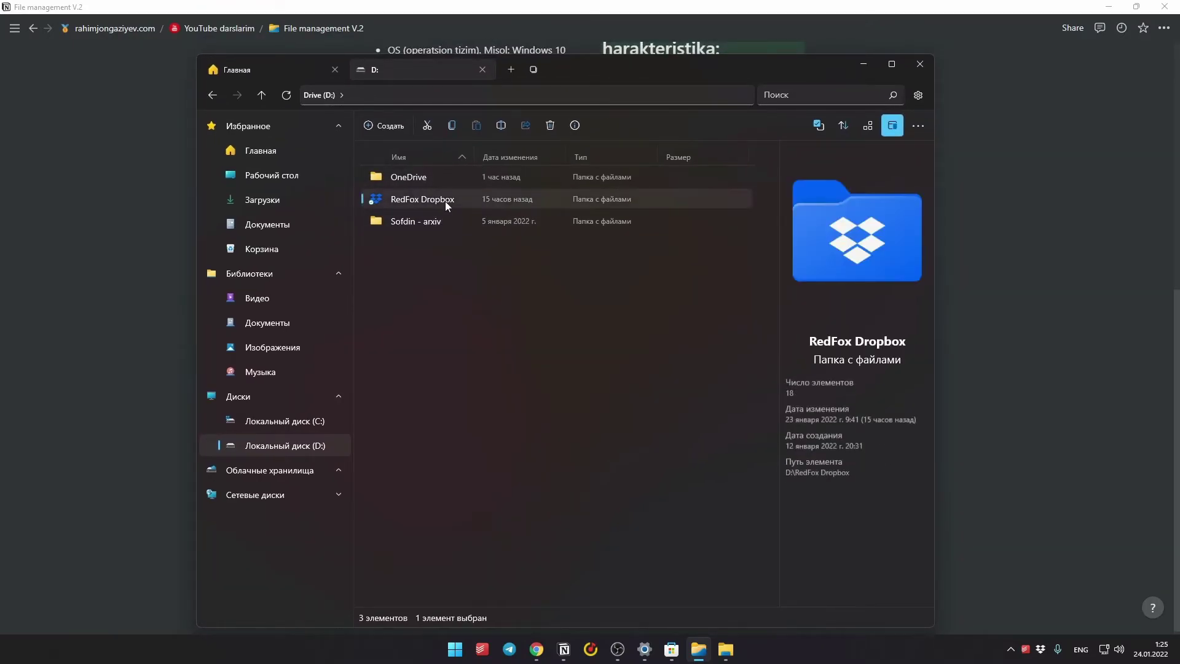
{"action": "double_click", "coordinate": [445, 201]}
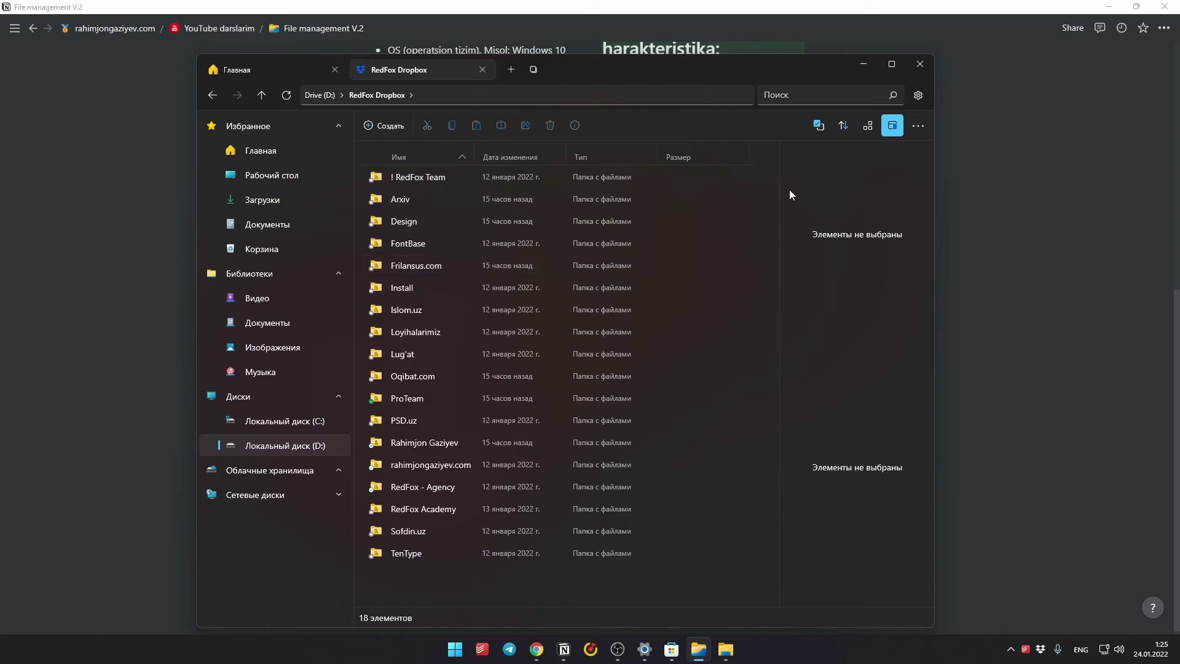
Set the RedFox Dropbox folder's layout to Columns and show the contents of the author's website folder in the second column
{"action": "left_click", "coordinate": [892, 126]}
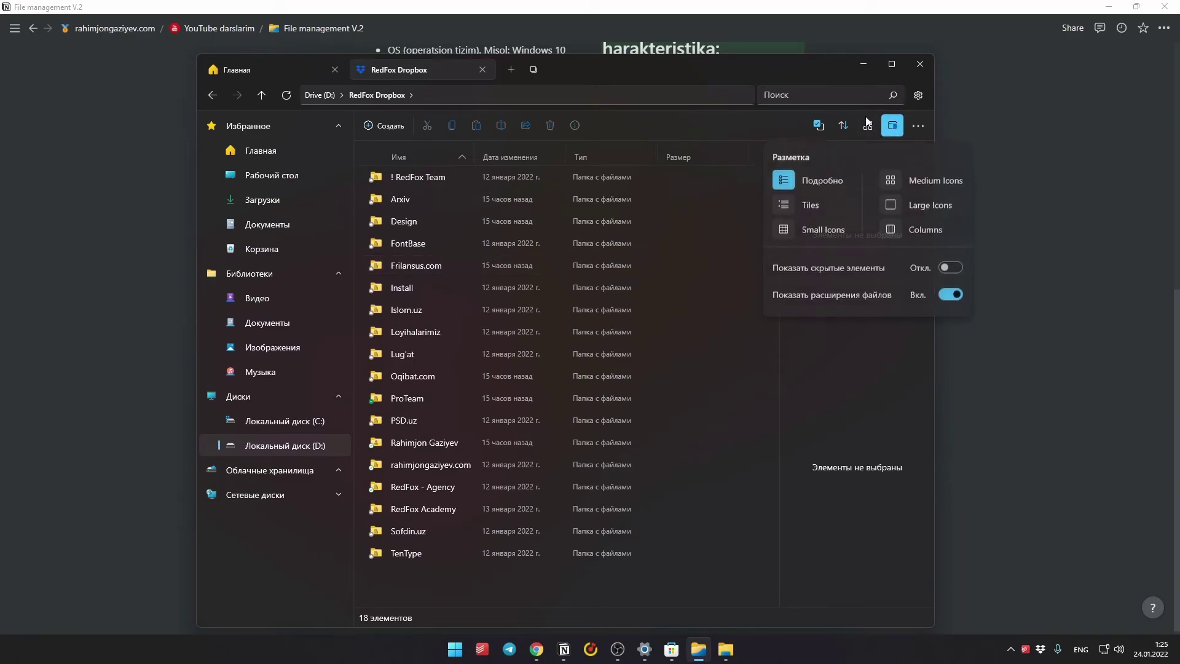
{"action": "left_click", "coordinate": [905, 231]}
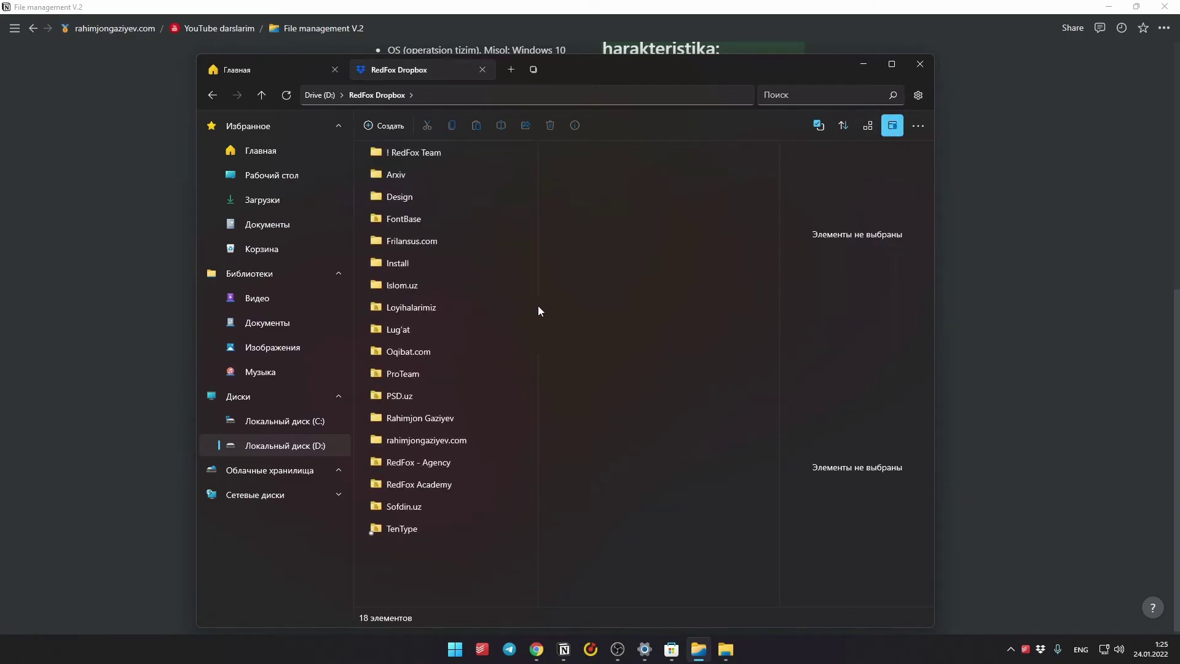
{"action": "left_click", "coordinate": [451, 448]}
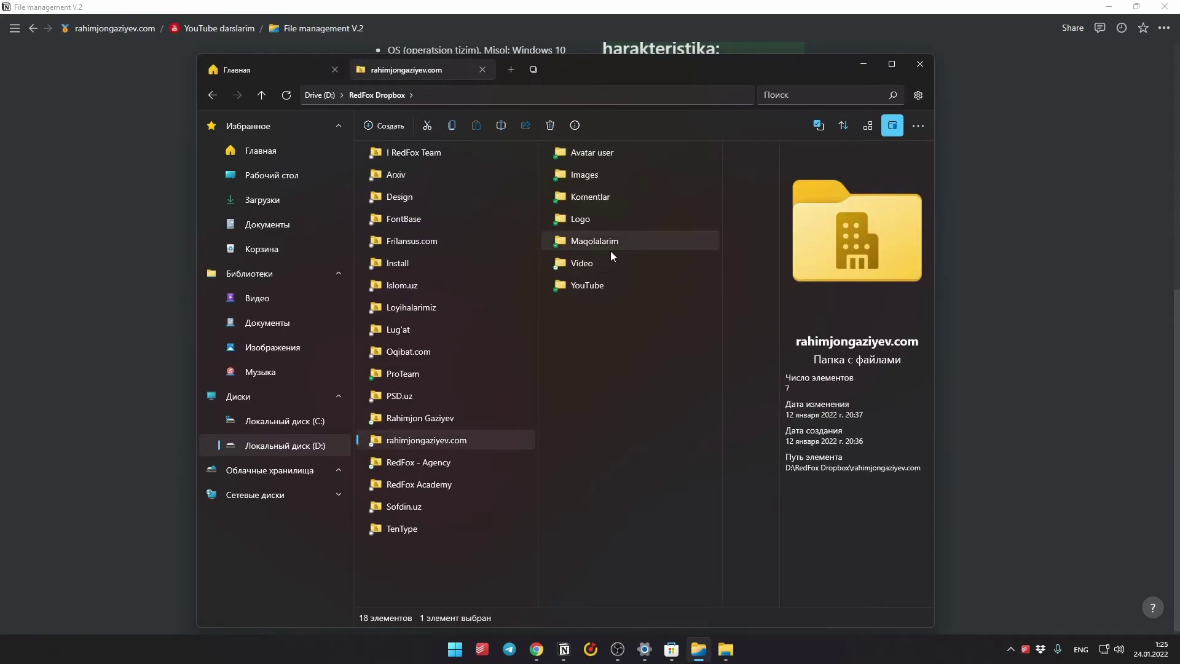
Show the contents of the YouTube folder in the third column, and bring the first columns back into view
{"action": "left_click", "coordinate": [595, 281]}
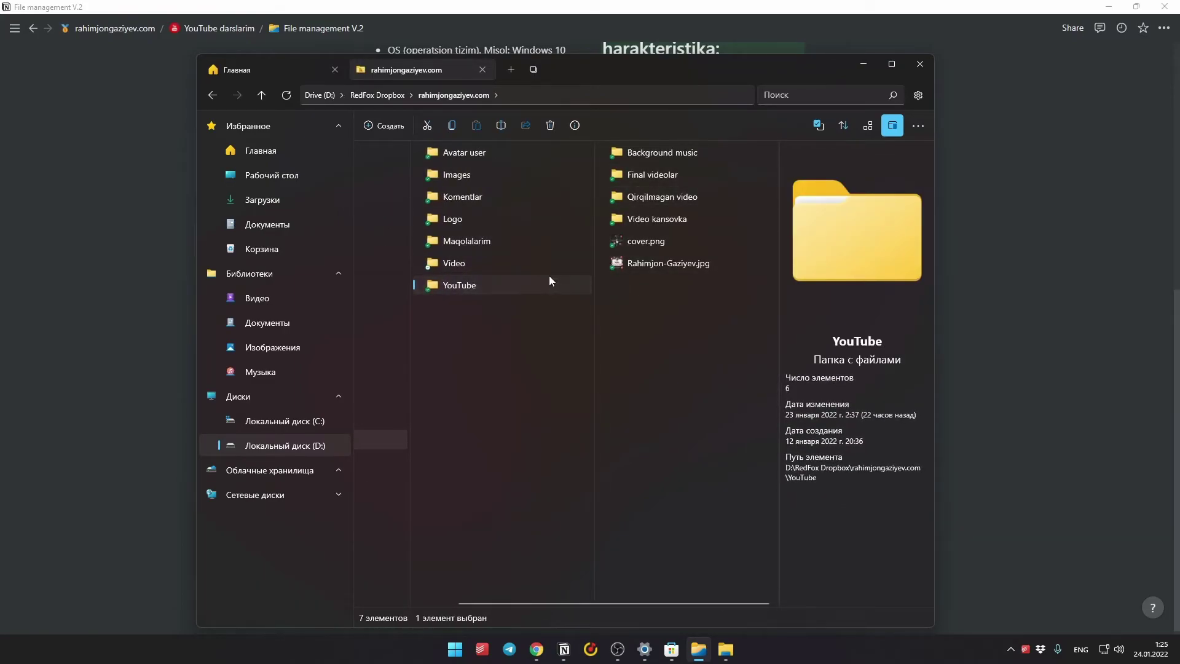
{"action": "scroll", "coordinate": [547, 261], "scroll_direction": "left", "scroll_amount": 2}
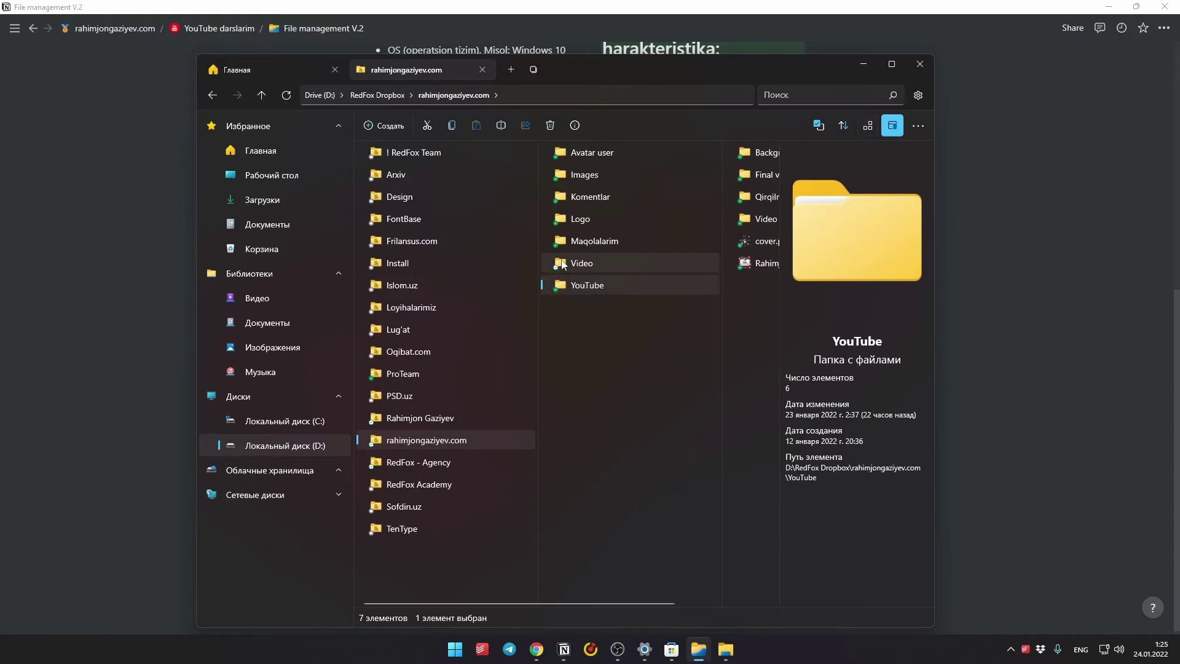
{"action": "left_click_drag", "start_coordinate": [639, 63], "coordinate": [637, 65]}
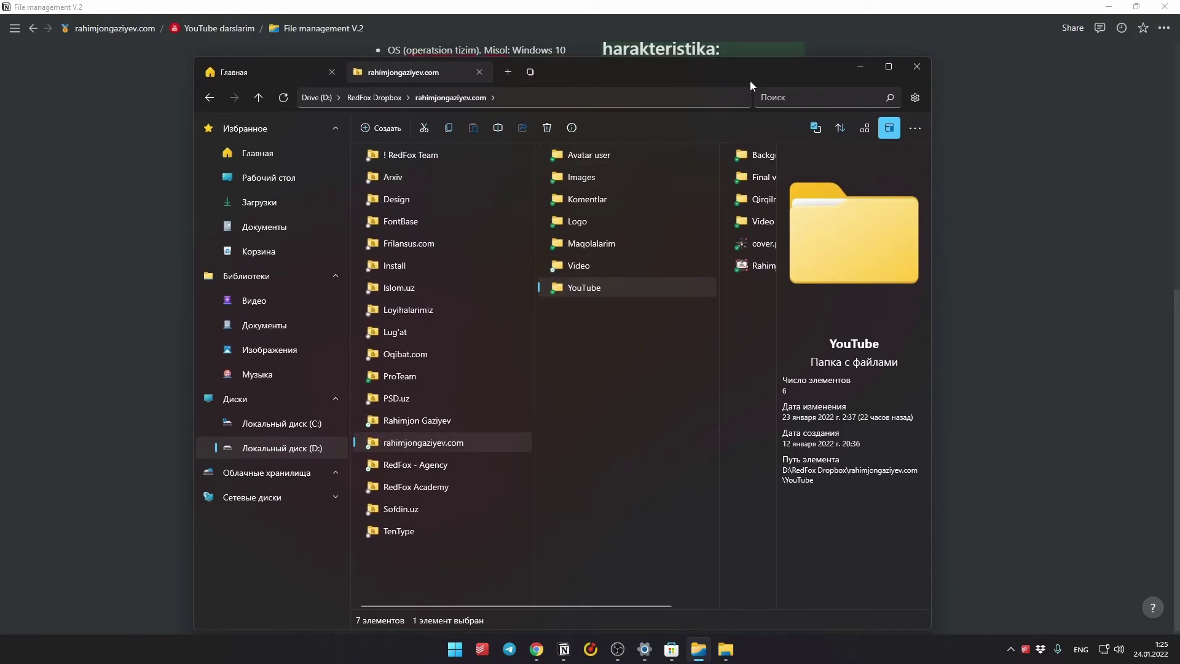
Switch the folder's layout from Columns to Details (Подробно) and reposition the window slightly
{"action": "left_click", "coordinate": [890, 128]}
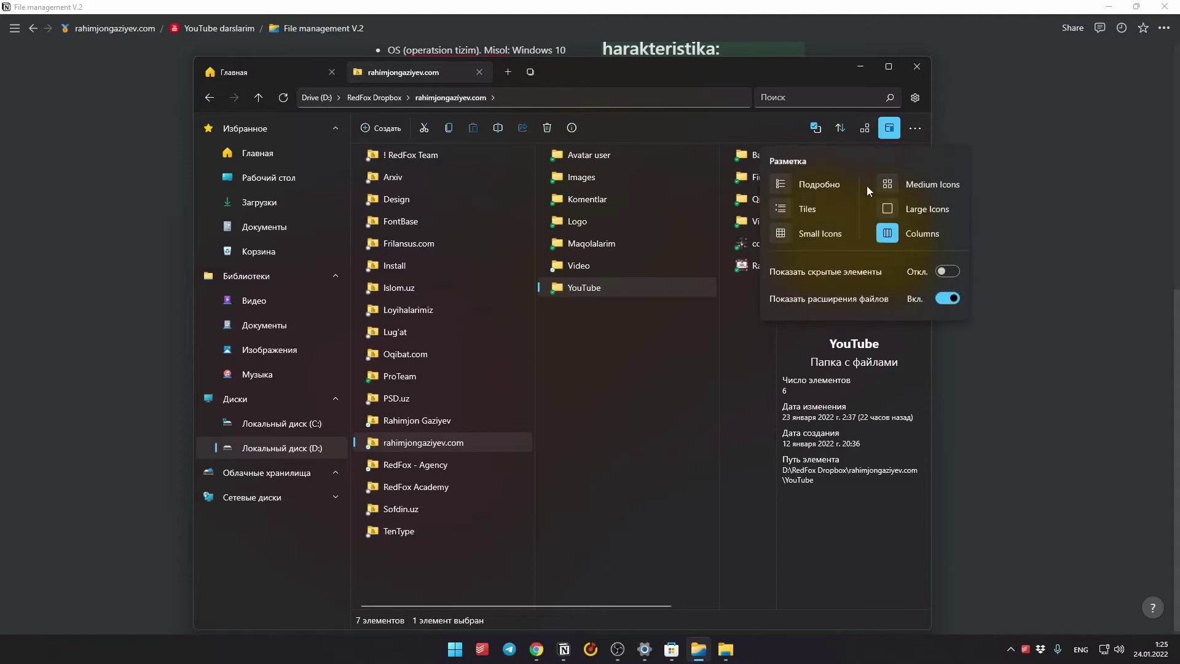
{"action": "left_click", "coordinate": [783, 186]}
{"action": "left_click", "coordinate": [702, 73]}
{"action": "left_click_drag", "start_coordinate": [669, 69], "coordinate": [676, 59]}
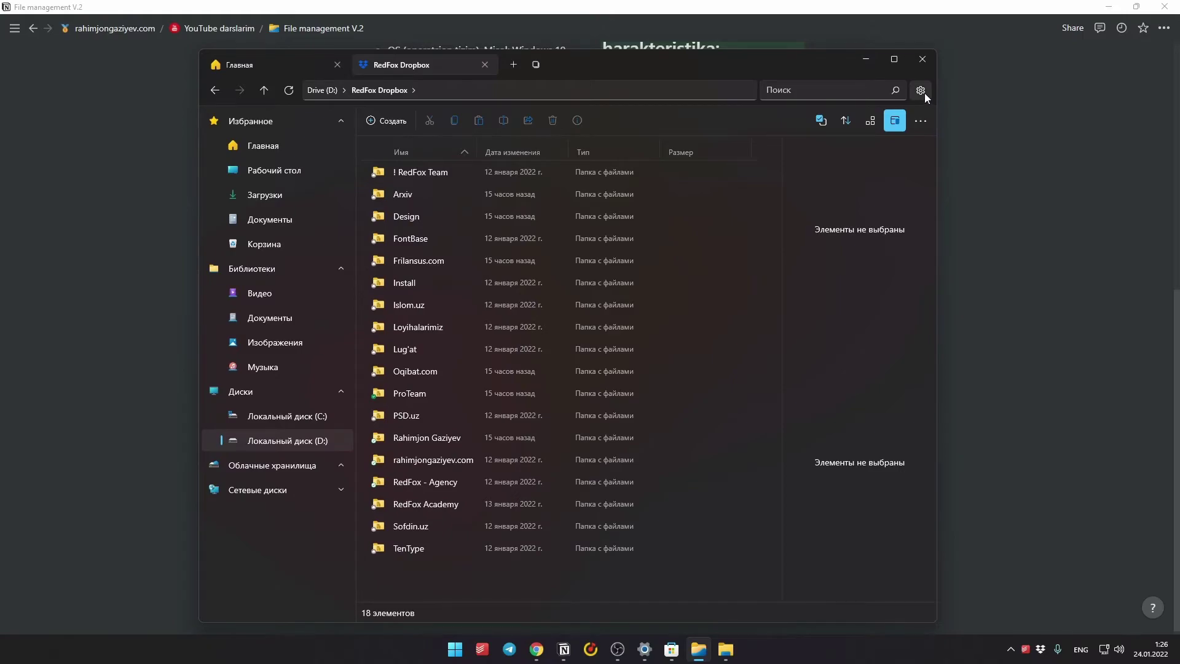
Enable dual-pane mode in the multitasking settings, close the settings, and reposition the window
{"action": "left_click", "coordinate": [920, 91]}
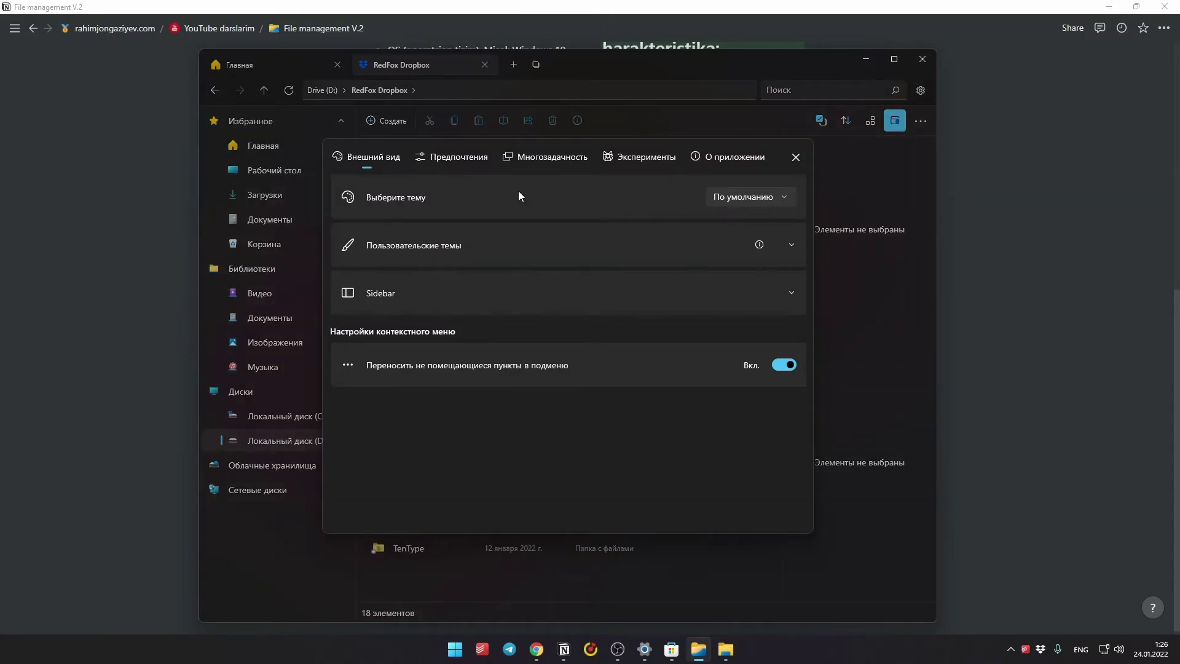
{"action": "left_click", "coordinate": [551, 159]}
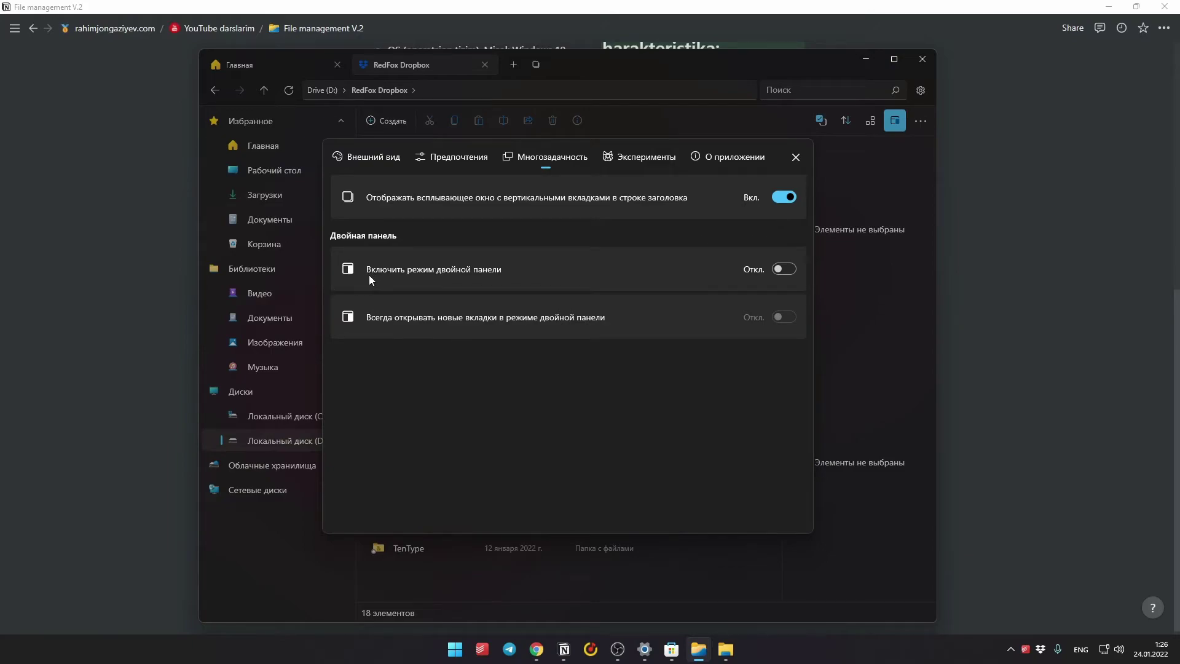
{"action": "left_click", "coordinate": [787, 273]}
{"action": "left_click", "coordinate": [795, 156]}
{"action": "left_click_drag", "start_coordinate": [624, 62], "coordinate": [670, 55]}
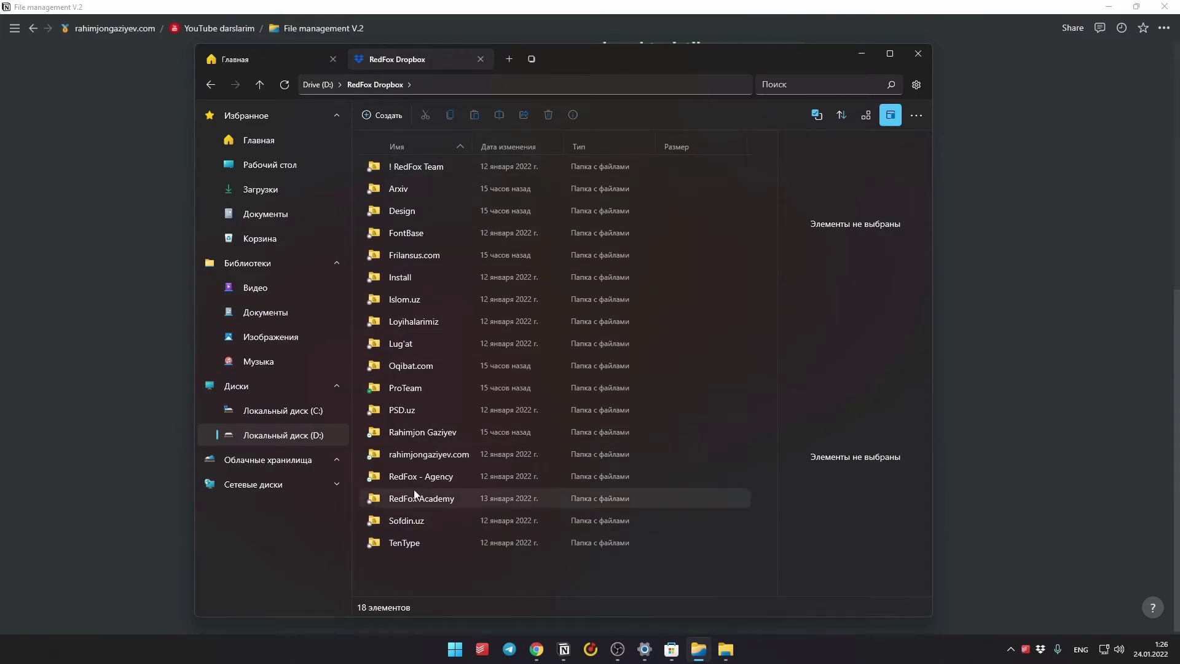
Open the author's website folder in the secondary pane beside RedFox Dropbox and maximize the window
{"action": "right_click", "coordinate": [426, 454]}
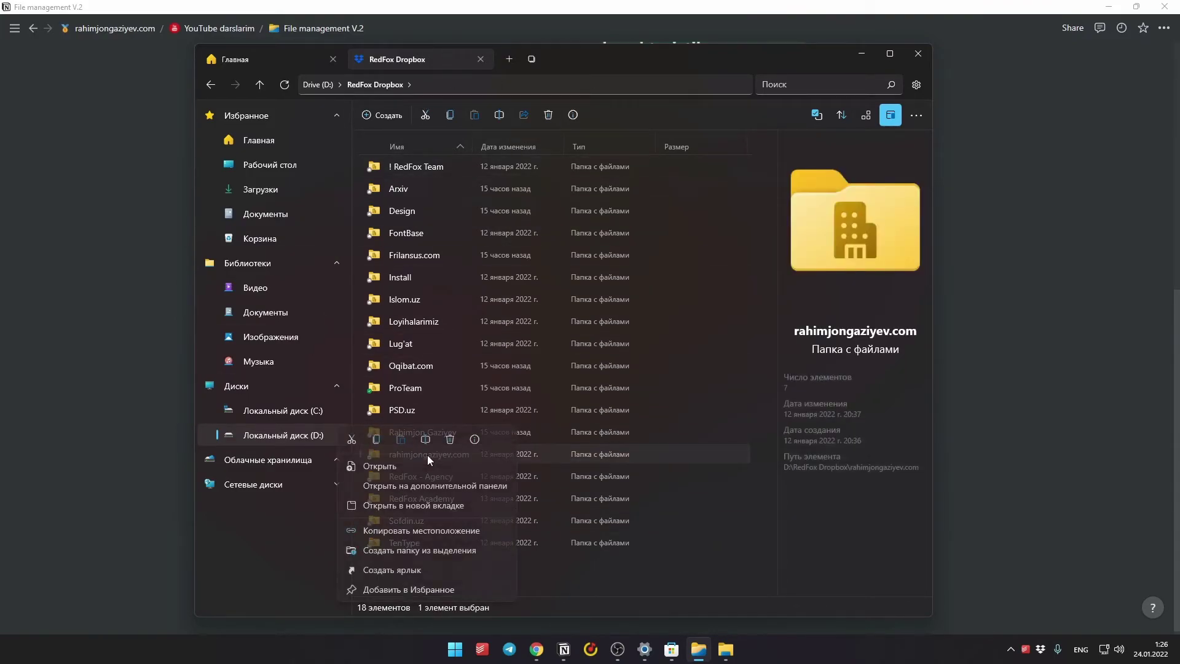
{"action": "left_click", "coordinate": [430, 488]}
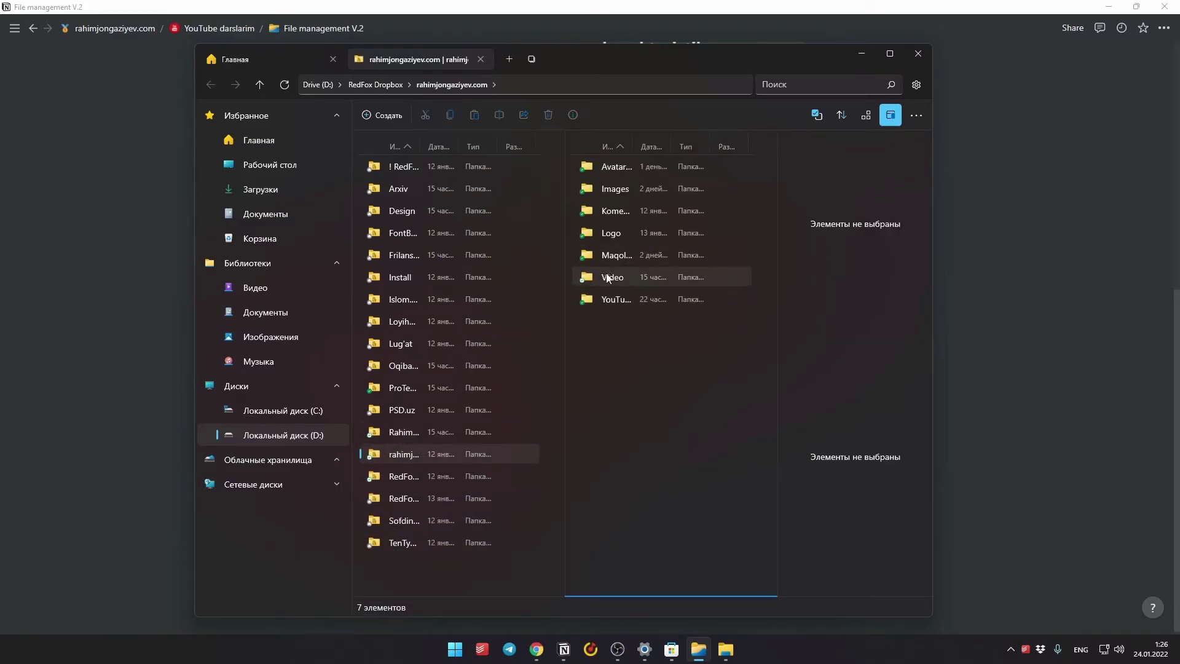
{"action": "double_click", "coordinate": [671, 60]}
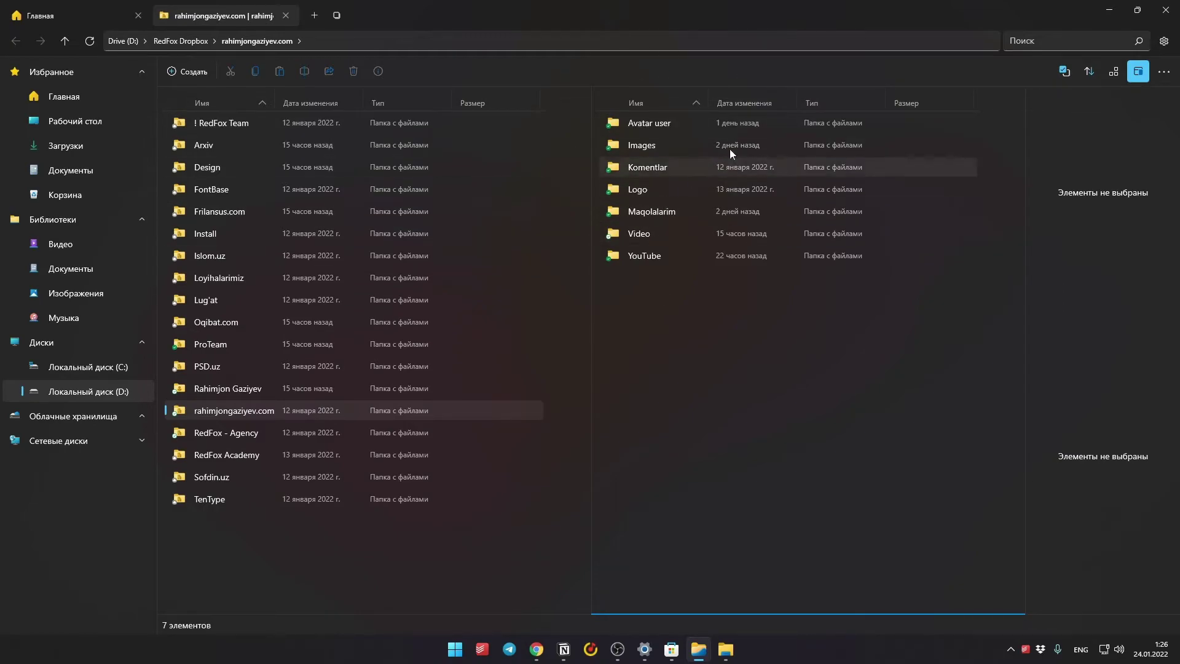
Select Maqolalarim in the second pane, followed by ProTeam, RedFox - Agency and the author's website folder in the first pane
{"action": "left_click", "coordinate": [655, 212]}
{"action": "left_click", "coordinate": [265, 344]}
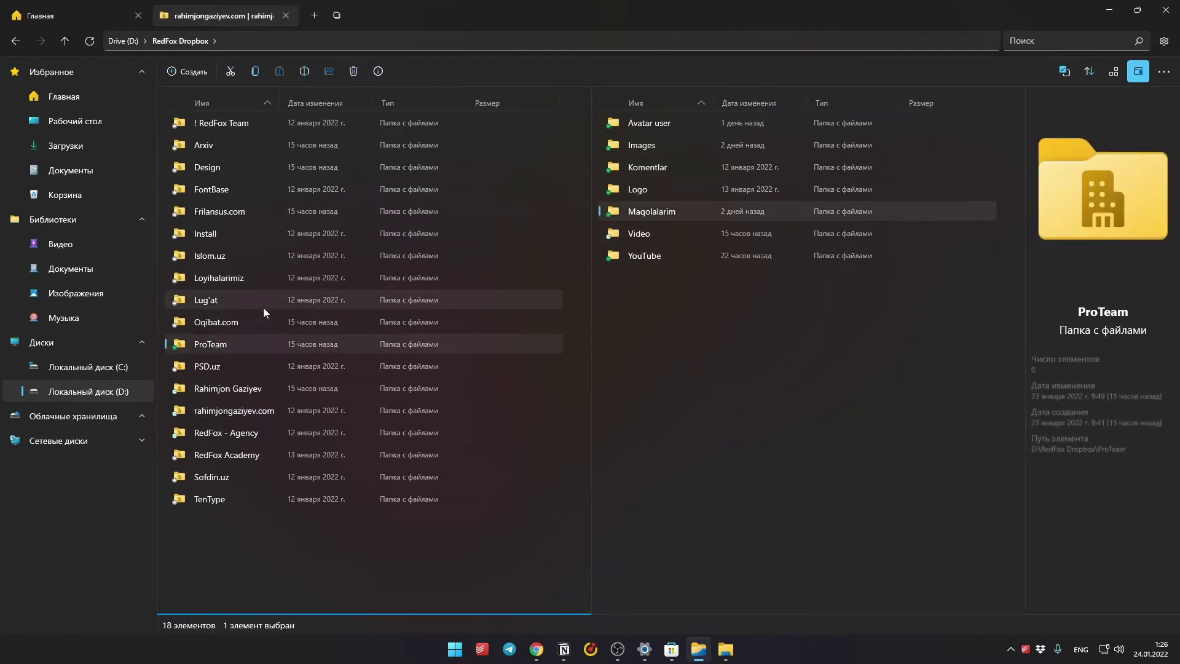
{"action": "left_click", "coordinate": [255, 432]}
{"action": "left_click", "coordinate": [257, 409]}
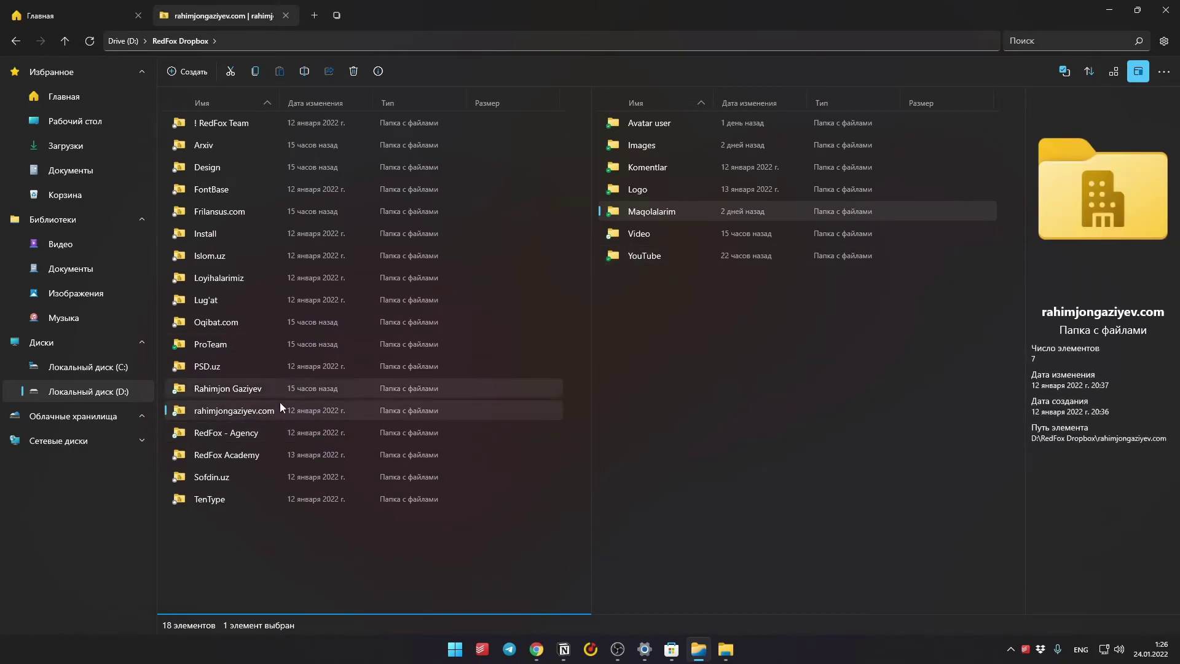
Open the website folder's Maqolalarim subfolder in the first pane and YouTube in the second, and move the apple-iphone-12 JPG into YouTube
{"action": "double_click", "coordinate": [237, 411]}
{"action": "double_click", "coordinate": [256, 209]}
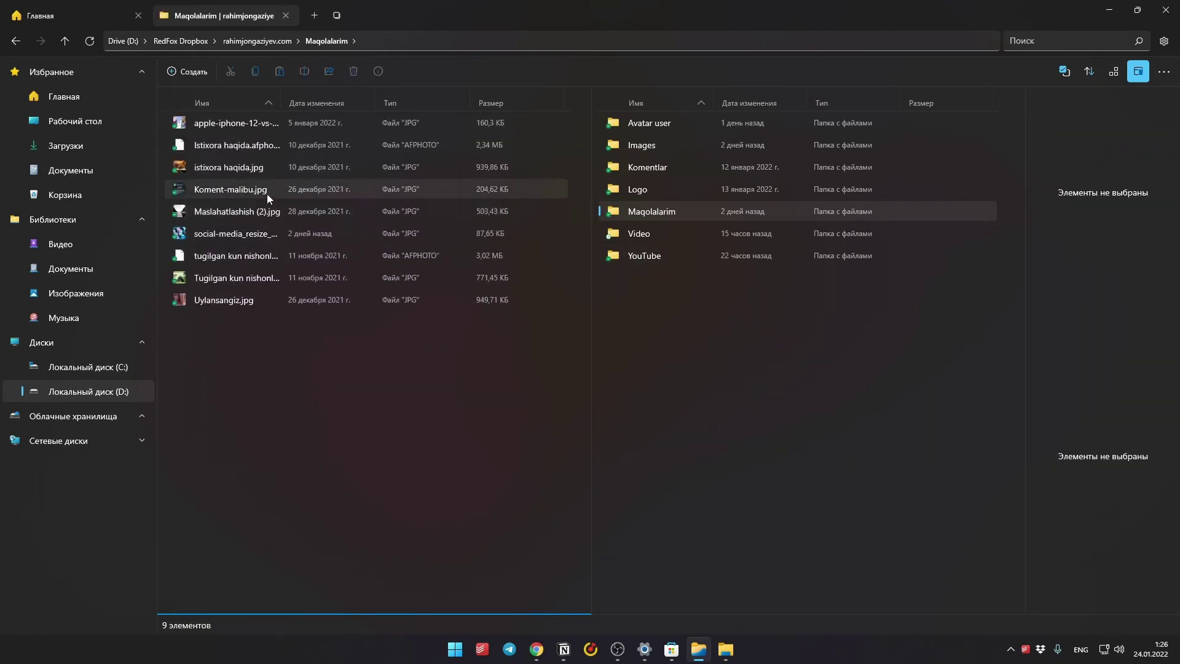
{"action": "double_click", "coordinate": [664, 256]}
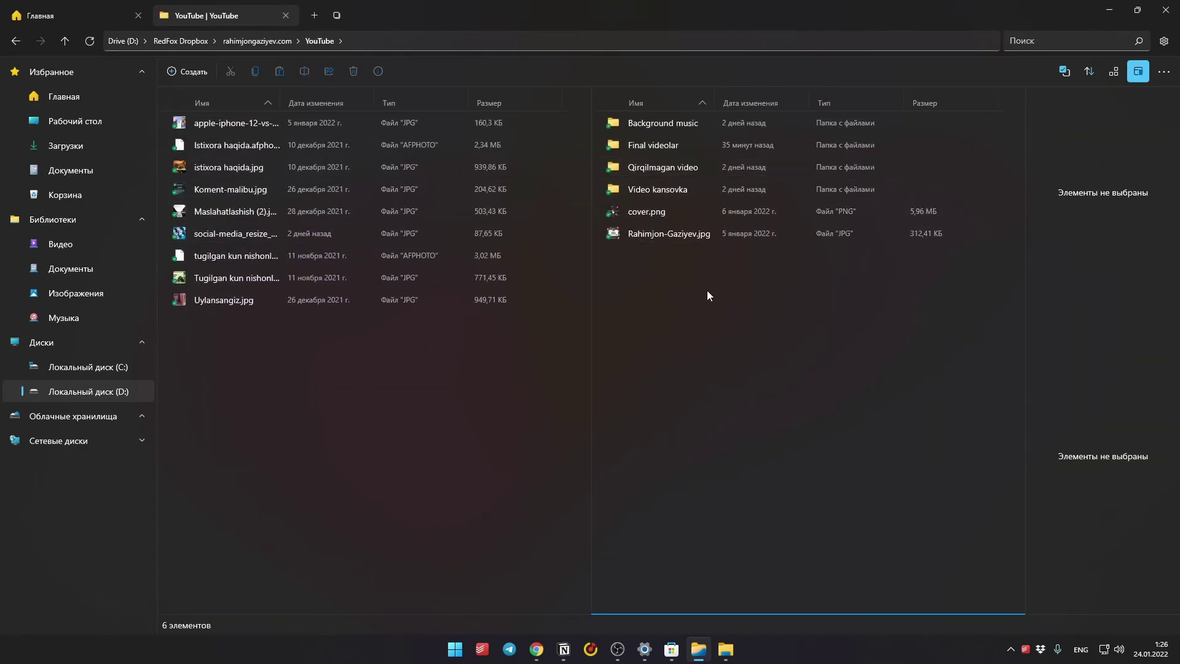
{"action": "left_click_drag", "start_coordinate": [225, 127], "coordinate": [664, 280]}
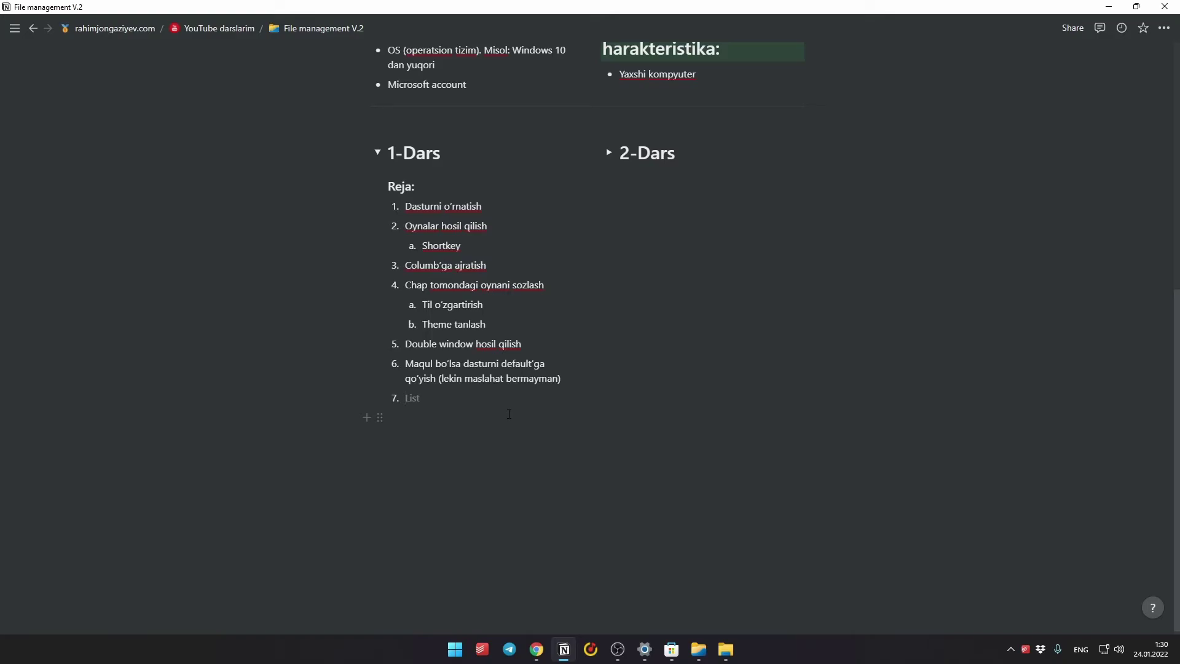
Show the desktop and create a new folder named Test on it
{"action": "key", "text": "super+d"}
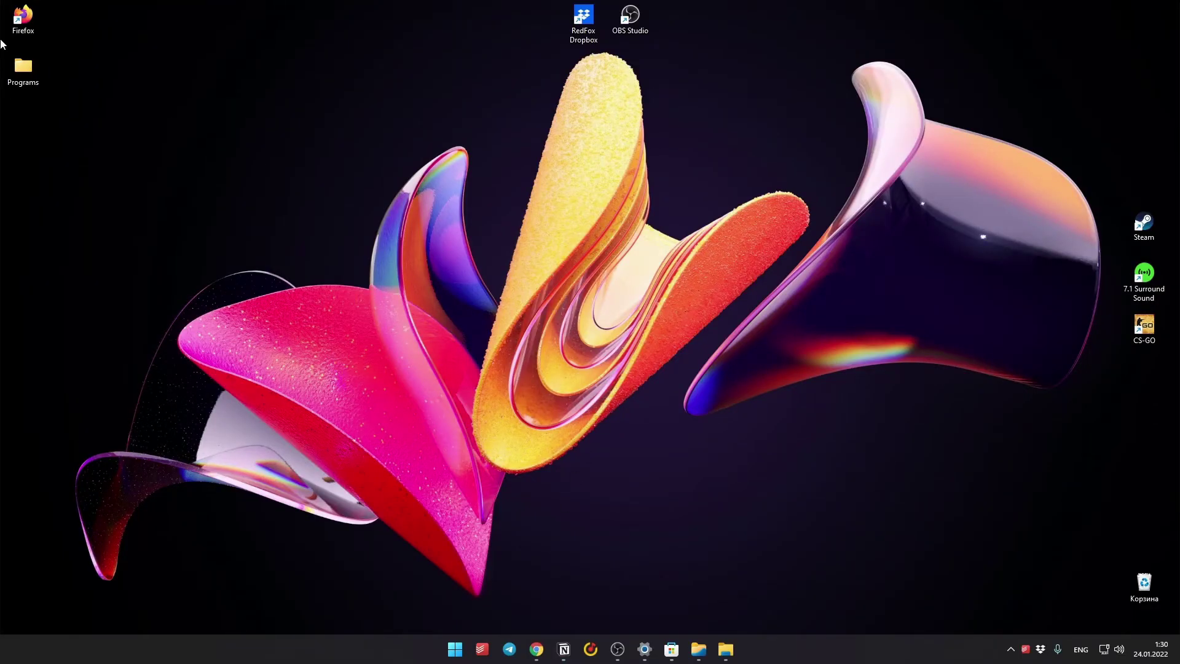
{"action": "right_click", "coordinate": [499, 237]}
{"action": "mouse_move", "coordinate": [584, 273]}
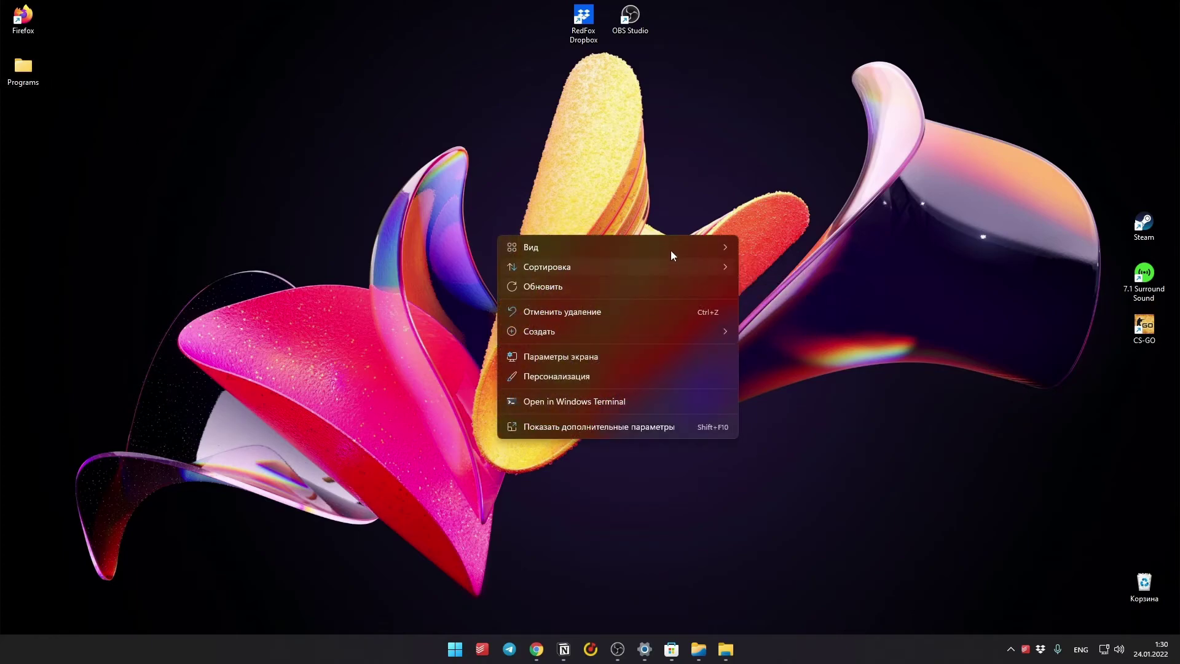
{"action": "mouse_move", "coordinate": [715, 334]}
{"action": "left_click", "coordinate": [773, 335]}
{"action": "type", "text": "Test"}
{"action": "key", "text": "Return"}
Open the Test folder in its default file manager, close it, and briefly bring up the Start menu
{"action": "double_click", "coordinate": [501, 229]}
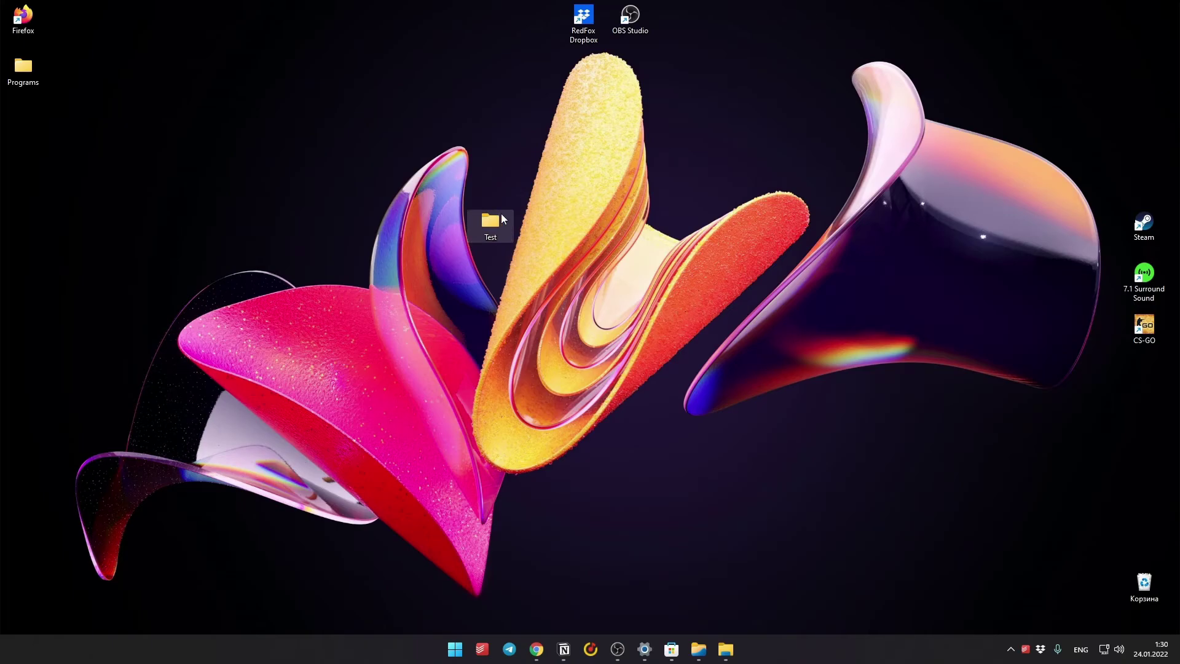
{"action": "left_click", "coordinate": [888, 83]}
{"action": "key", "text": "super"}
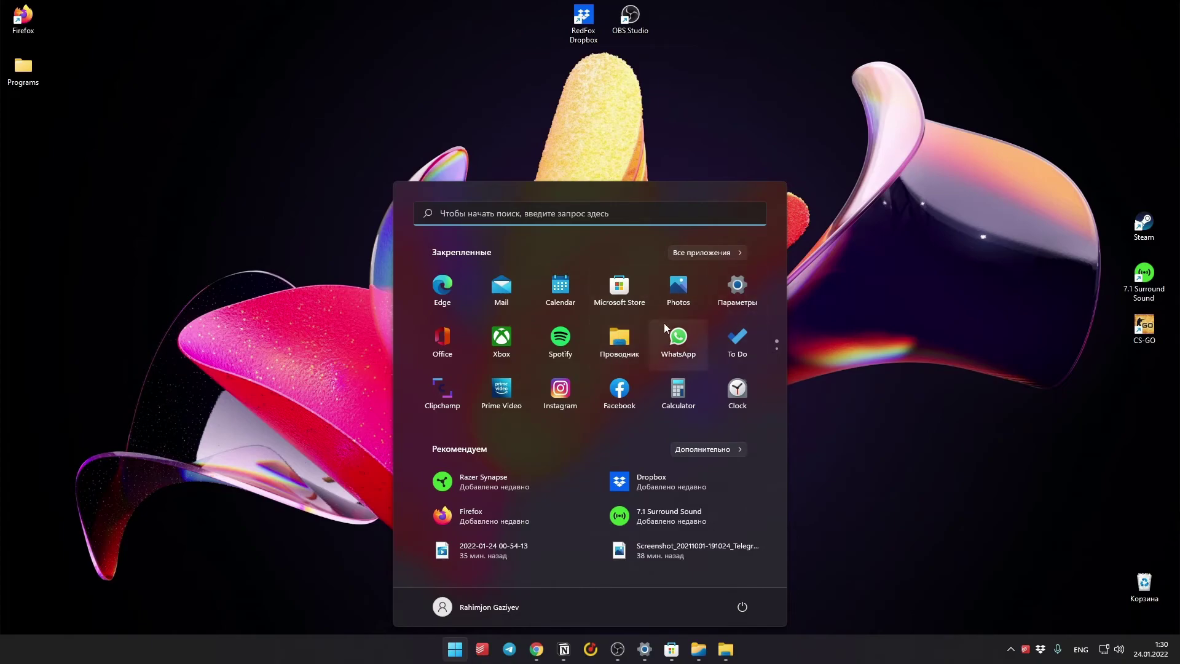
{"action": "key", "text": "super"}
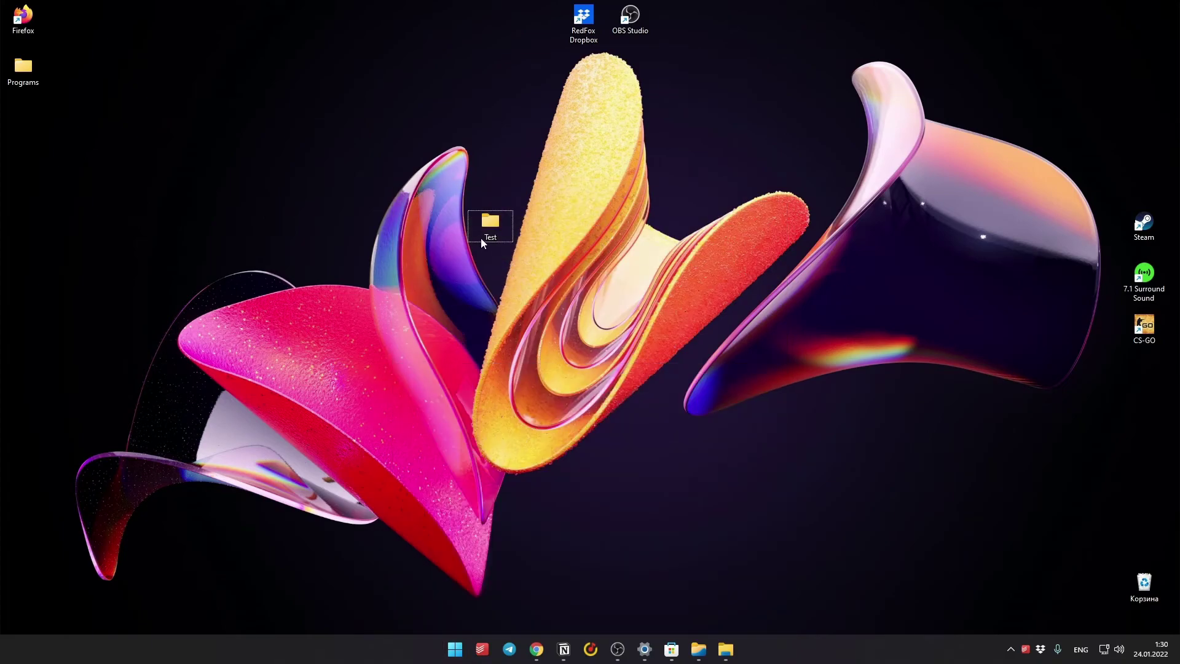
Preview the running Files window, find the pinned Files app on the Start menu's second page, and dismiss the menu
{"action": "mouse_move", "coordinate": [702, 650]}
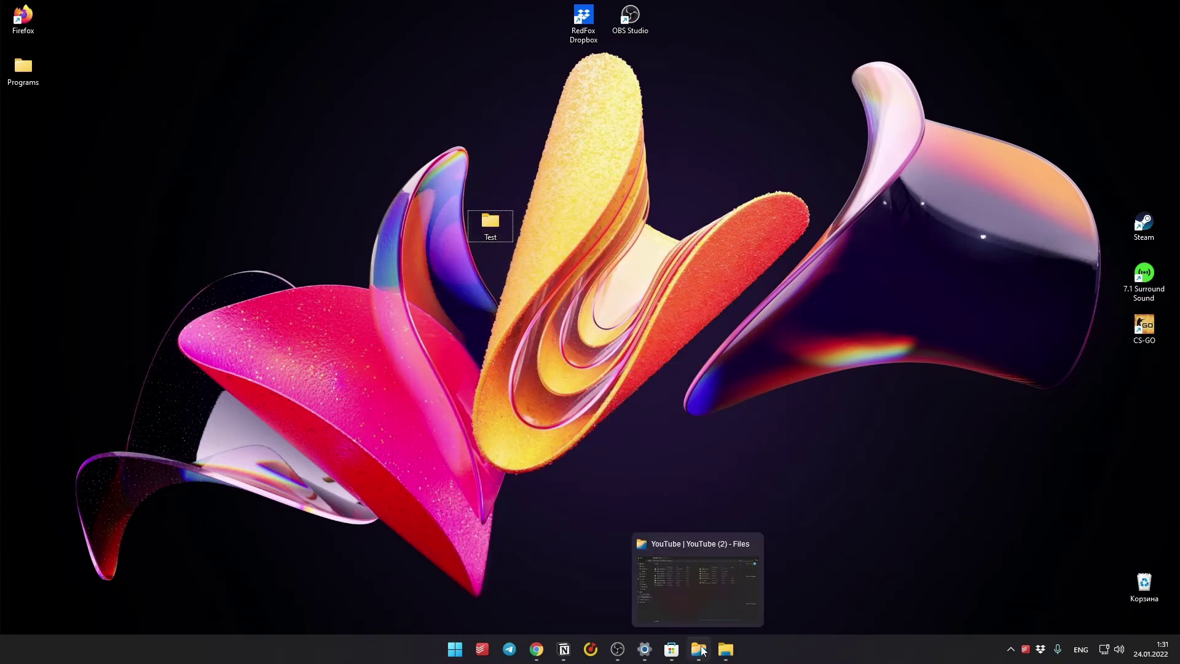
{"action": "left_click", "coordinate": [459, 647]}
{"action": "scroll", "coordinate": [642, 359], "scroll_direction": "down", "scroll_amount": 1}
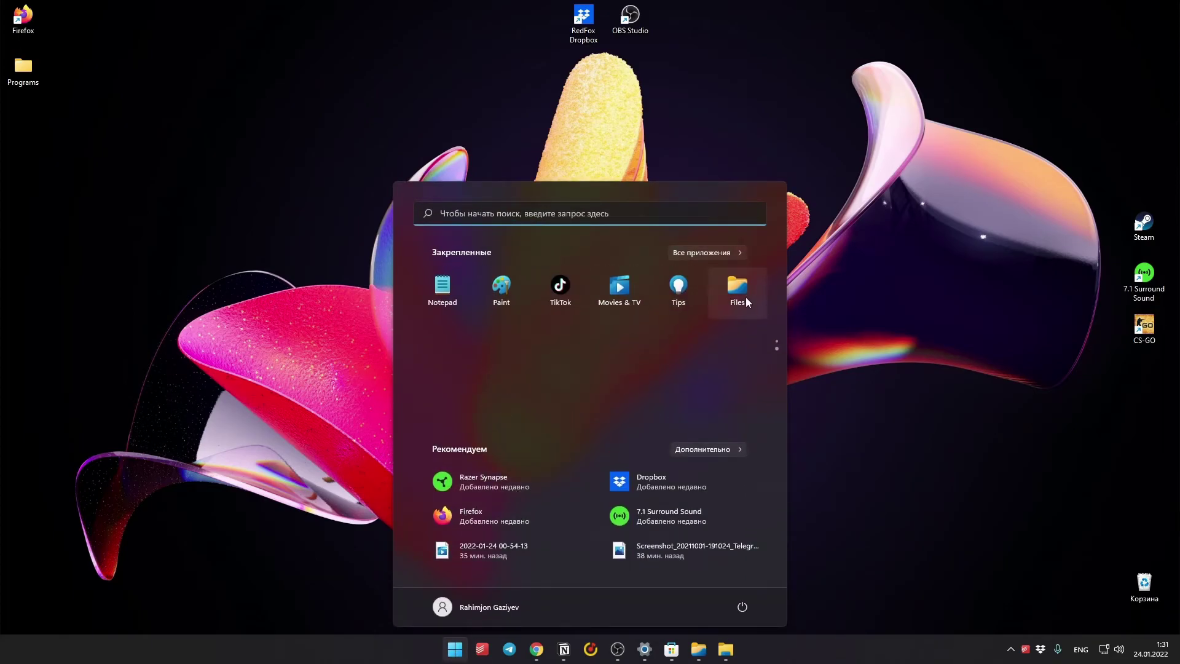
{"action": "left_click", "coordinate": [843, 474]}
Open the Test folder from the desktop and close it, and bring up the Files window for comparison before minimizing it
{"action": "double_click", "coordinate": [490, 224]}
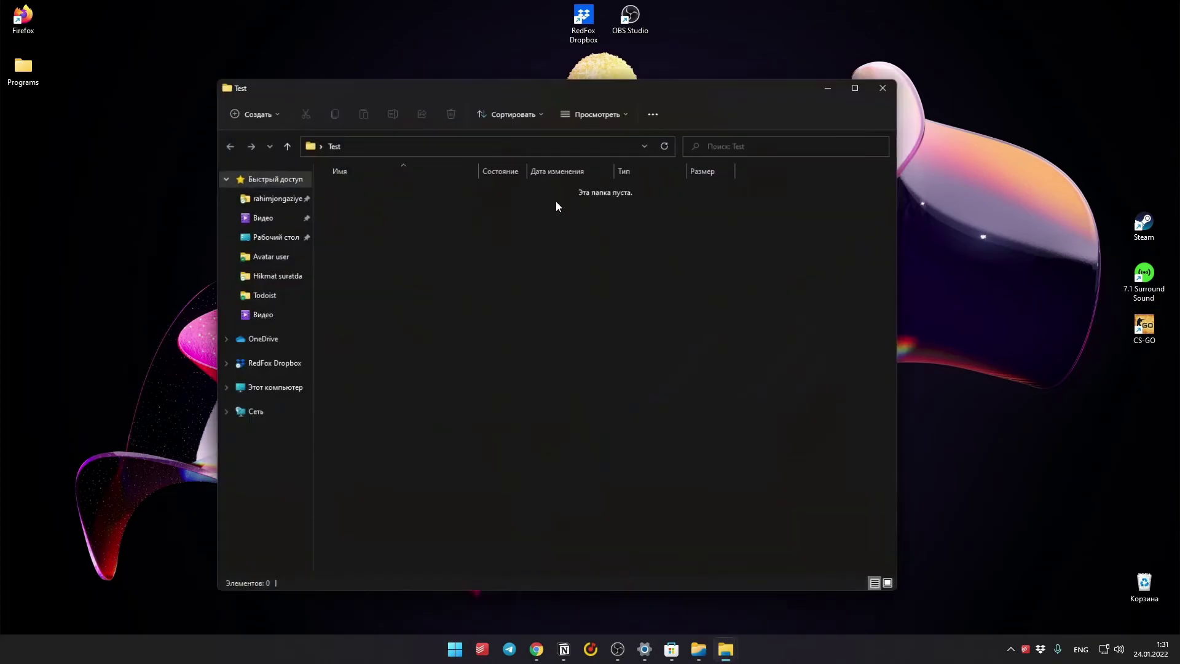
{"action": "left_click", "coordinate": [890, 87]}
{"action": "left_click", "coordinate": [699, 649]}
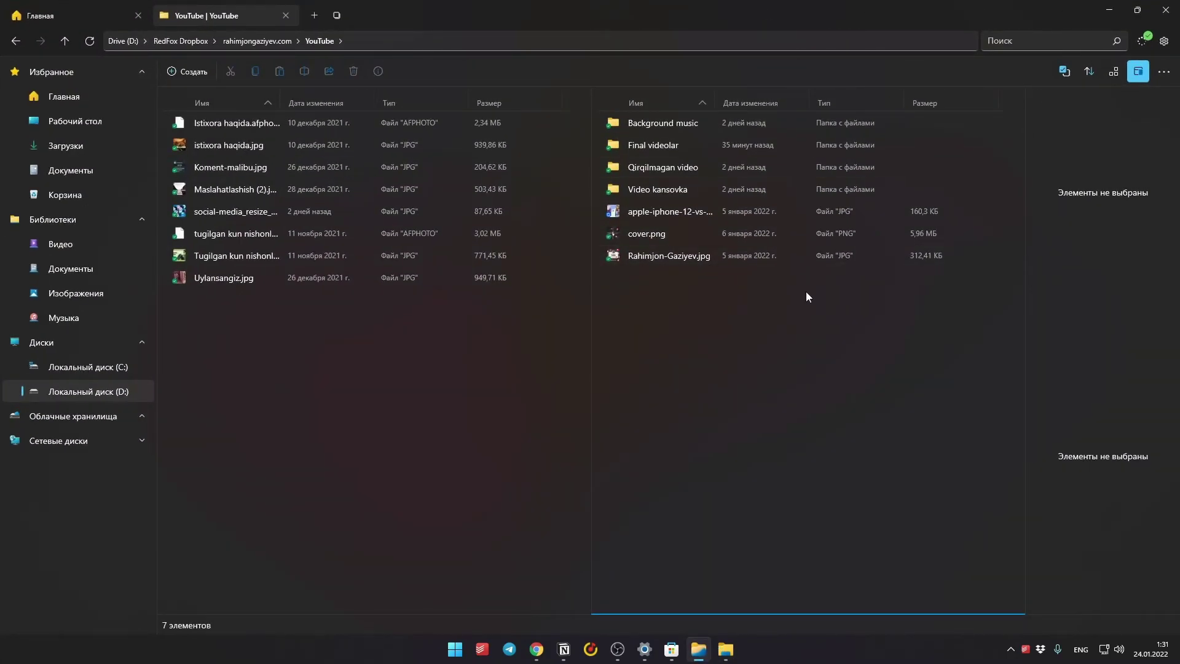
{"action": "left_click", "coordinate": [1109, 10]}
Point out the Files app among the Start menu's pinned apps again and dismiss the menu
{"action": "key", "text": "super"}
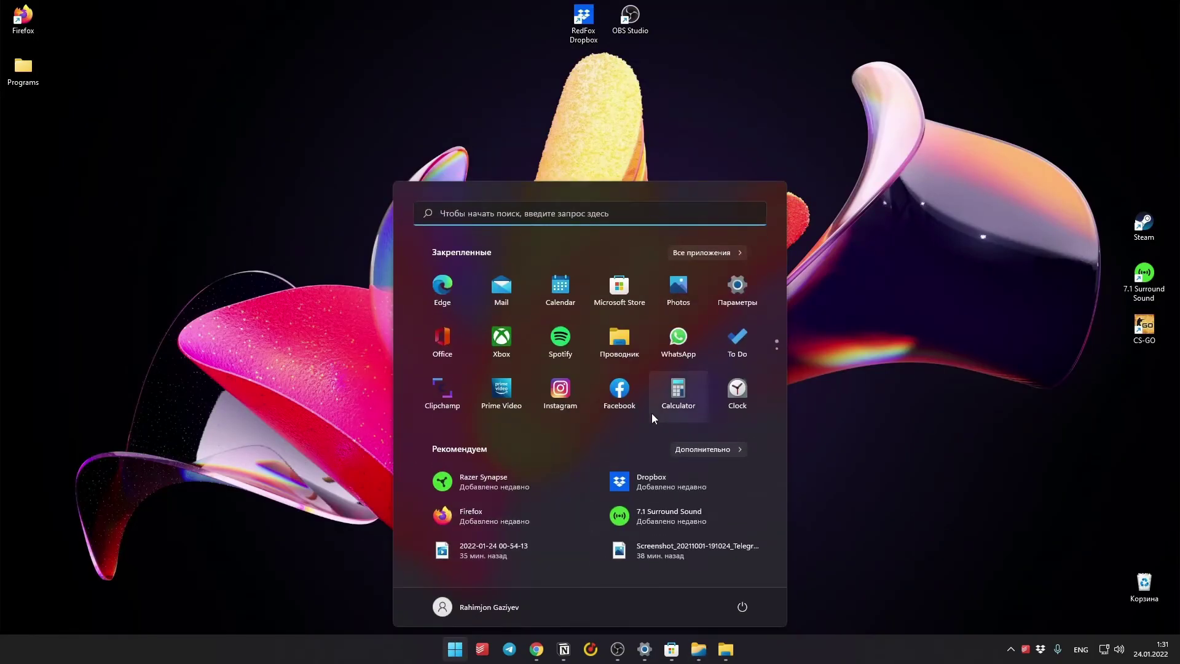
{"action": "scroll", "coordinate": [663, 369], "scroll_direction": "down", "scroll_amount": 1}
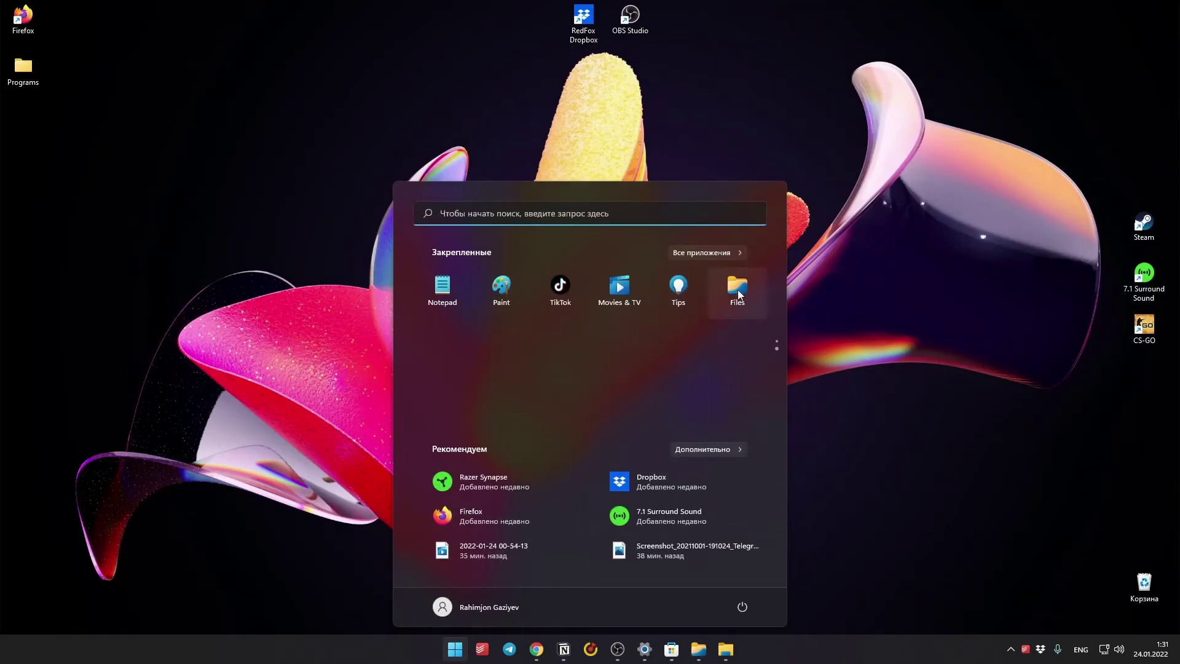
{"action": "left_click", "coordinate": [880, 385]}
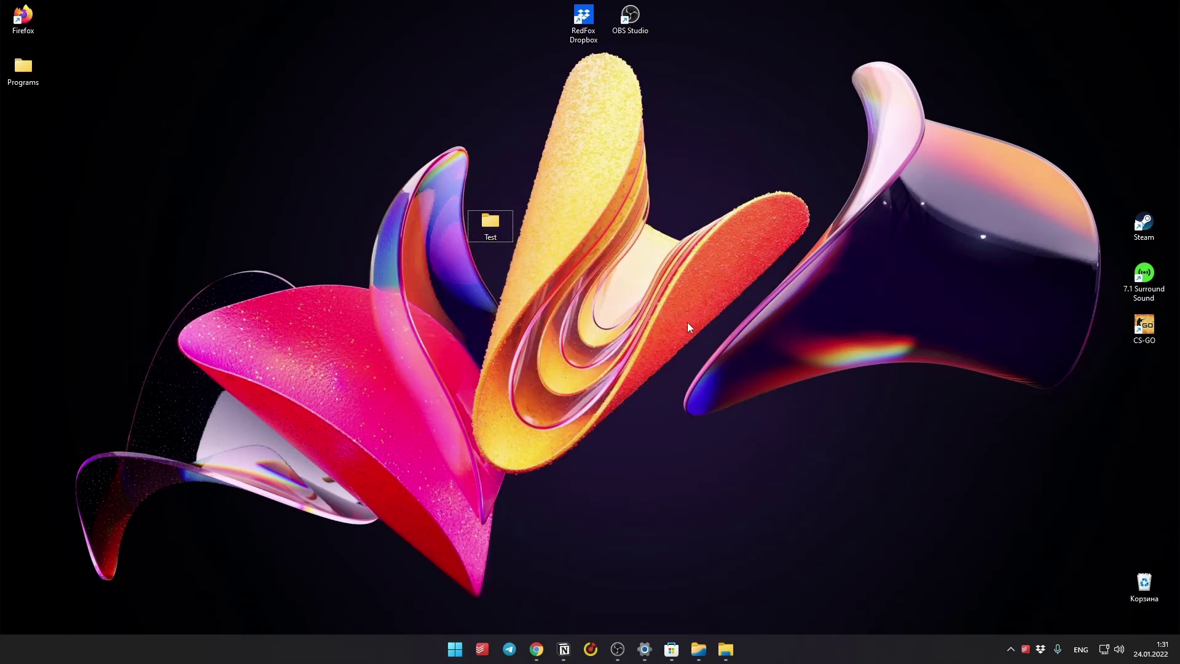
Switch to Files, reduce its window, examine the default file manager option in the experimental settings, close them, and maximize the window
{"action": "left_click", "coordinate": [698, 649]}
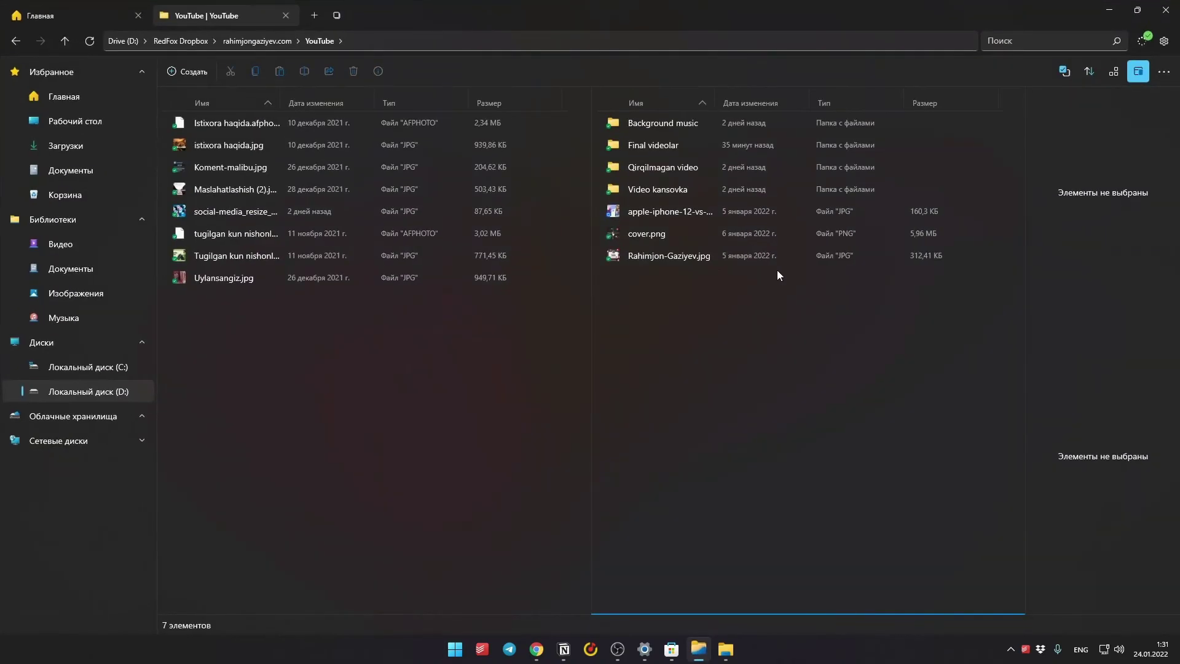
{"action": "double_click", "coordinate": [730, 5]}
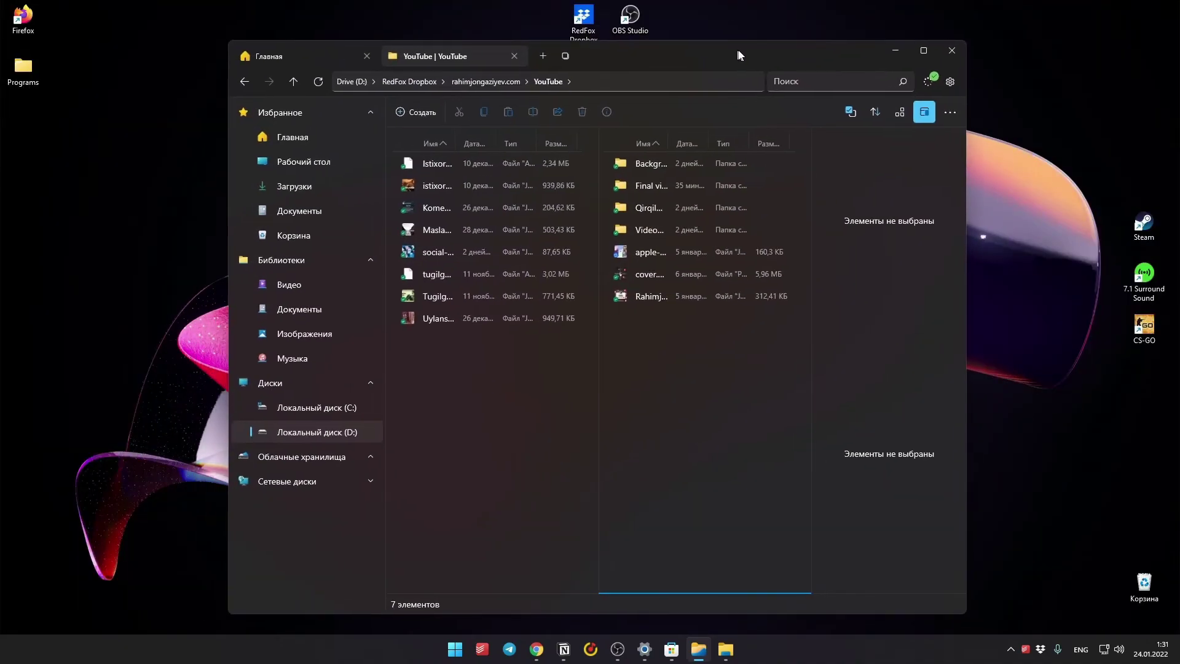
{"action": "left_click", "coordinate": [951, 85]}
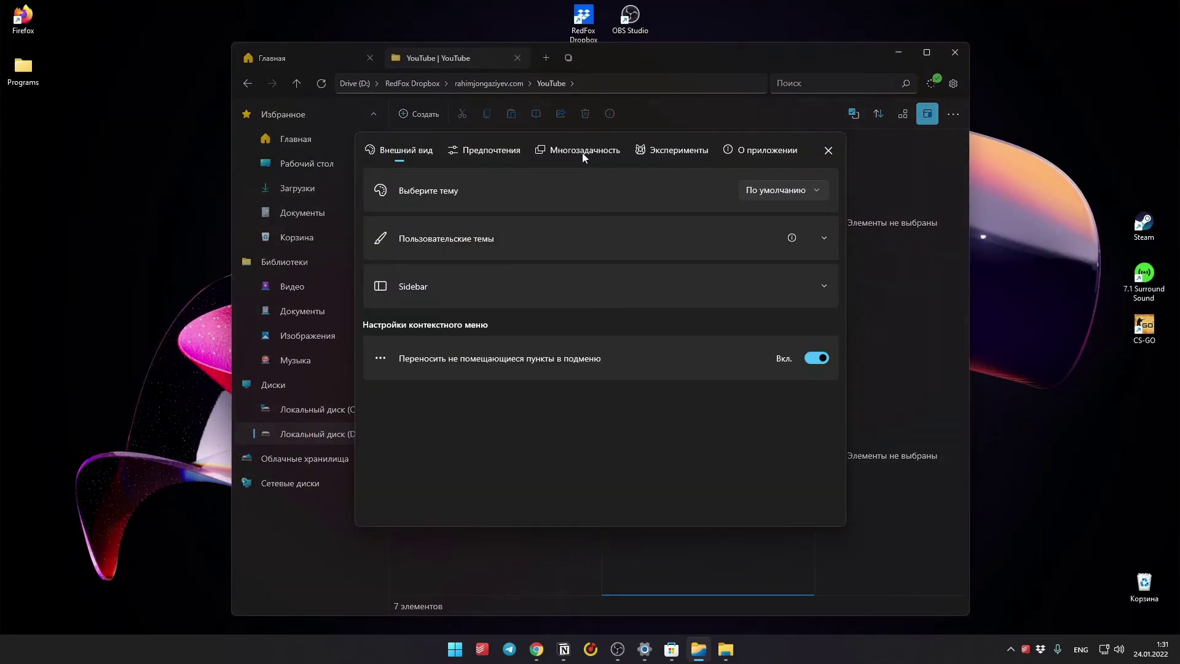
{"action": "left_click", "coordinate": [661, 152]}
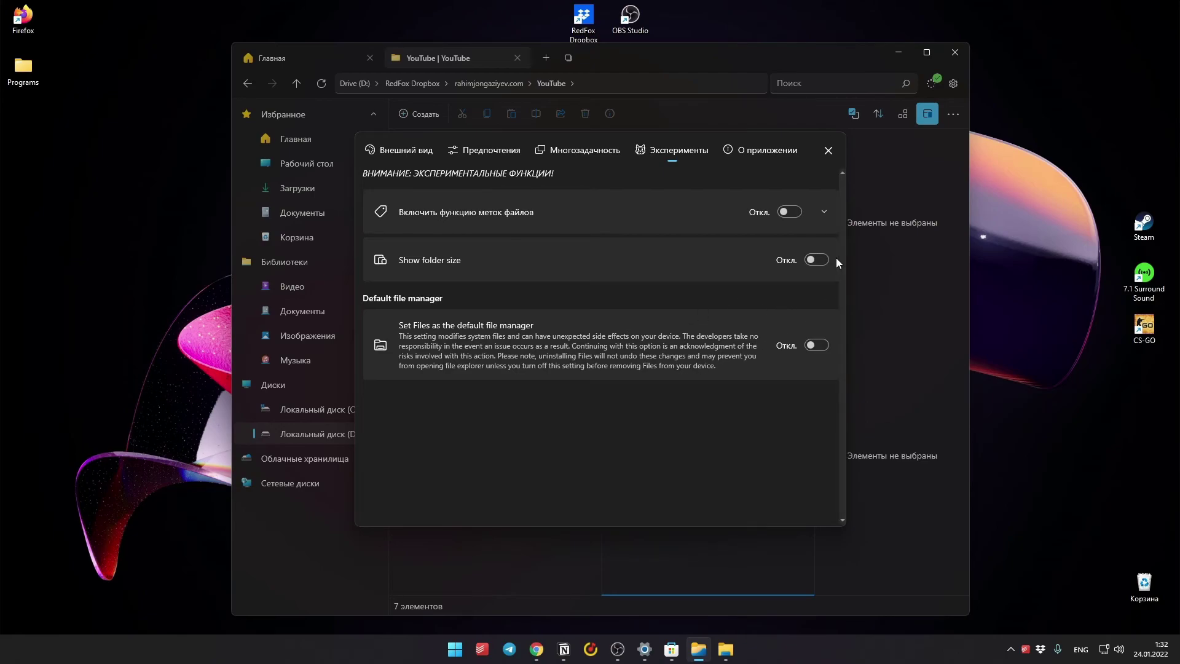
{"action": "left_click", "coordinate": [828, 150]}
{"action": "left_click_drag", "start_coordinate": [747, 56], "coordinate": [708, 60]}
{"action": "double_click", "coordinate": [706, 54]}
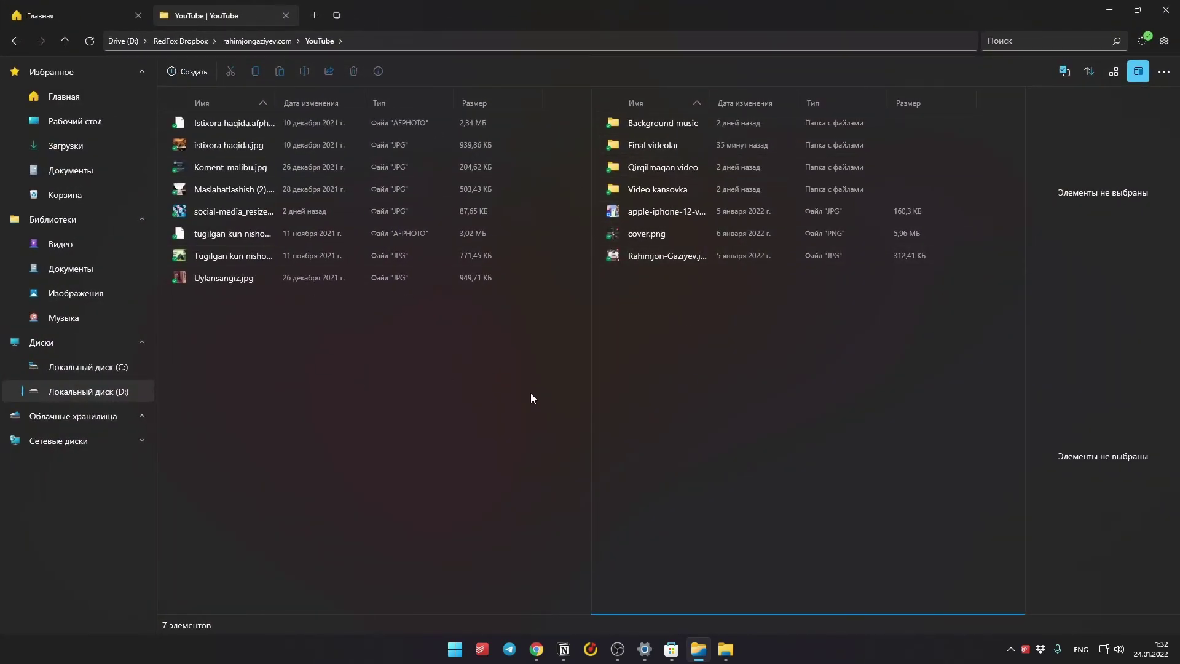
Show the desktop, point out the Files app on the second page of the Start menu's pinned apps, and dismiss the menu
{"action": "key", "text": "super+d"}
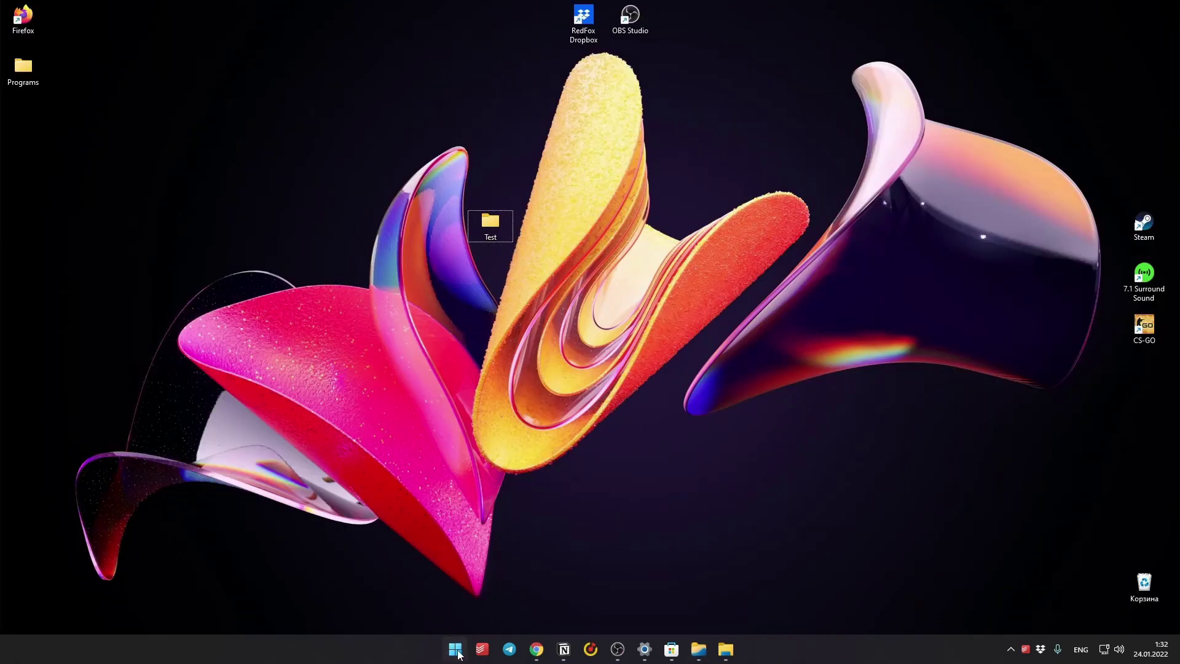
{"action": "key", "text": "super"}
{"action": "scroll", "coordinate": [655, 385], "scroll_direction": "down", "scroll_amount": 1}
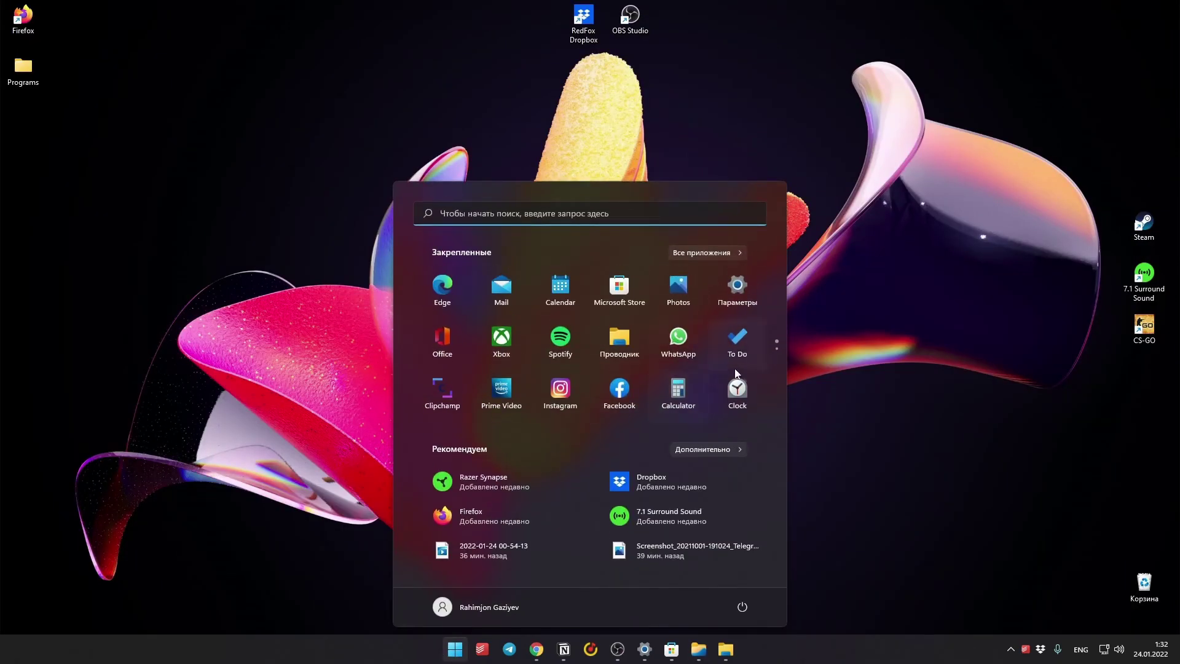
{"action": "scroll", "coordinate": [716, 312], "scroll_direction": "down", "scroll_amount": 1}
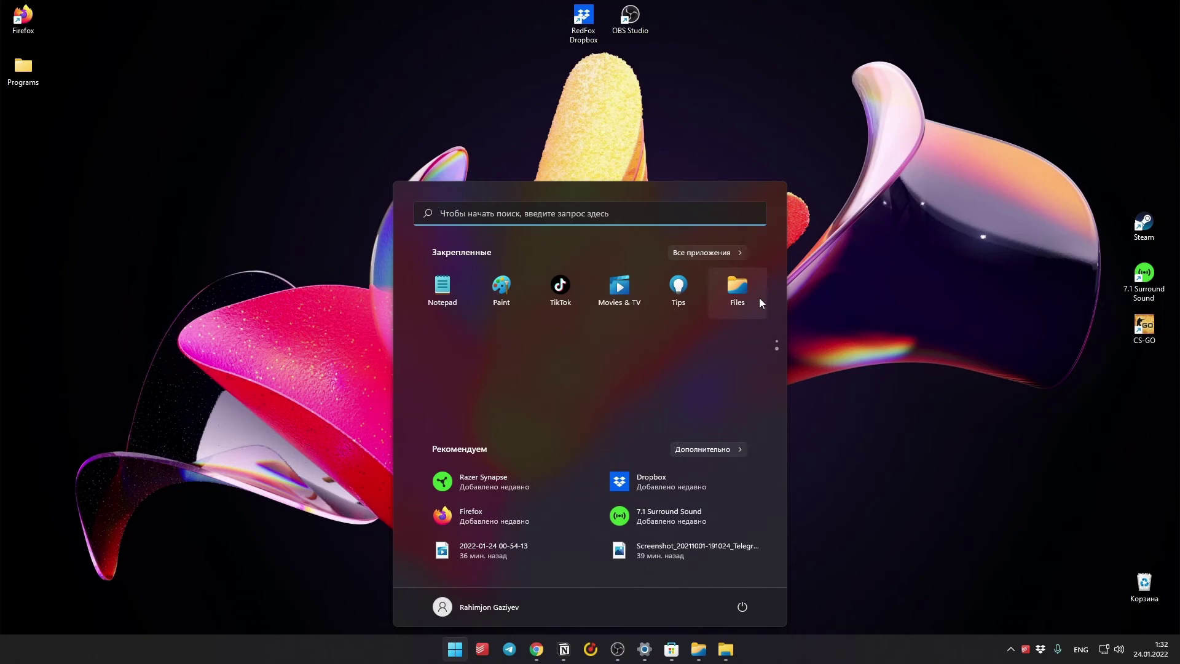
{"action": "left_click", "coordinate": [851, 339]}
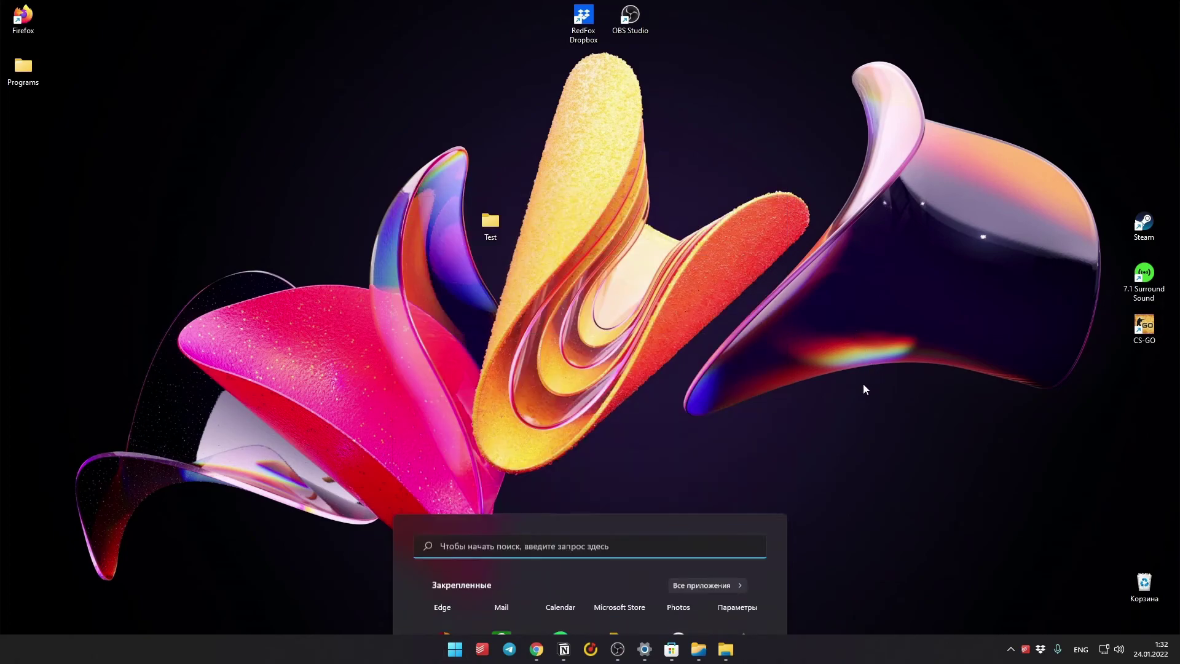
Start a new desktop shortcut with files-uwp: as its target location and continue to its naming page
{"action": "right_click", "coordinate": [637, 307]}
{"action": "mouse_move", "coordinate": [776, 321]}
{"action": "mouse_move", "coordinate": [757, 399]}
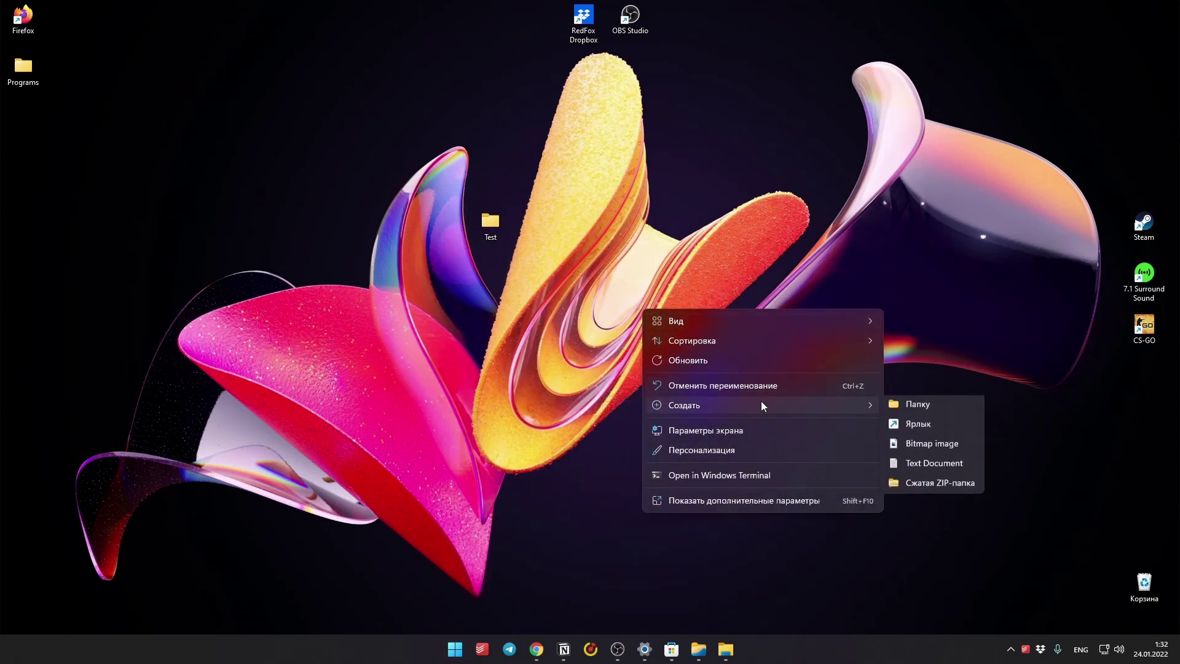
{"action": "left_click", "coordinate": [915, 426]}
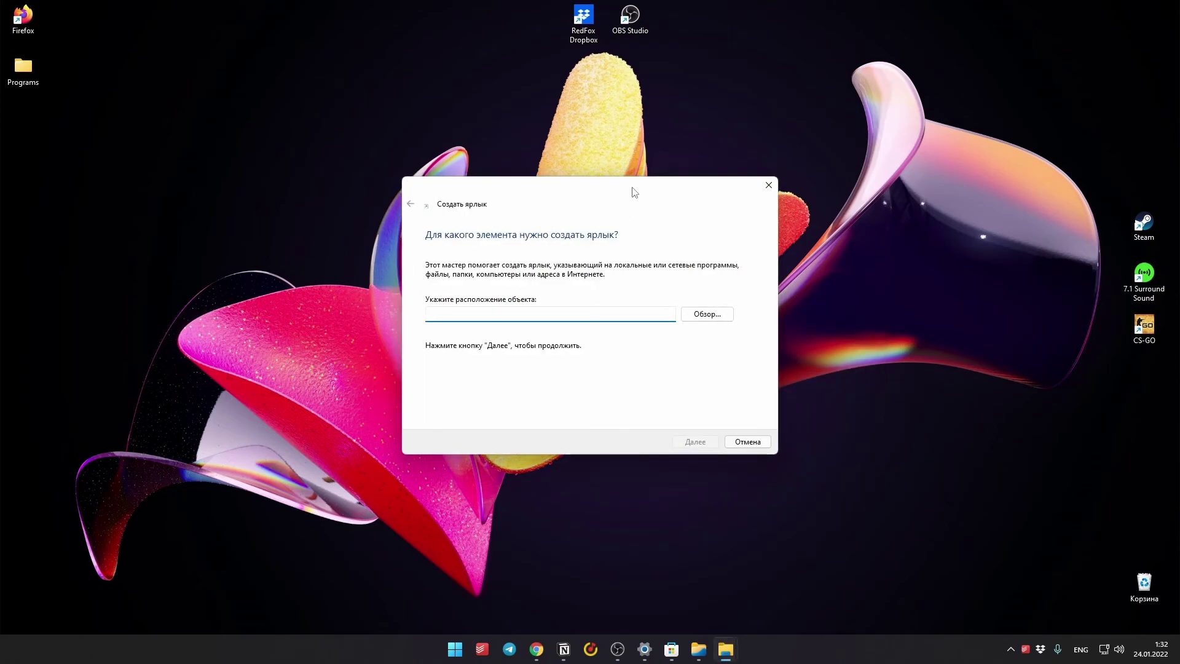
{"action": "left_click_drag", "start_coordinate": [630, 193], "coordinate": [653, 190]}
{"action": "type", "text": "files"}
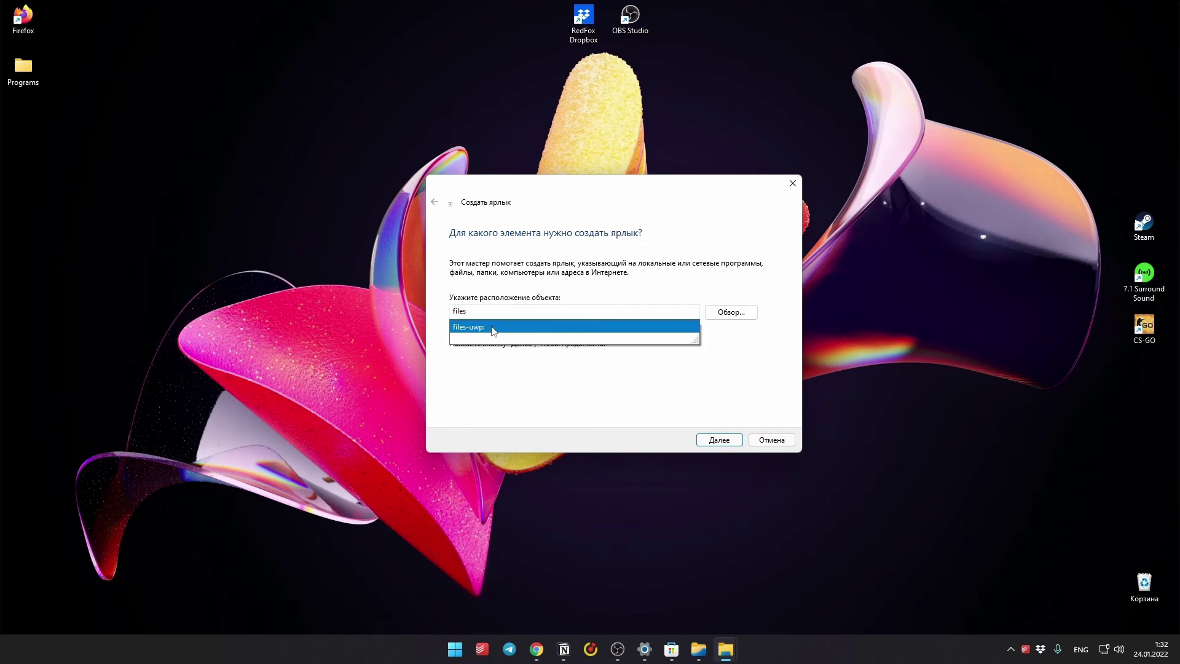
{"action": "left_click", "coordinate": [495, 330]}
{"action": "left_click", "coordinate": [722, 442]}
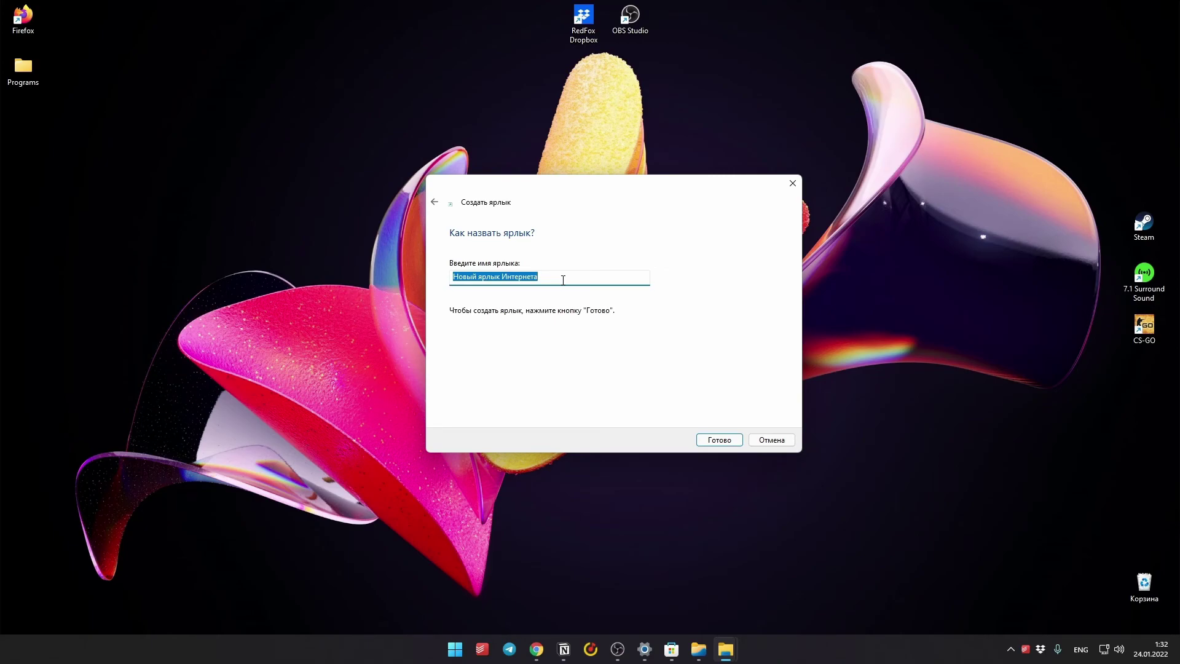
Name the shortcut File manager and finish creating it
{"action": "type", "text": "File manager "}
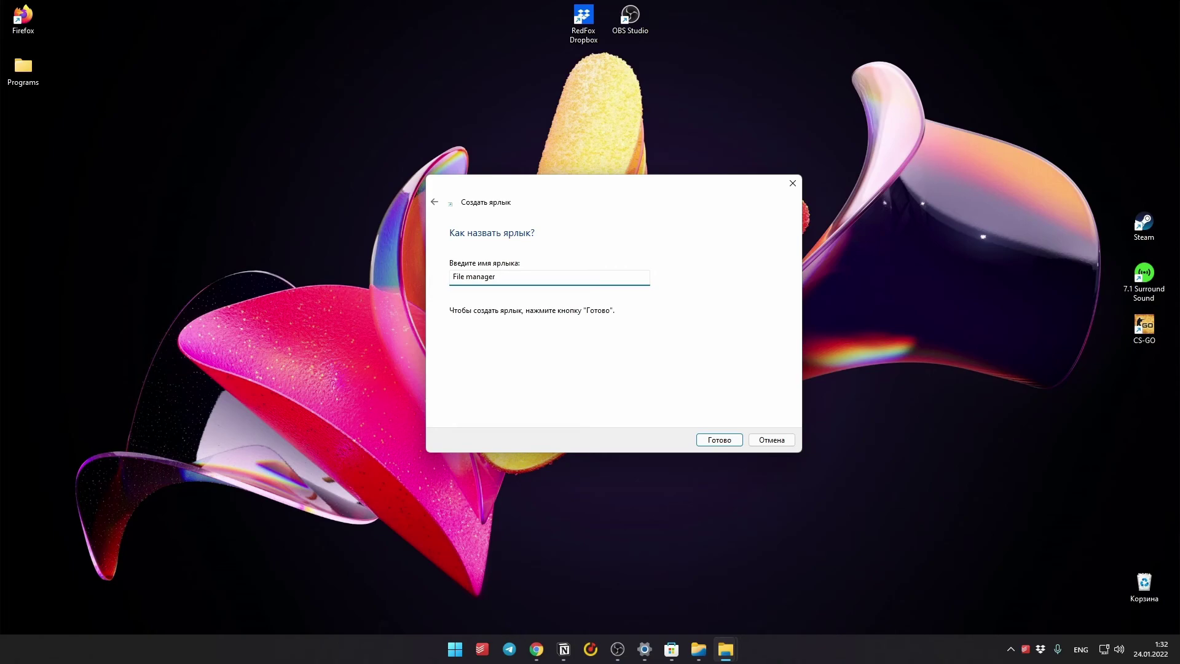
{"action": "type", "text": "2"}
{"action": "left_click", "coordinate": [706, 440]}
Launch Files from the new desktop shortcut and open the RedFox Dropbox folder on local disk D:
{"action": "double_click", "coordinate": [639, 327]}
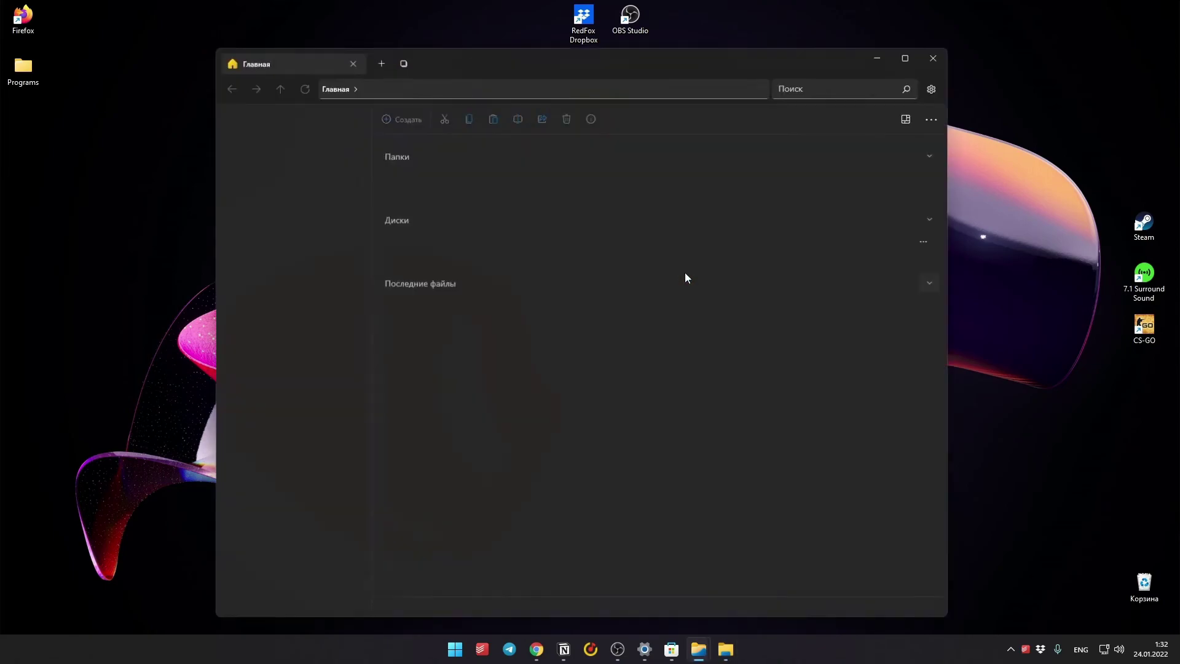
{"action": "left_click_drag", "start_coordinate": [687, 61], "coordinate": [700, 58]}
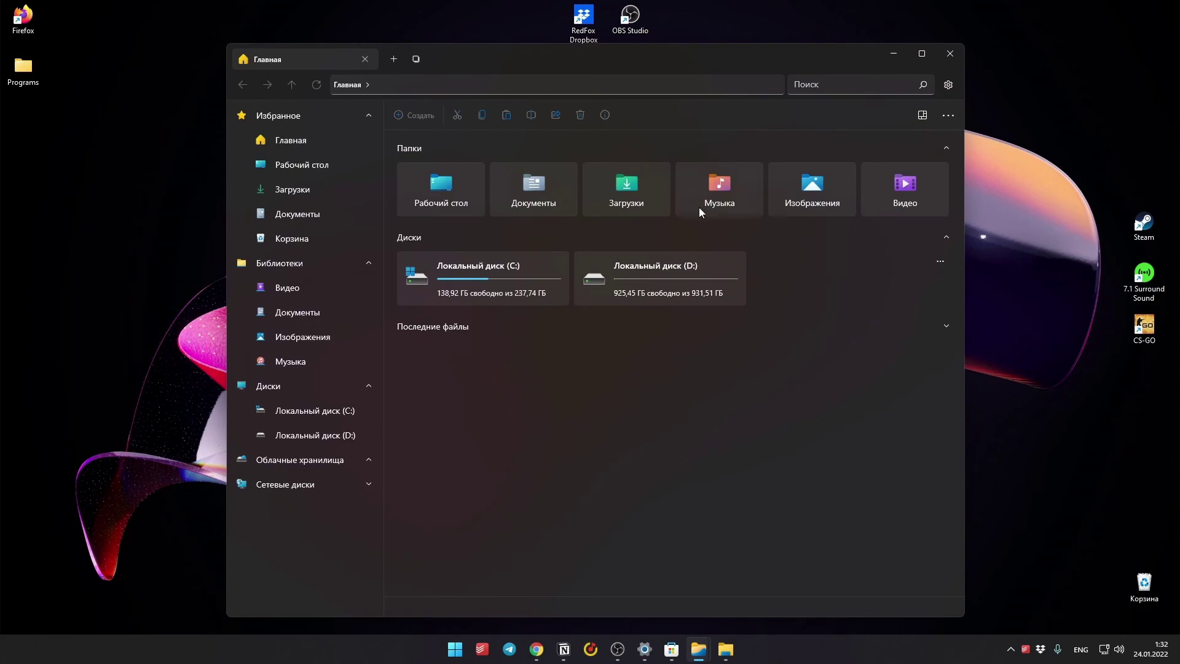
{"action": "left_click", "coordinate": [644, 276]}
{"action": "left_click_drag", "start_coordinate": [619, 51], "coordinate": [612, 57]}
{"action": "left_click", "coordinate": [458, 193]}
{"action": "double_click", "coordinate": [456, 195]}
Open ten new home tabs beside the RedFox Dropbox tab
{"action": "key", "text": "ctrl+t"}
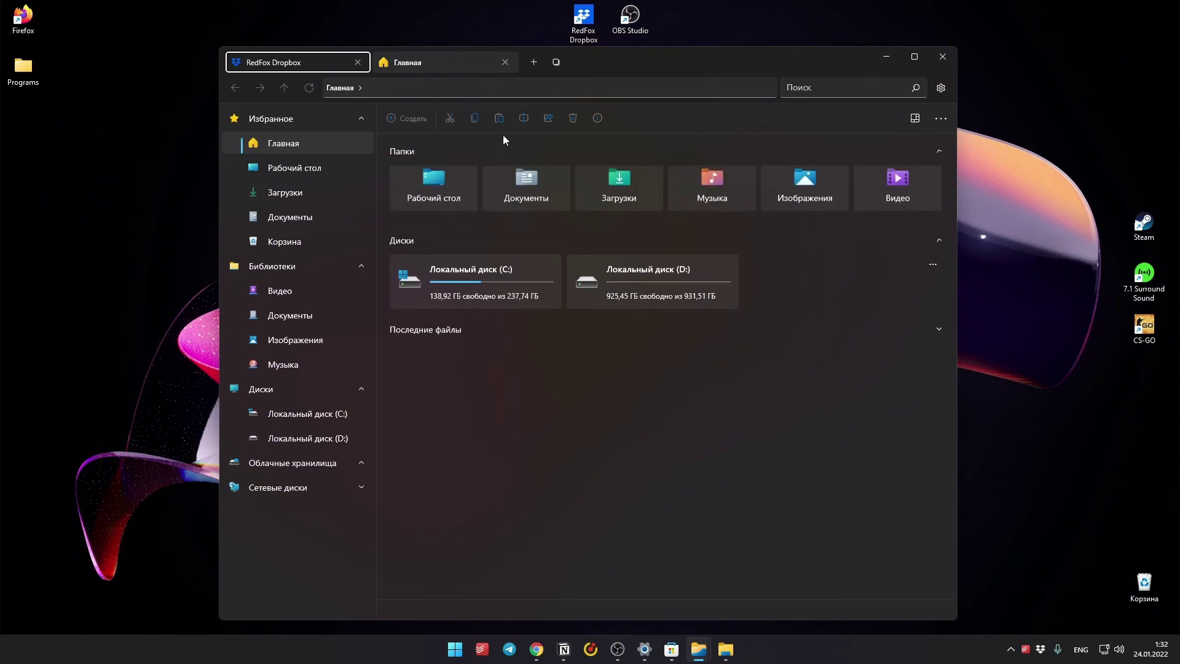
{"action": "key", "text": "ctrl+t"}
{"action": "key", "text": "ctrl+t"}
{"action": "key", "text": "ctrl+t"}
{"action": "key", "text": "ctrl+t"}
{"action": "key", "text": "ctrl+t"}
{"action": "key", "text": "ctrl+t"}
{"action": "key", "text": "ctrl+t"}
{"action": "key", "text": "ctrl+t"}
{"action": "key", "text": "ctrl+t"}
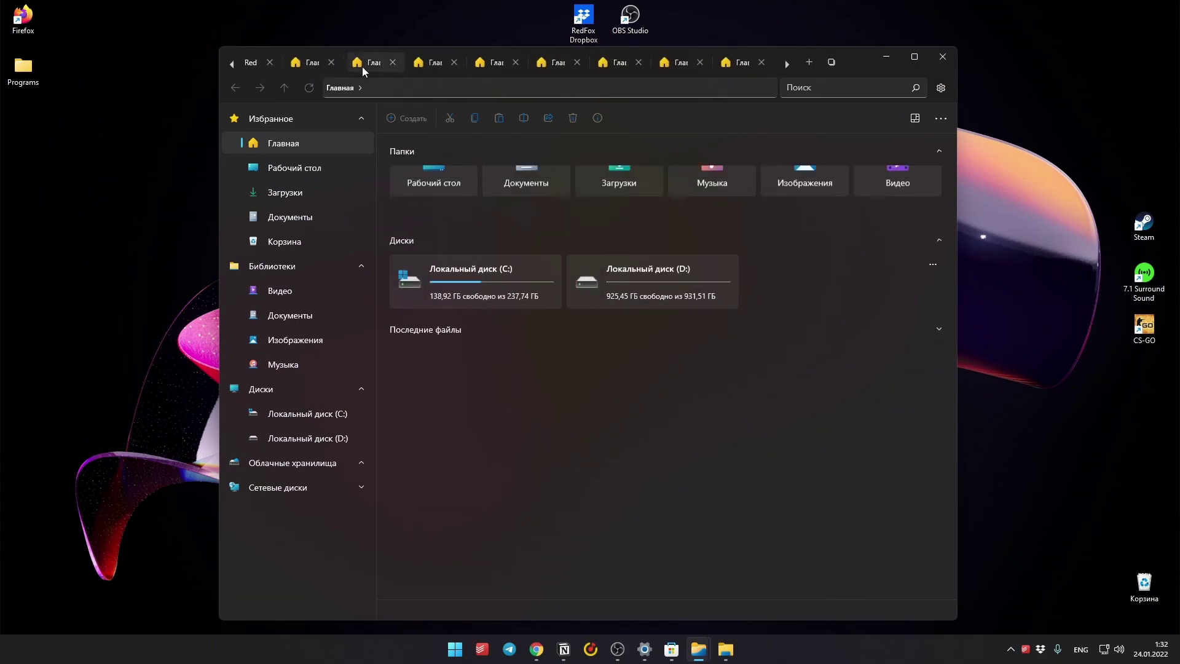
Look through the crowded tab strip and the list of all open tabs
{"action": "scroll", "coordinate": [747, 65], "scroll_direction": "up", "scroll_amount": 2}
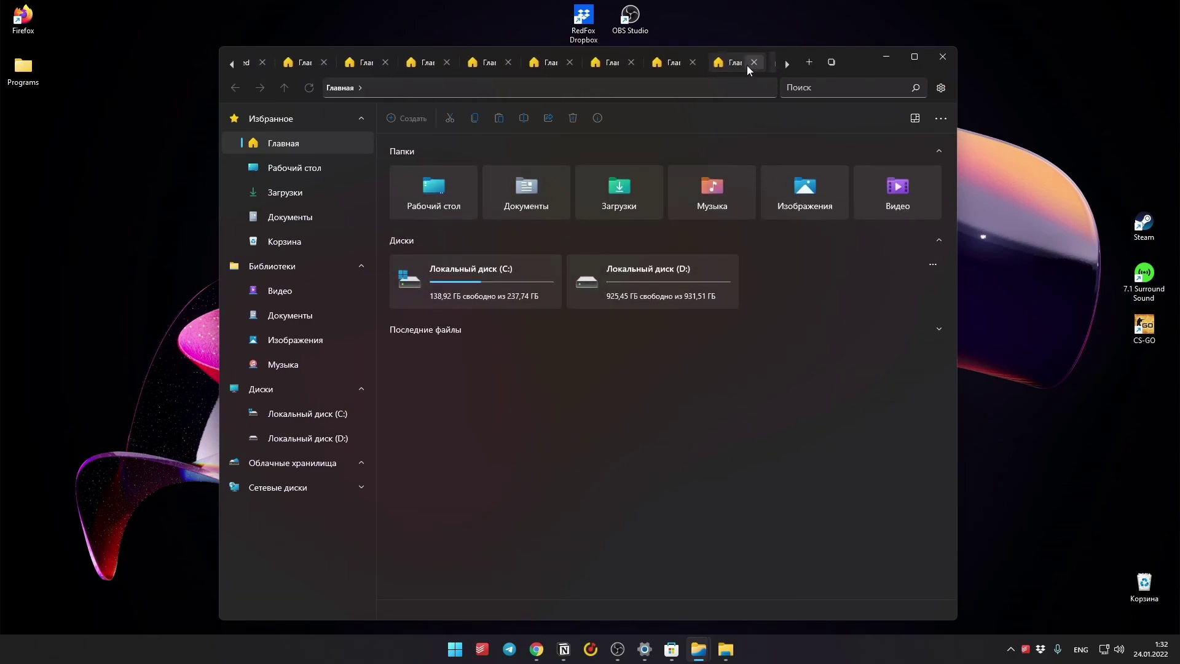
{"action": "left_click", "coordinate": [831, 62]}
{"action": "scroll", "coordinate": [813, 161], "scroll_direction": "up", "scroll_amount": 1}
{"action": "scroll", "coordinate": [866, 239], "scroll_direction": "down", "scroll_amount": 1}
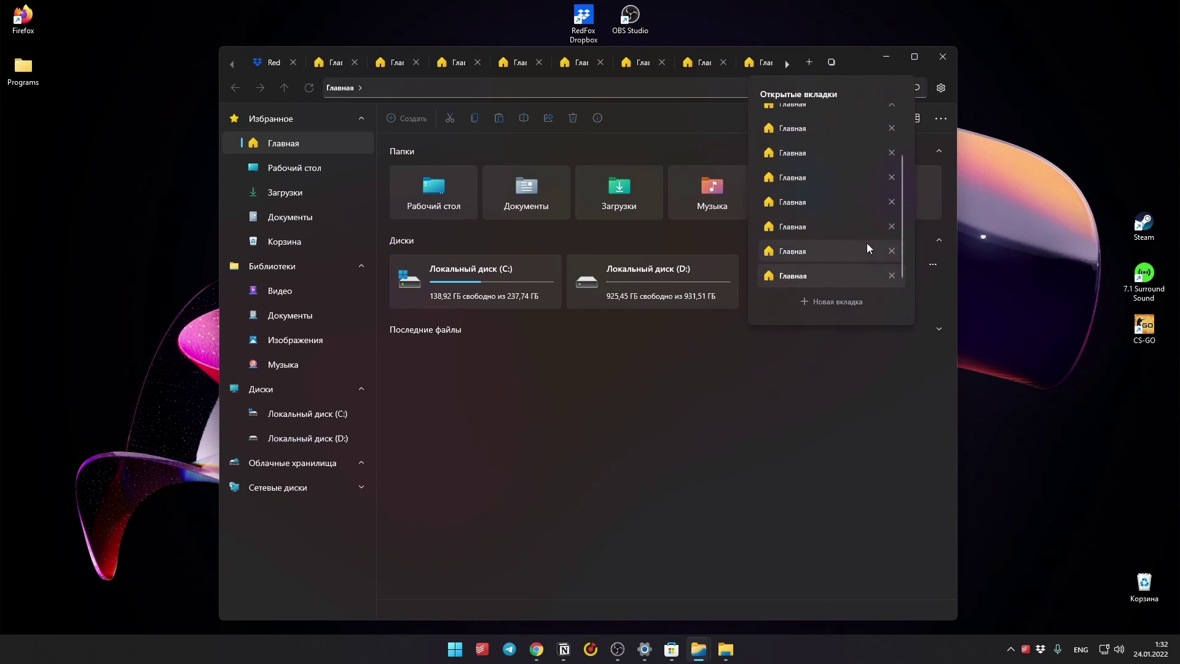
Close several of the home tabs through the open tabs list, dismiss the list, and close the Files window
{"action": "left_click", "coordinate": [866, 246]}
{"action": "left_click", "coordinate": [895, 177]}
{"action": "left_click", "coordinate": [893, 146]}
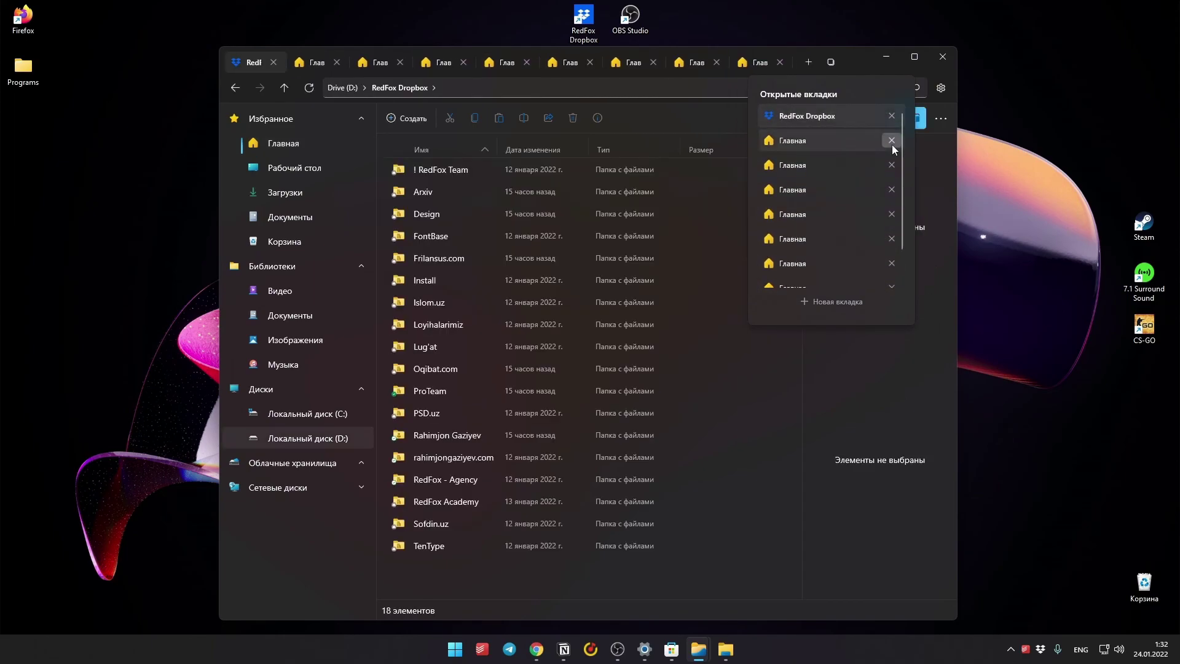
{"action": "left_click", "coordinate": [891, 189]}
{"action": "left_click", "coordinate": [791, 64]}
{"action": "left_click", "coordinate": [943, 57]}
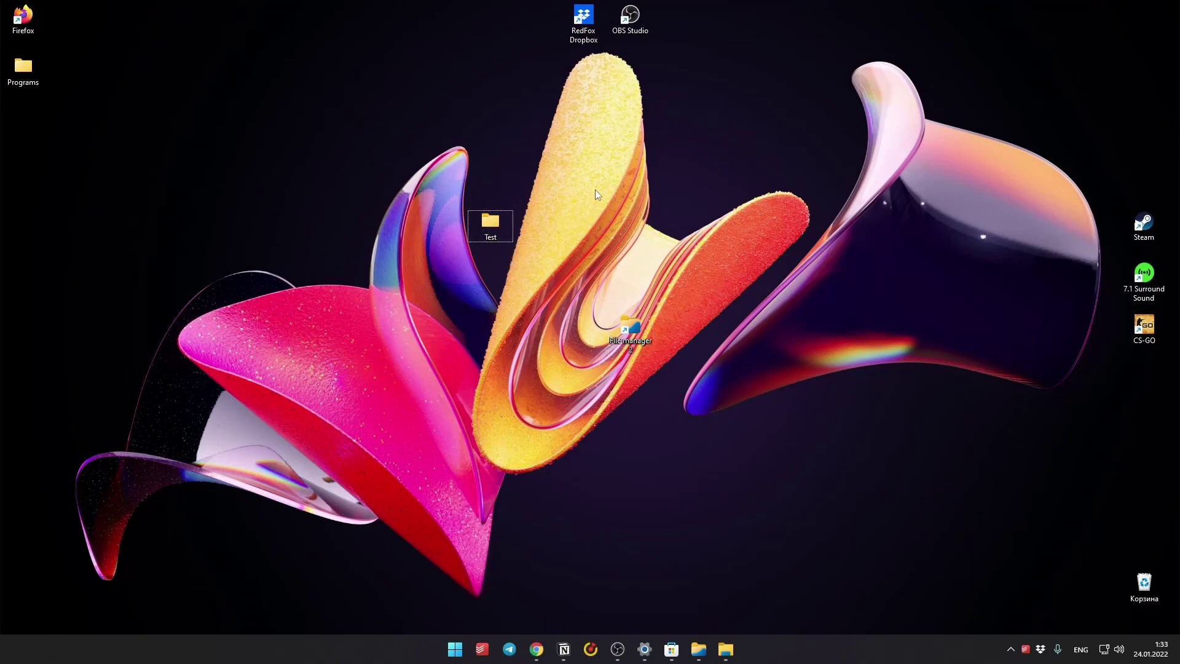
Switch to Notion, open the Todoist dasturi page under YouTube darslarim, review the 2-Dars lesson plan, and collapse it
{"action": "left_click", "coordinate": [563, 650]}
{"action": "left_click", "coordinate": [218, 28]}
{"action": "left_click", "coordinate": [412, 411]}
{"action": "scroll", "coordinate": [542, 409], "scroll_direction": "down", "scroll_amount": 4}
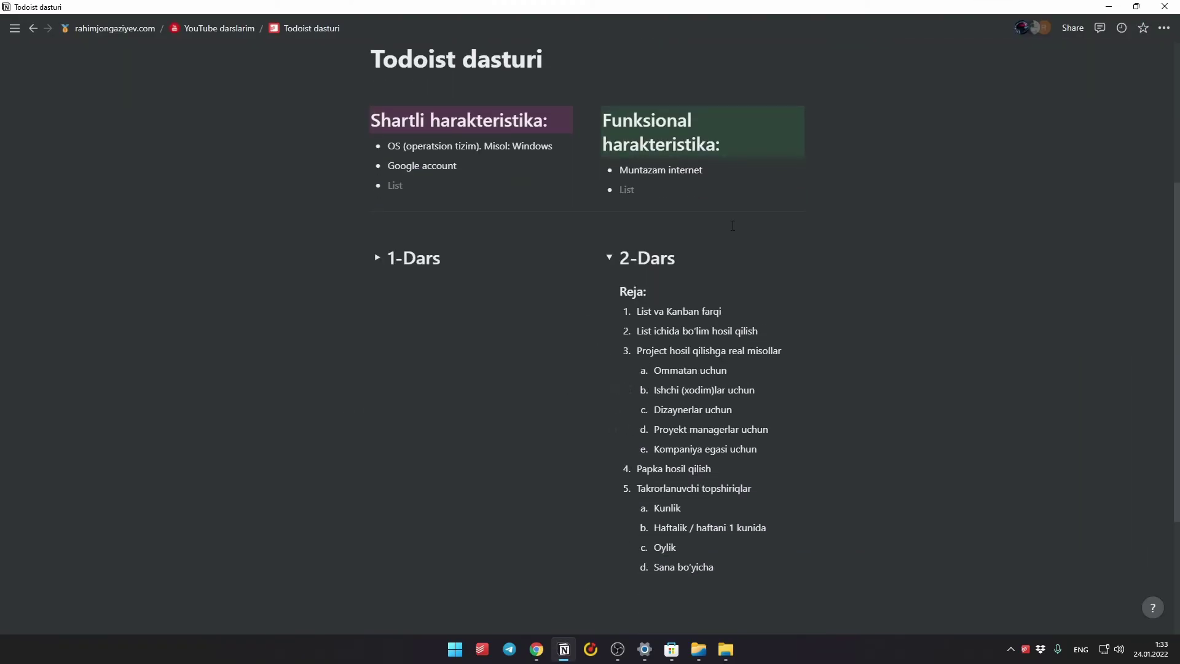
{"action": "left_click", "coordinate": [608, 257]}
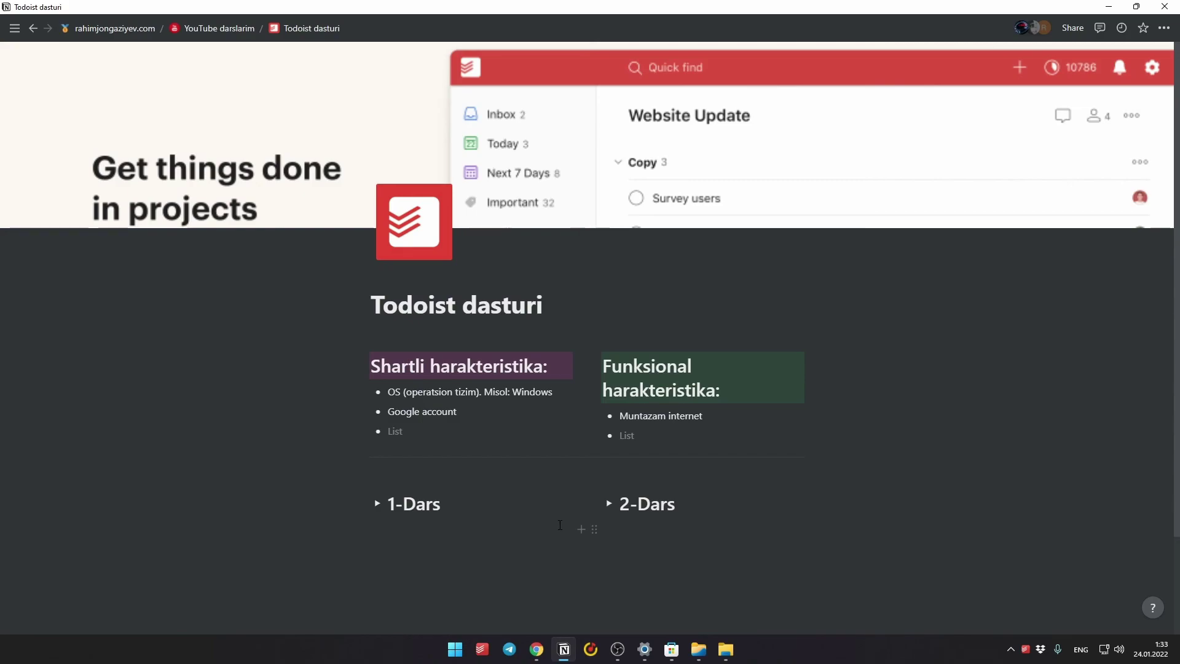
Switch to Chrome, view the YouTube channel page with its uploaded videos, and return to the desktop
{"action": "key", "text": "alt+Tab"}
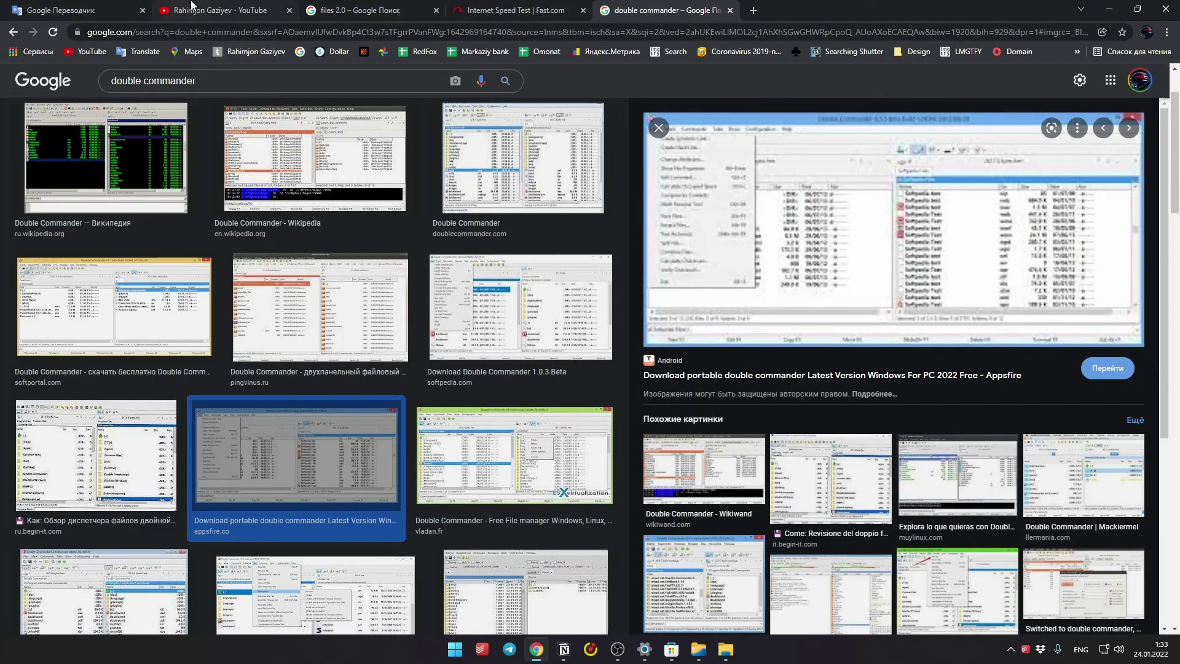
{"action": "left_click", "coordinate": [212, 10]}
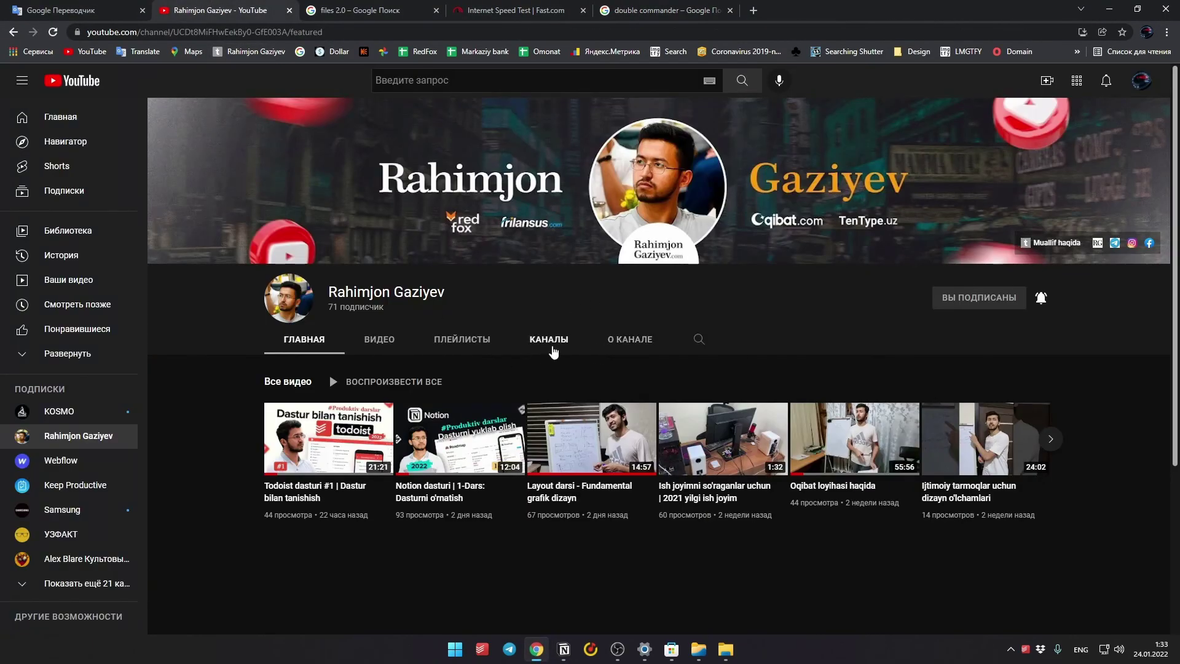
{"action": "mouse_move", "coordinate": [574, 457]}
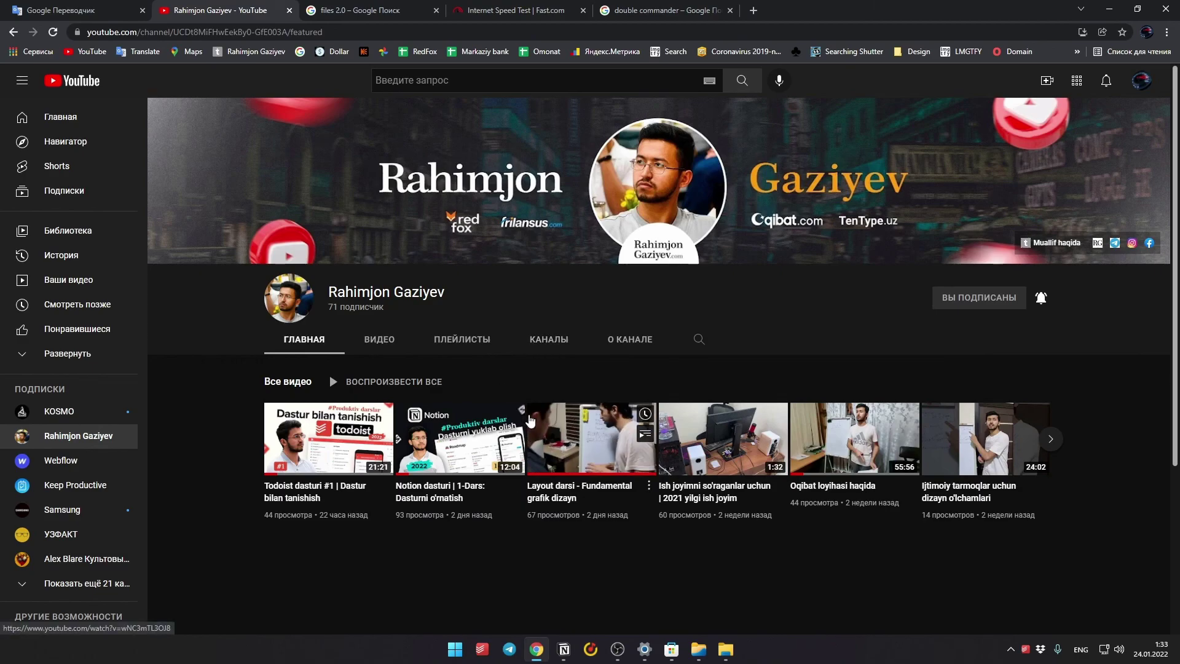
{"action": "key", "text": "super+d"}
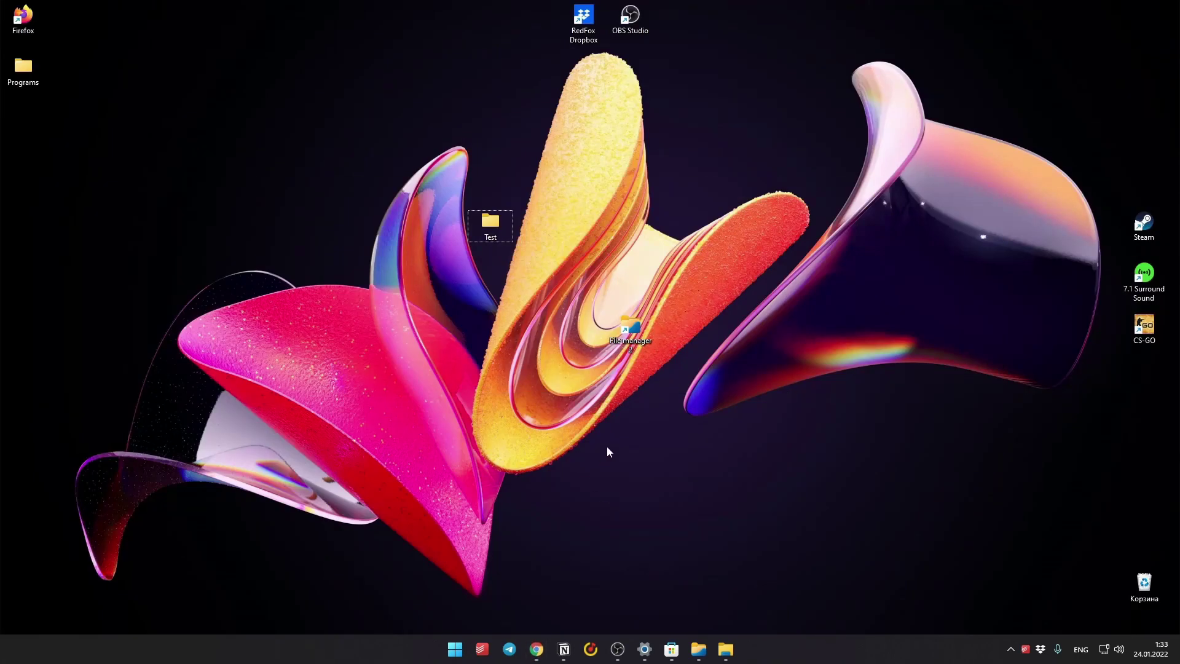